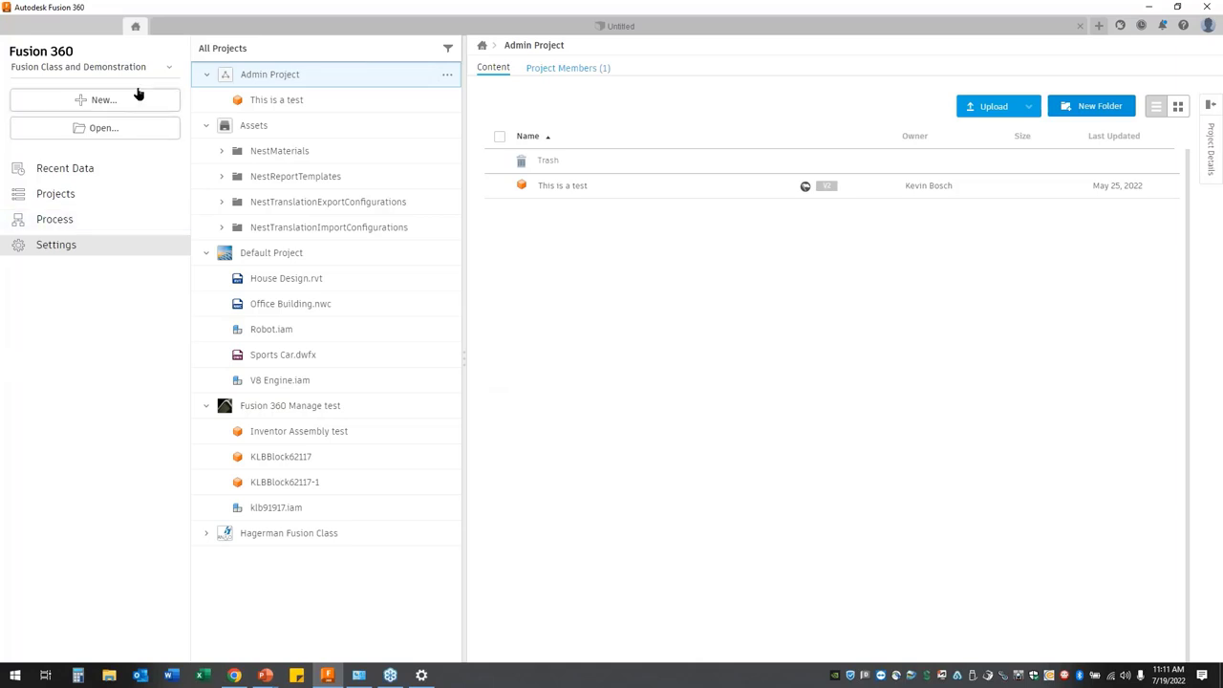
Review the list of teams and single-user storage available to this account, leaving the current team selected
click(138, 66)
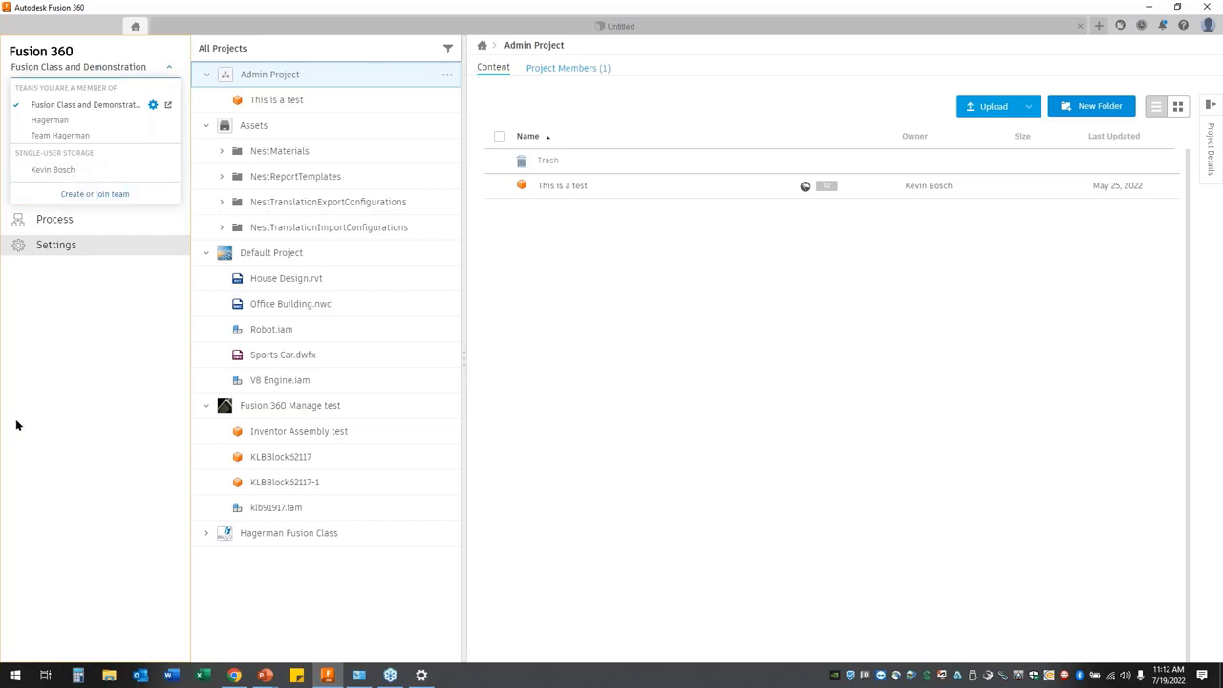
click(96, 323)
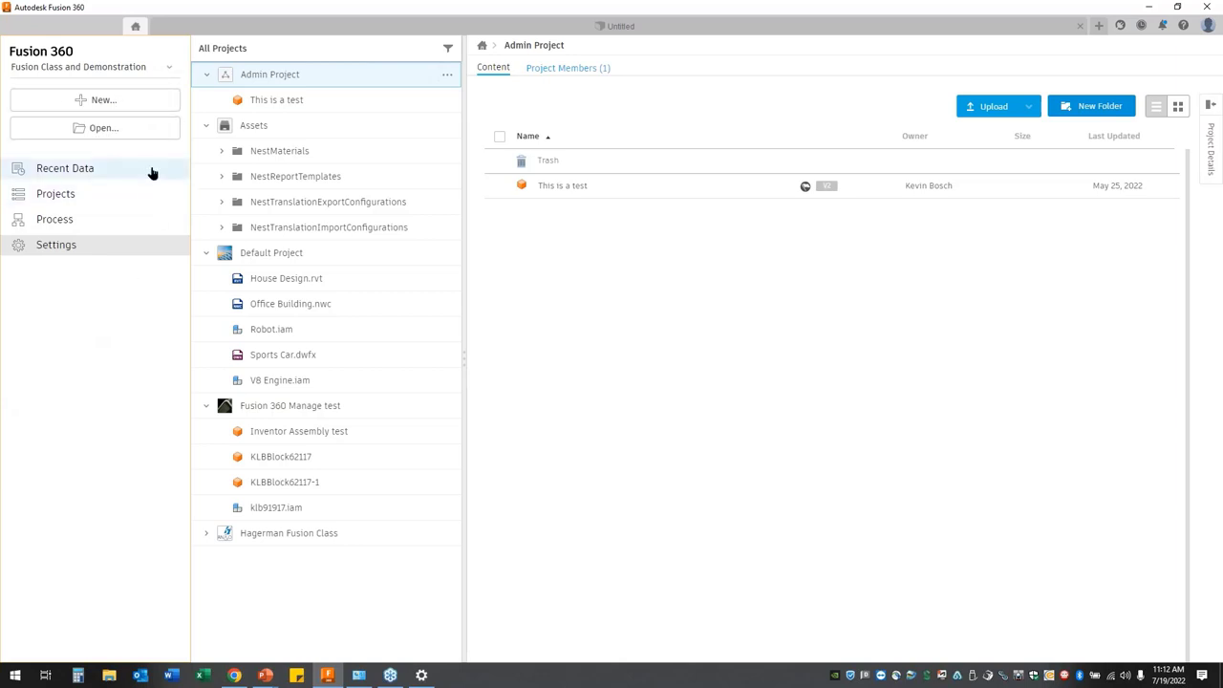
Look through the team's recent data, its projects list and the process dashboard with its addable charts
click(57, 169)
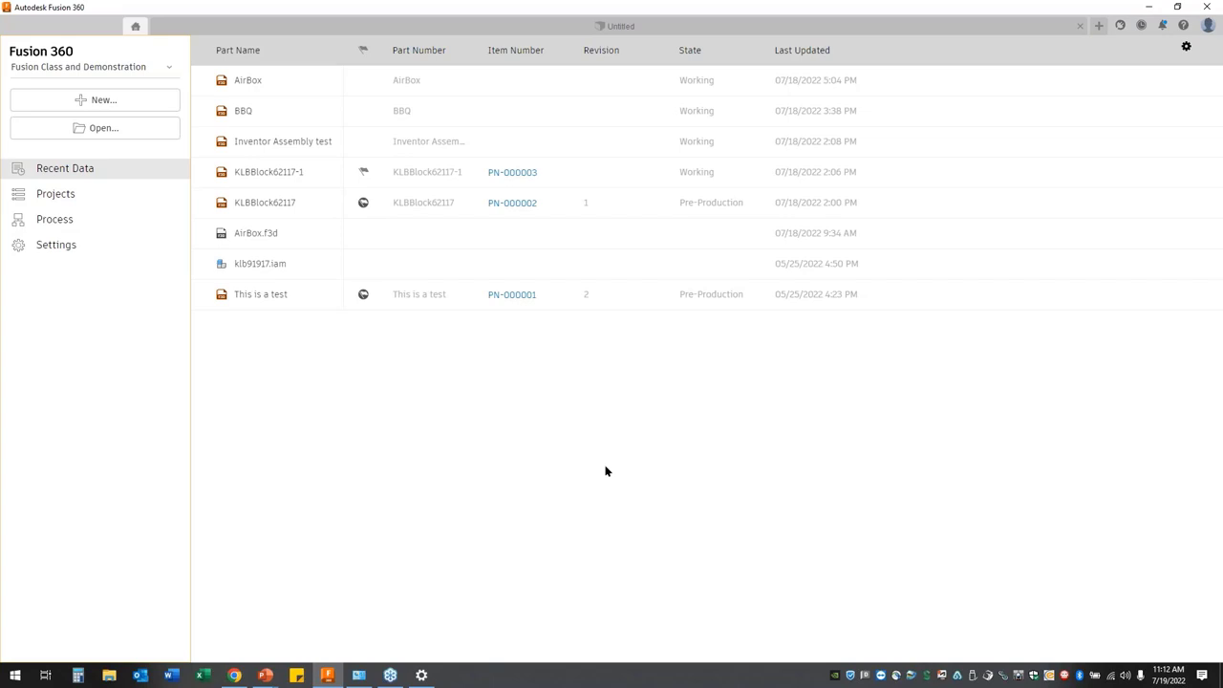
click(58, 195)
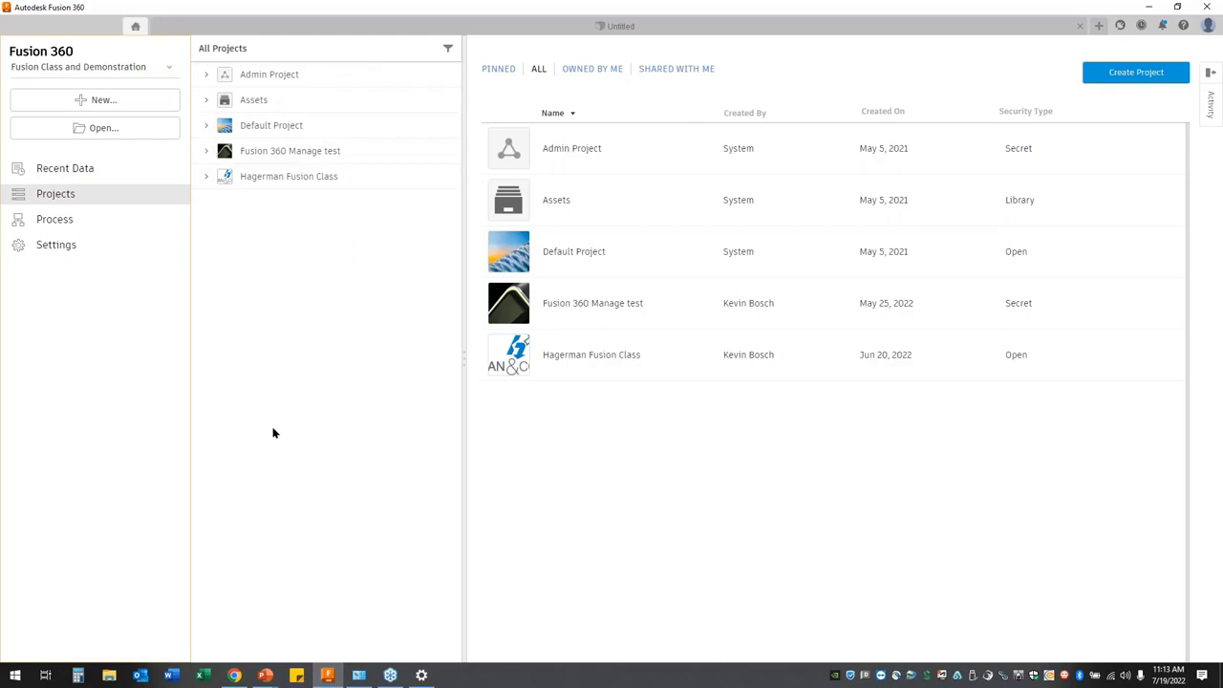
click(54, 221)
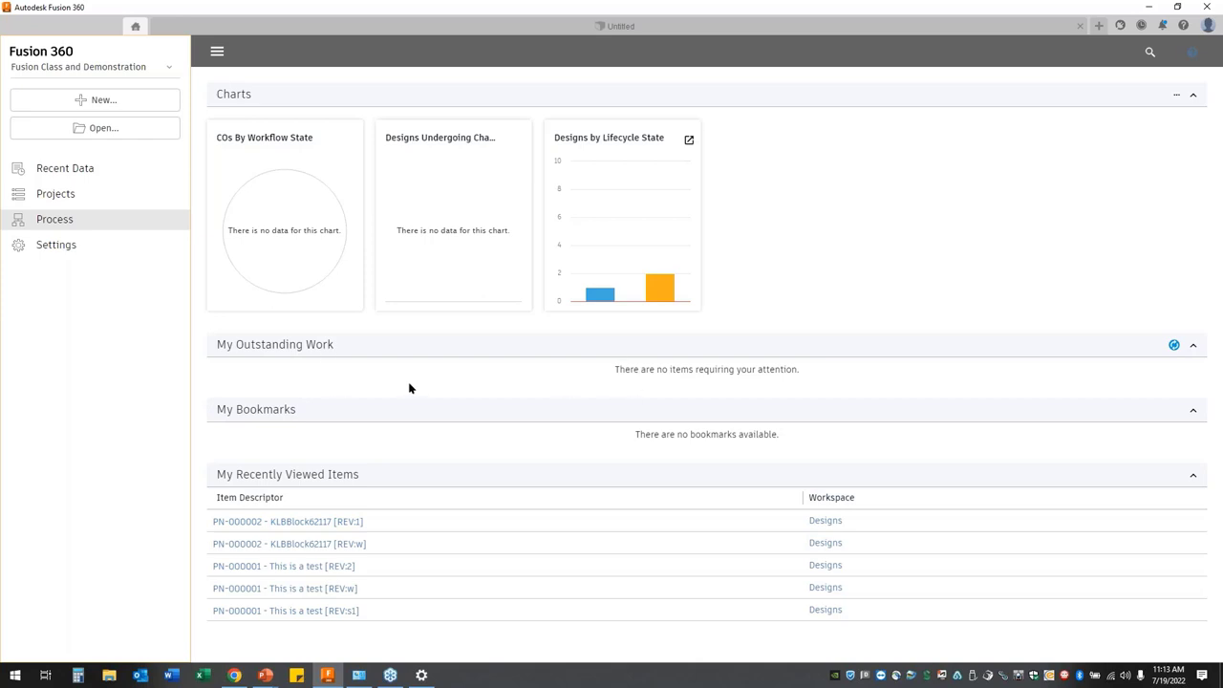
click(1176, 96)
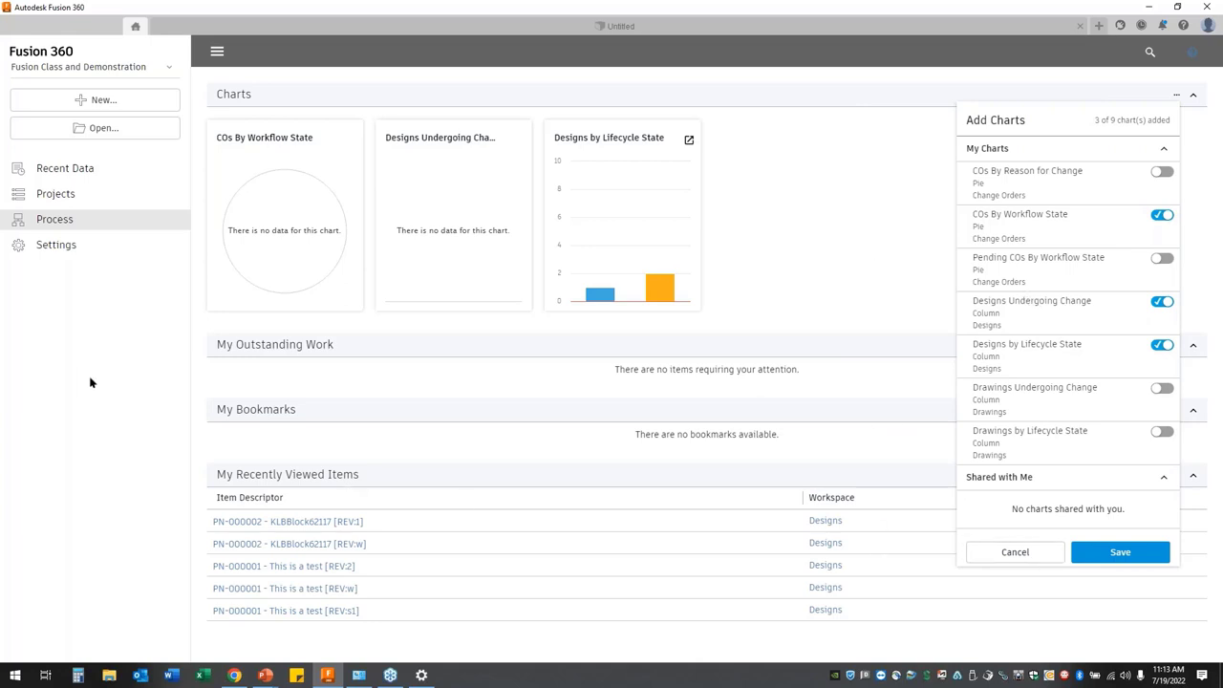
Examine the team settings and the members and roles list, including the actions for the second member
click(57, 246)
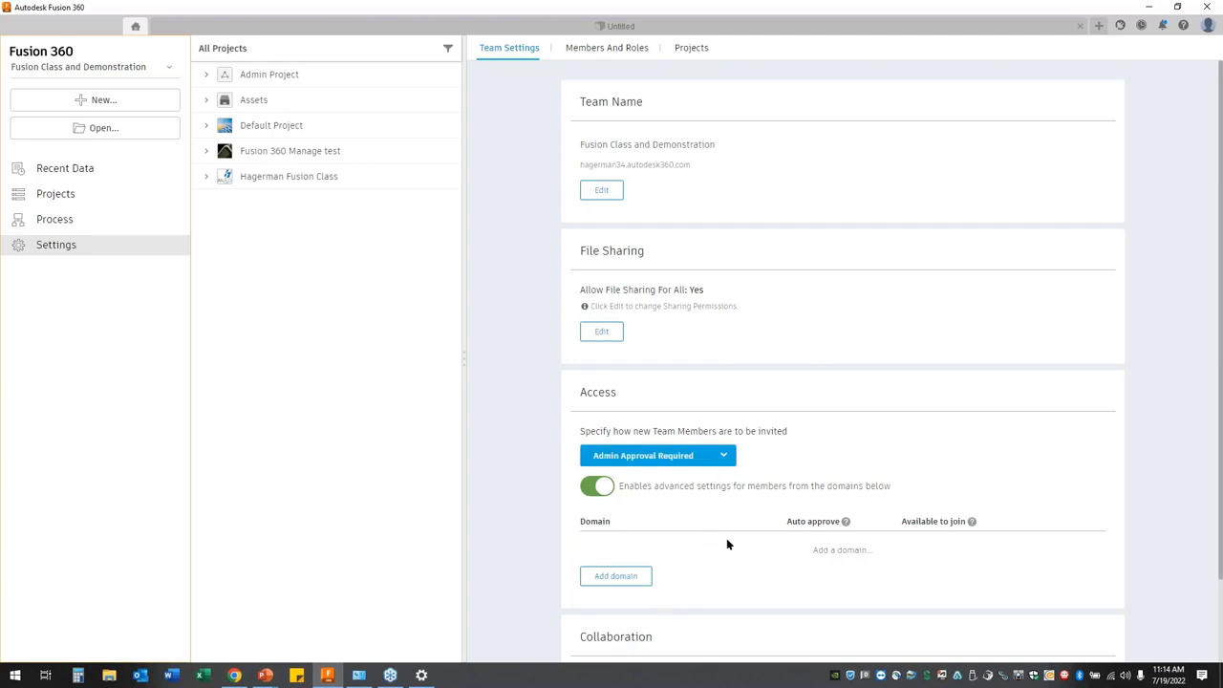
scroll(736, 535, down, 1)
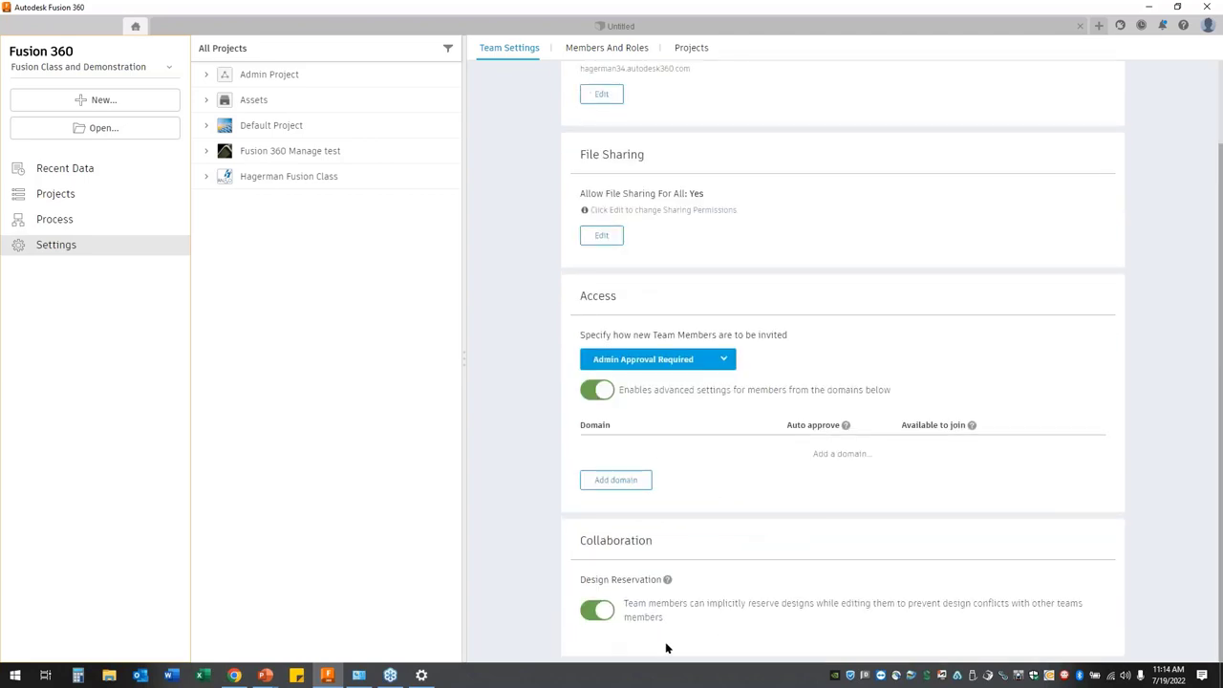
scroll(634, 74, up, 1)
click(619, 47)
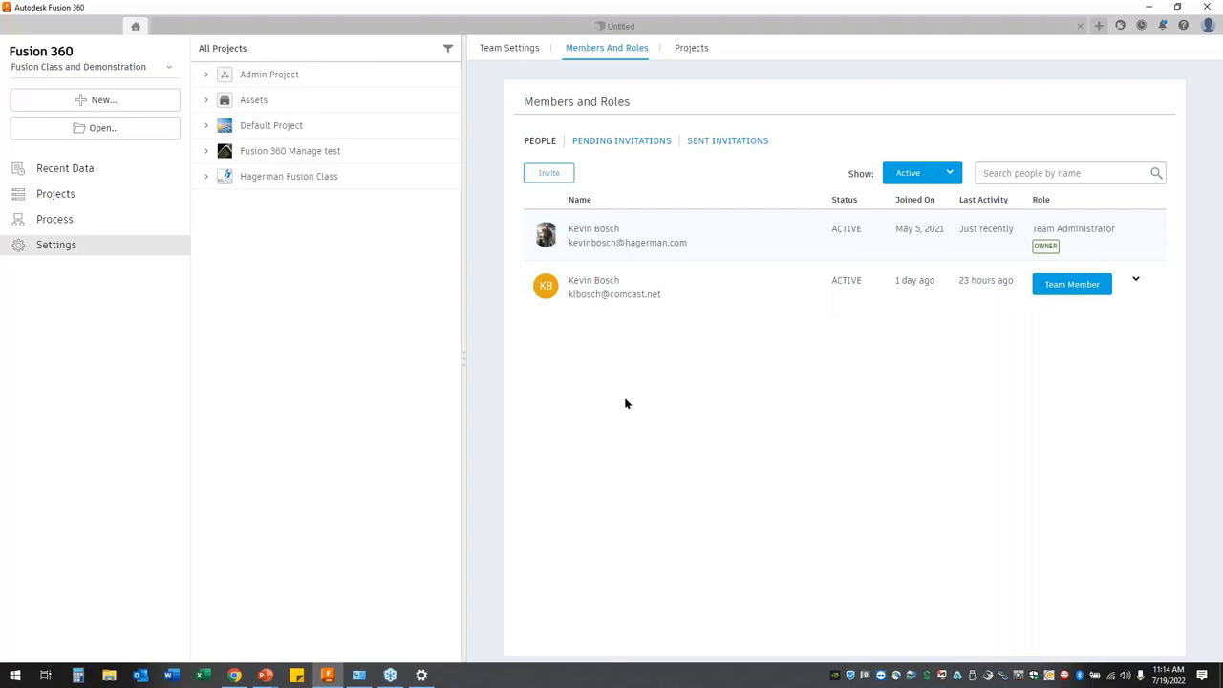
click(1135, 280)
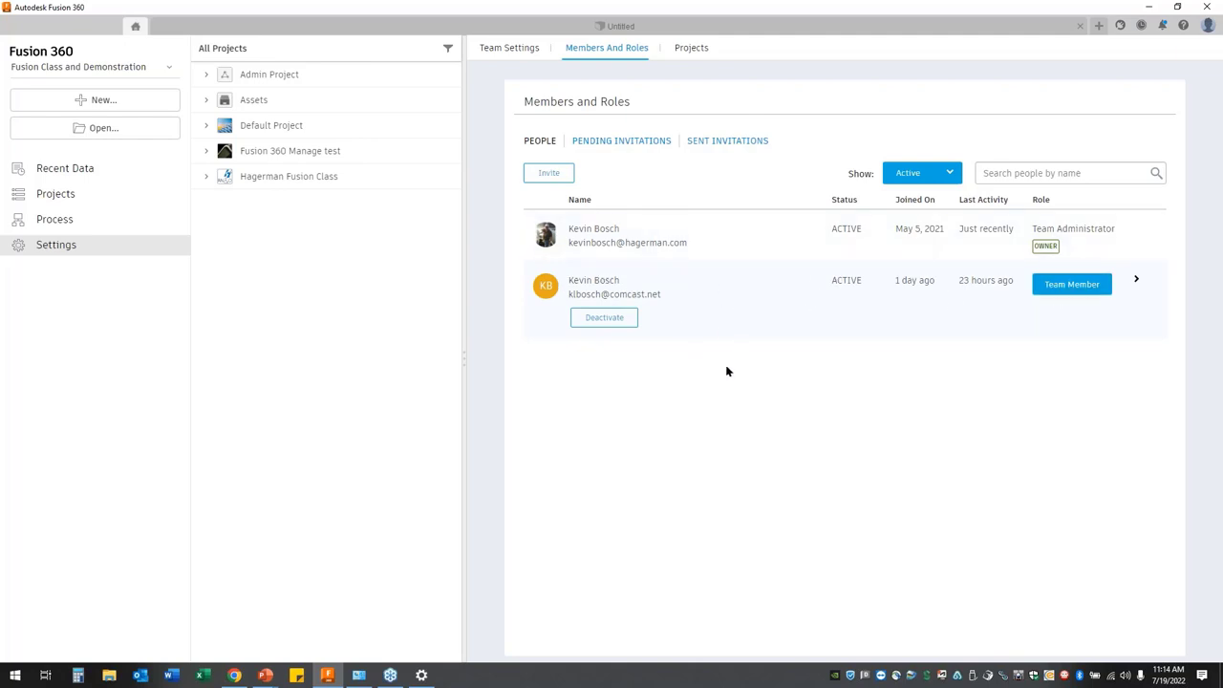
In the team's project settings, make the second listed team member a project admin of Admin Project
click(691, 48)
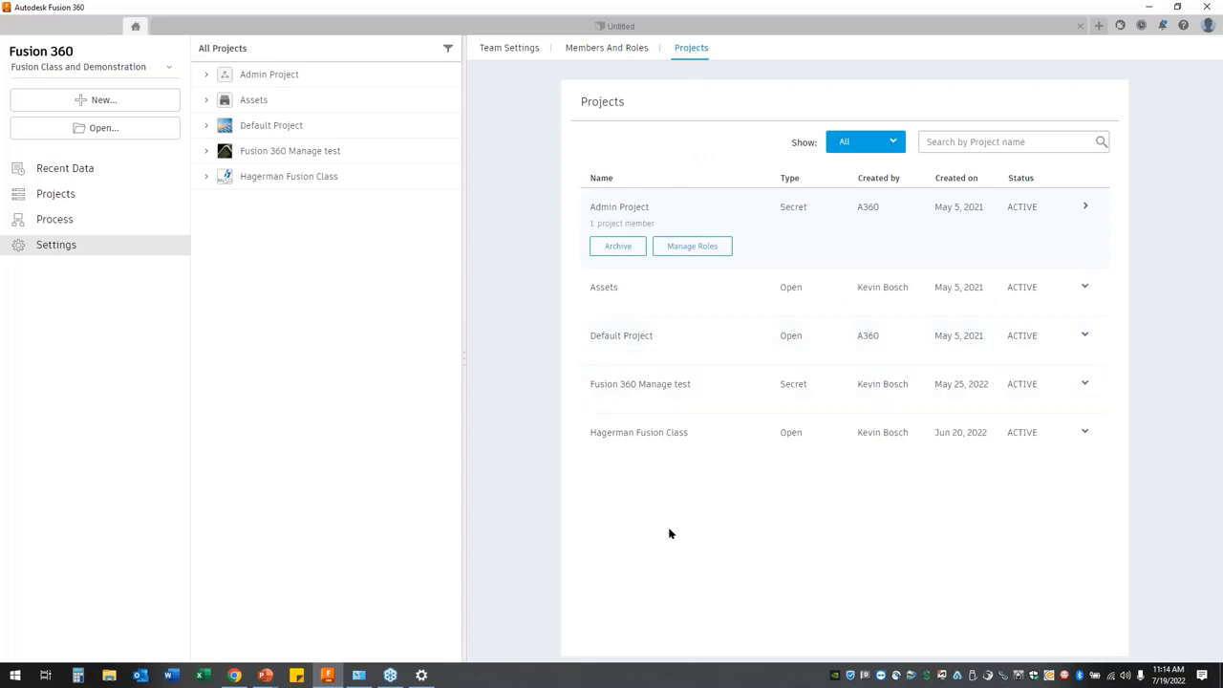
click(690, 246)
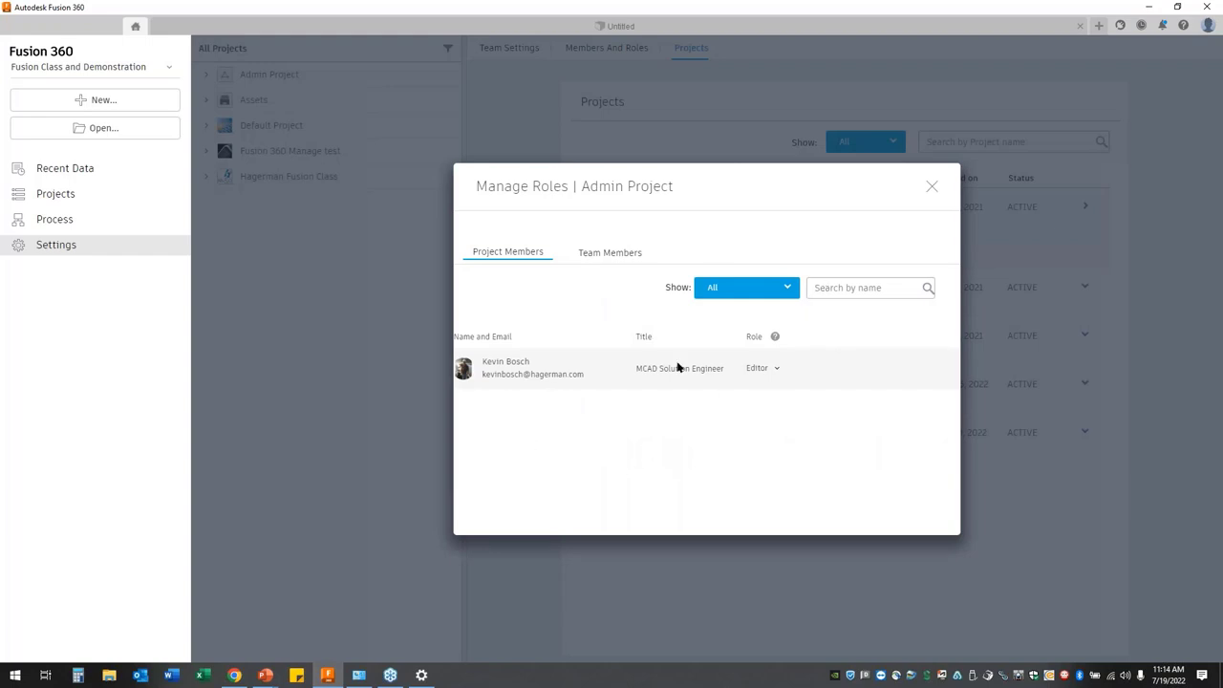
click(608, 253)
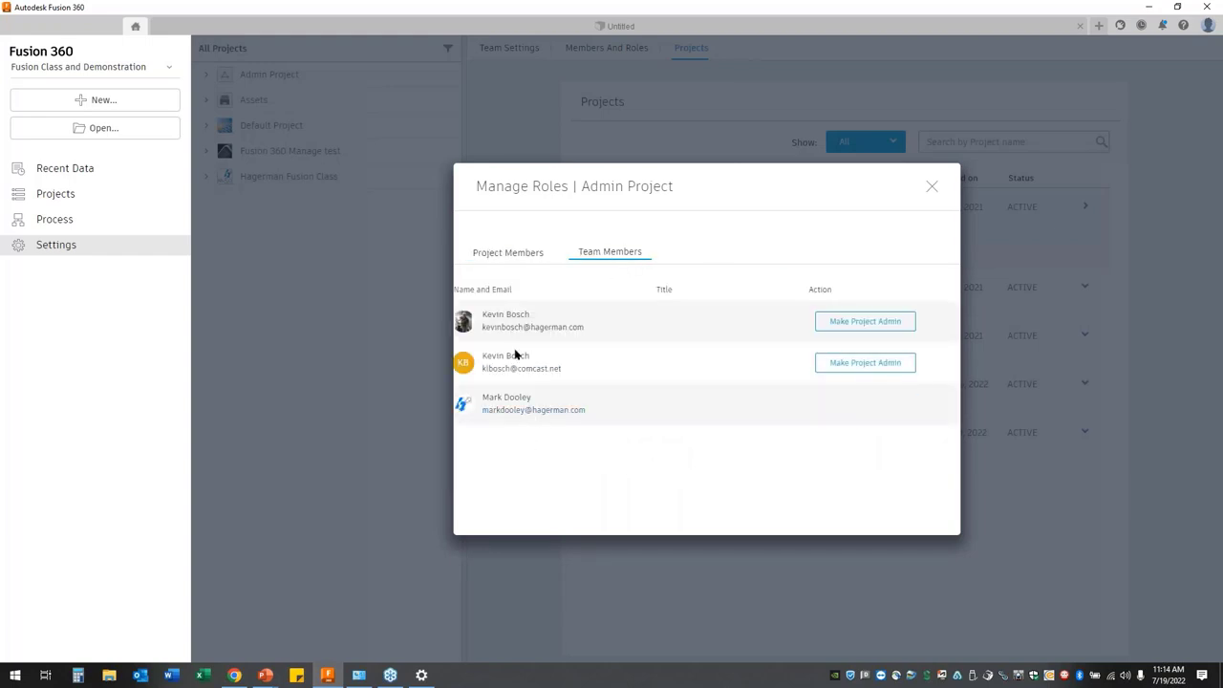
click(858, 369)
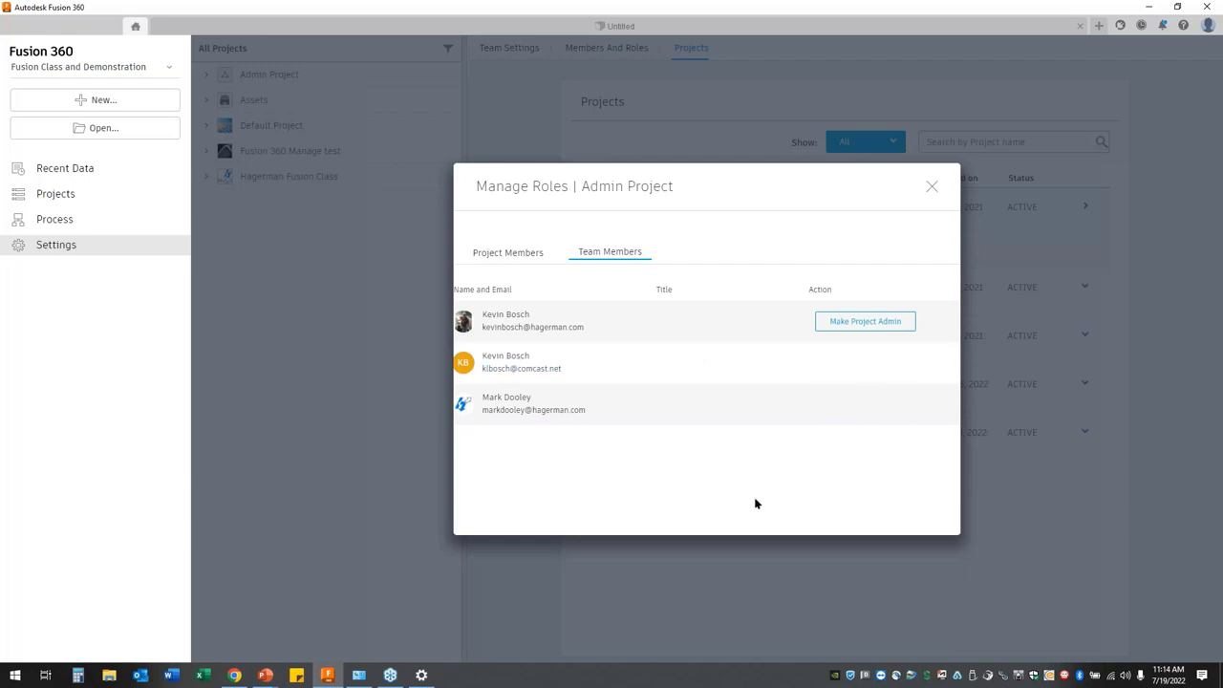
mouse_move(871, 368)
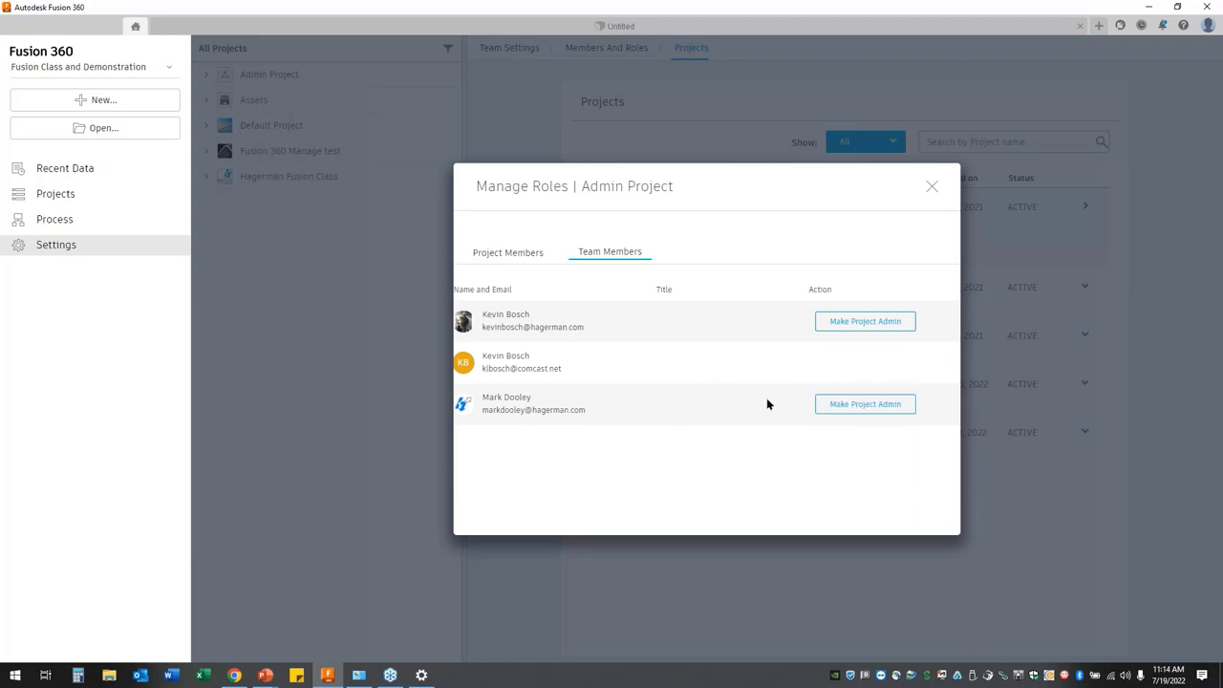
click(508, 254)
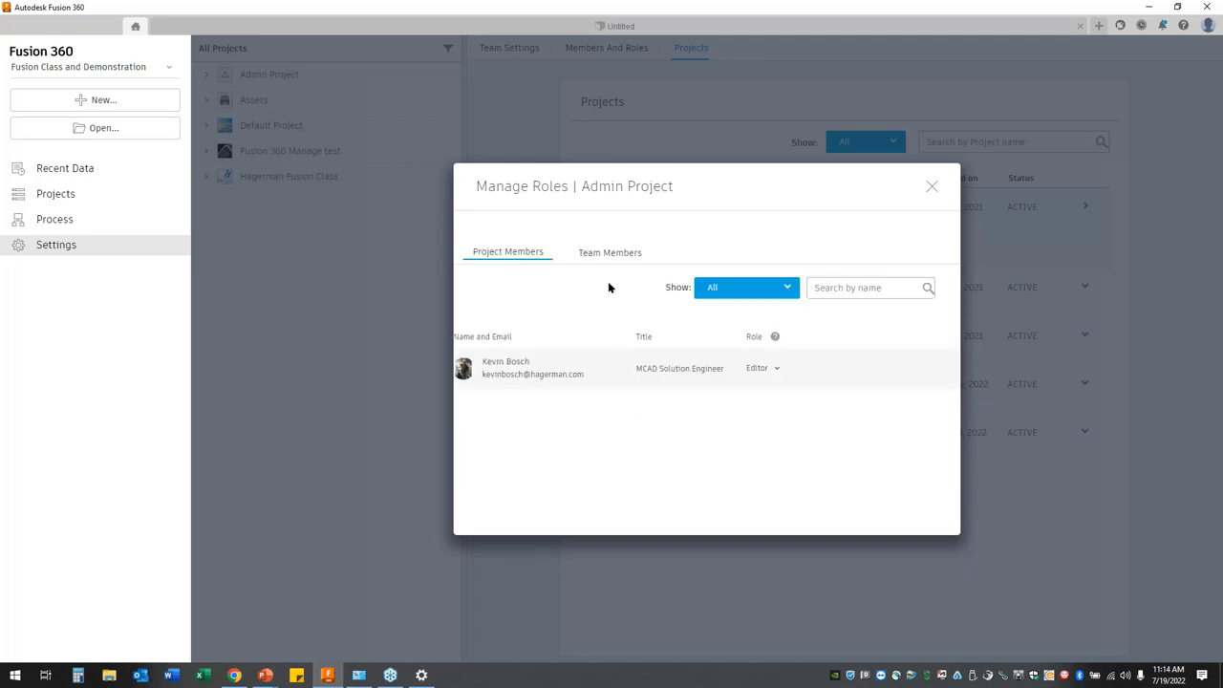
click(931, 187)
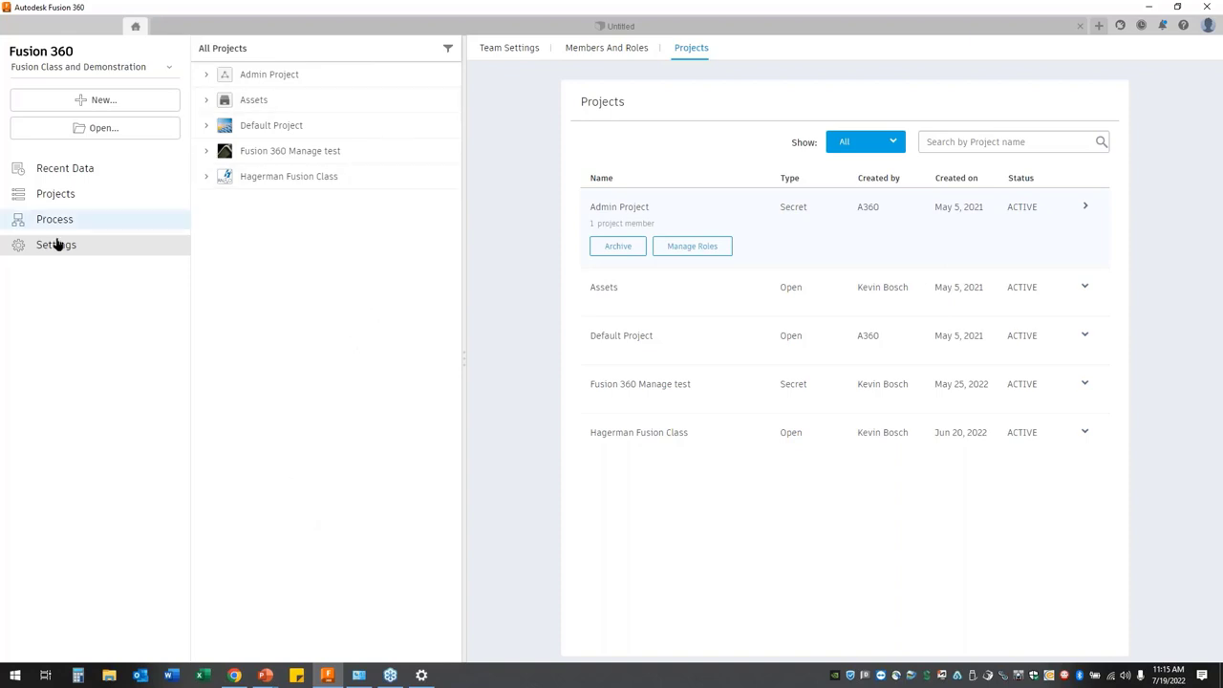
Browse the Hagerman Fusion Class project to Fusion > Autodesk Fusion 360 Practice Files
click(67, 194)
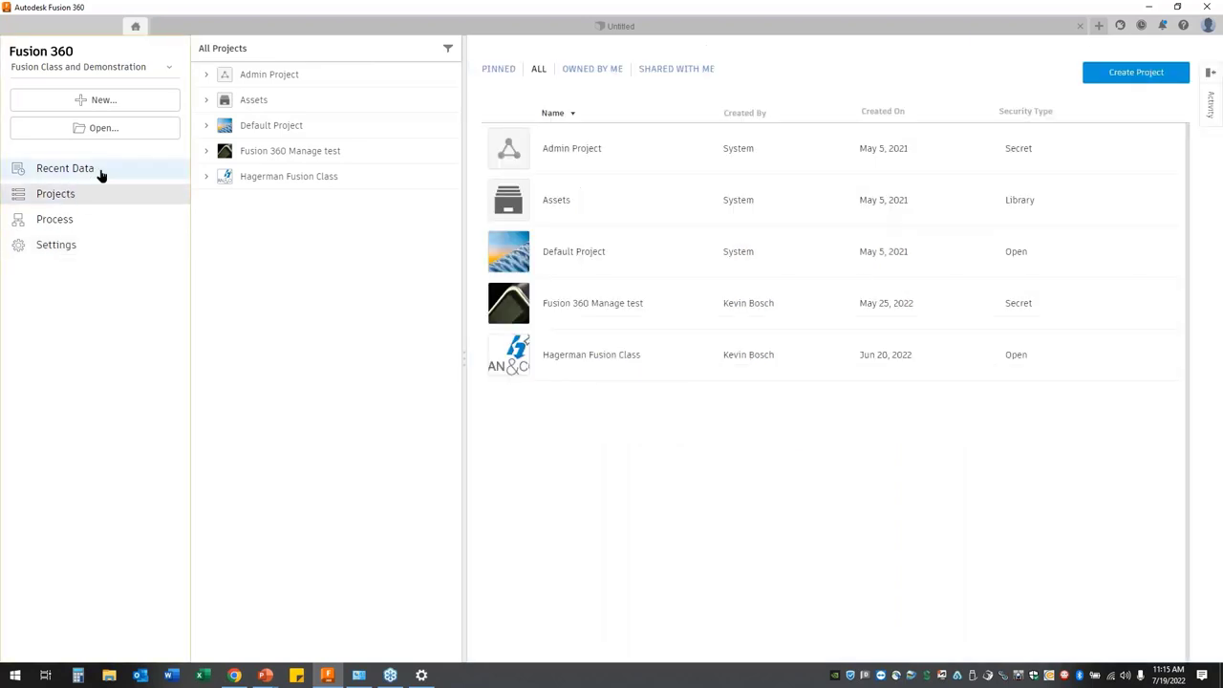
click(284, 177)
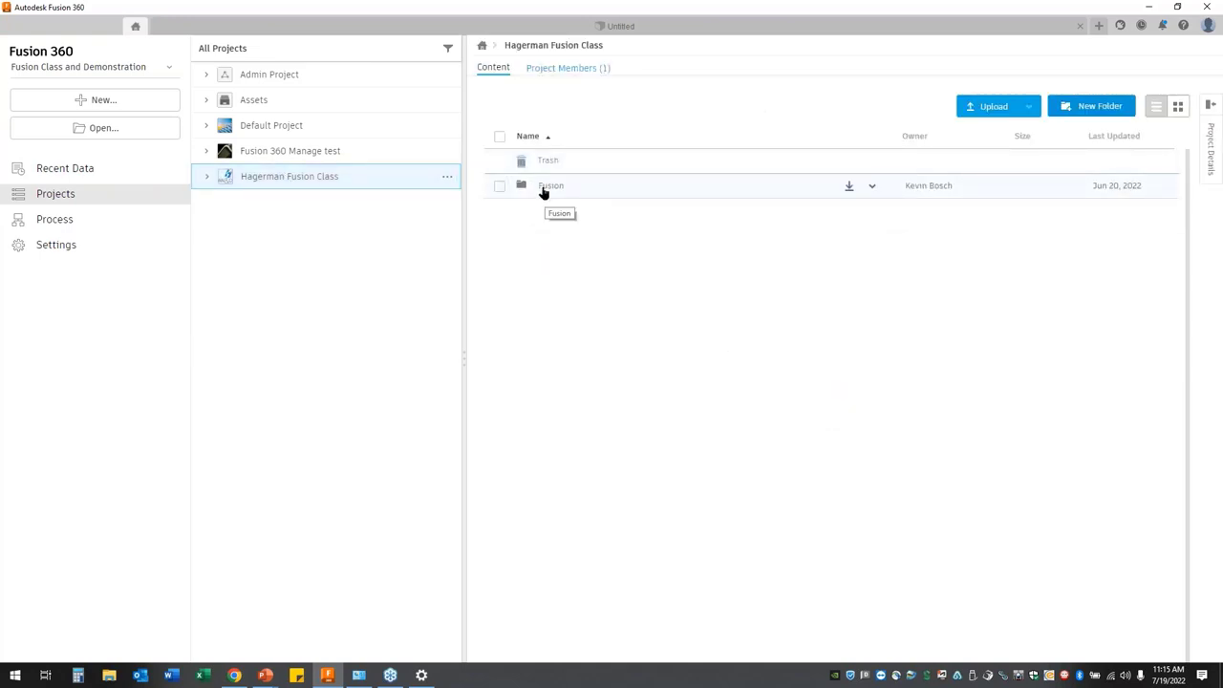
double_click(542, 190)
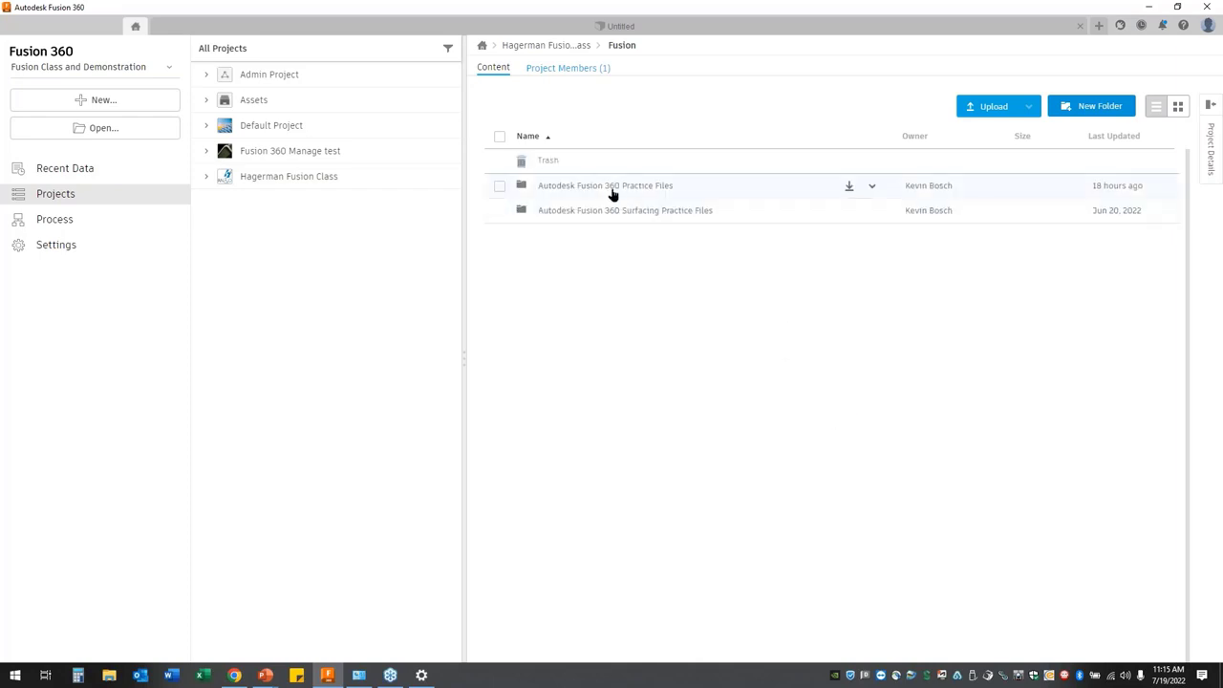
double_click(606, 189)
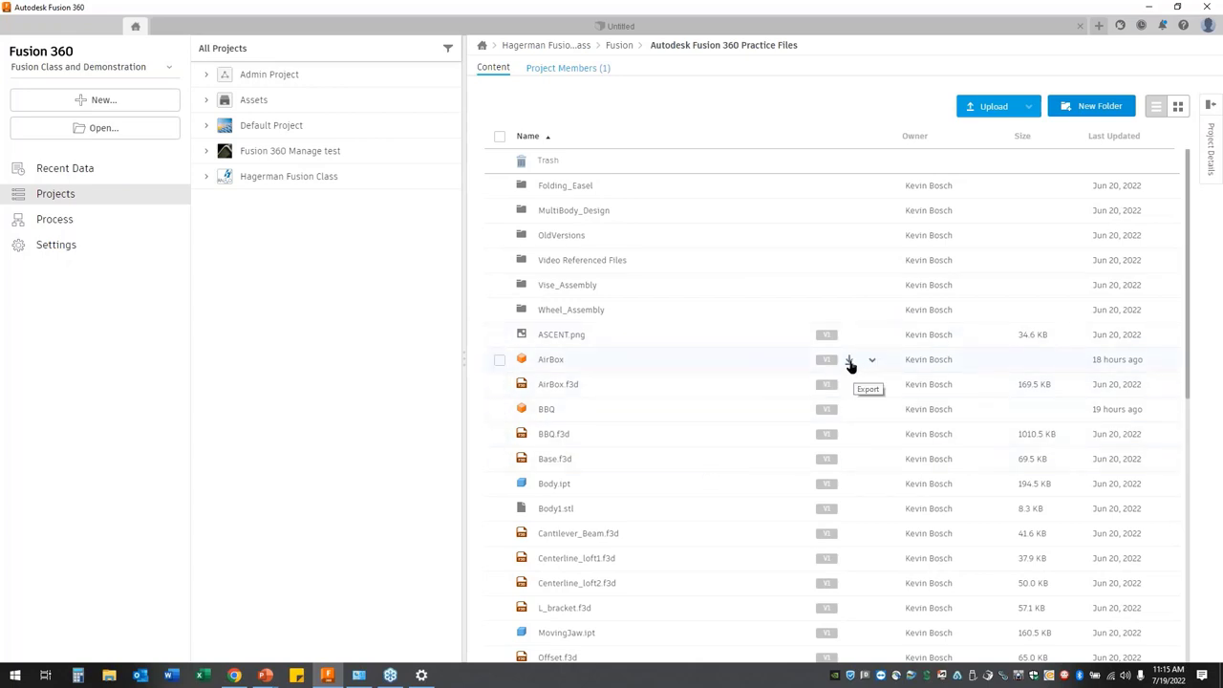
Check the AirBox file's actions and view the project data beside the untitled design, returning to the practice files
click(871, 361)
click(535, 26)
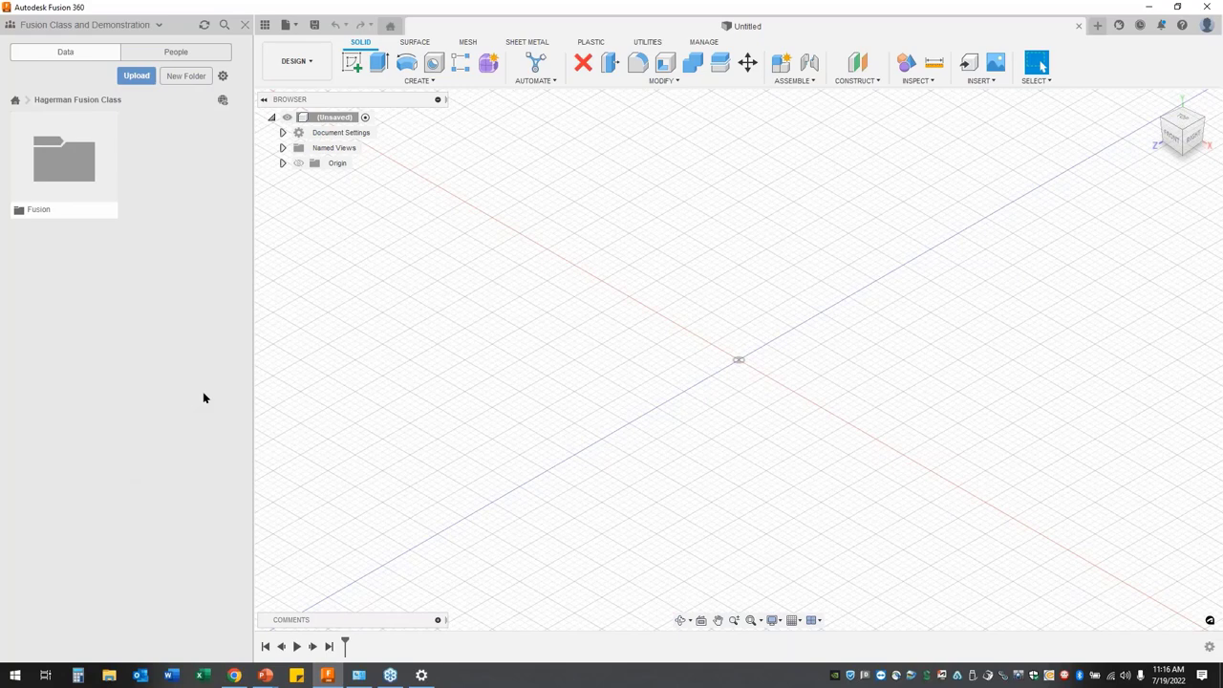
click(390, 27)
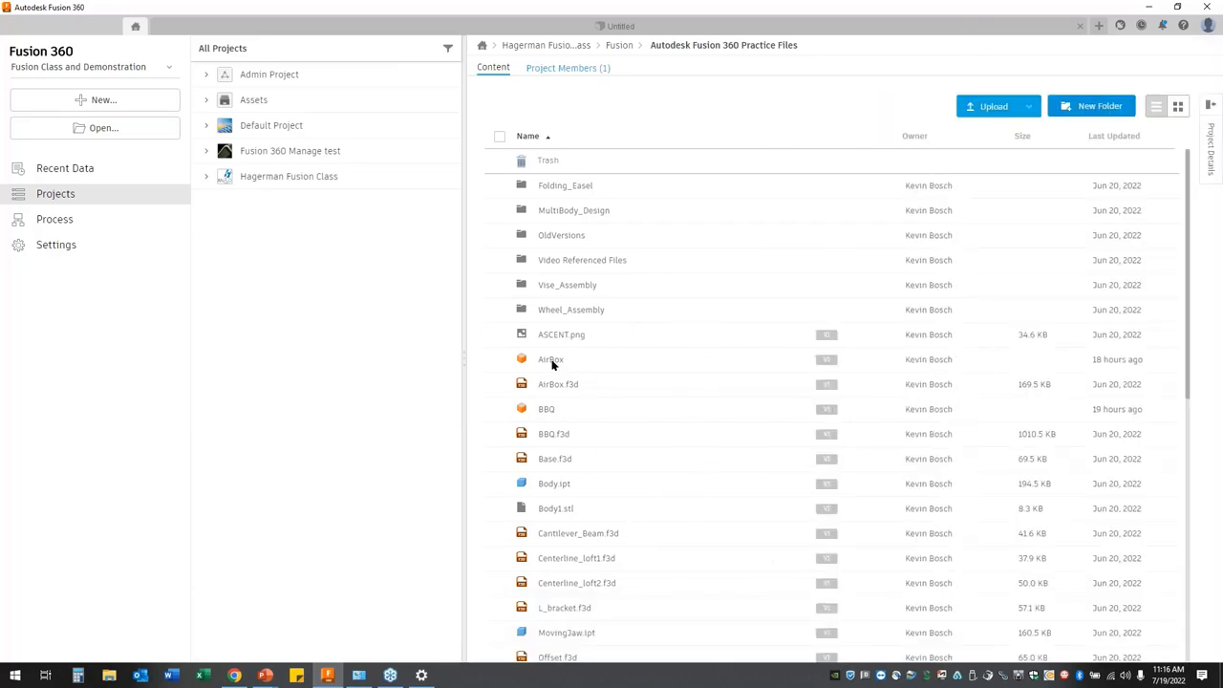
Examine the AirBox design's overview, components, properties and 3D preview without opening it for editing
click(551, 361)
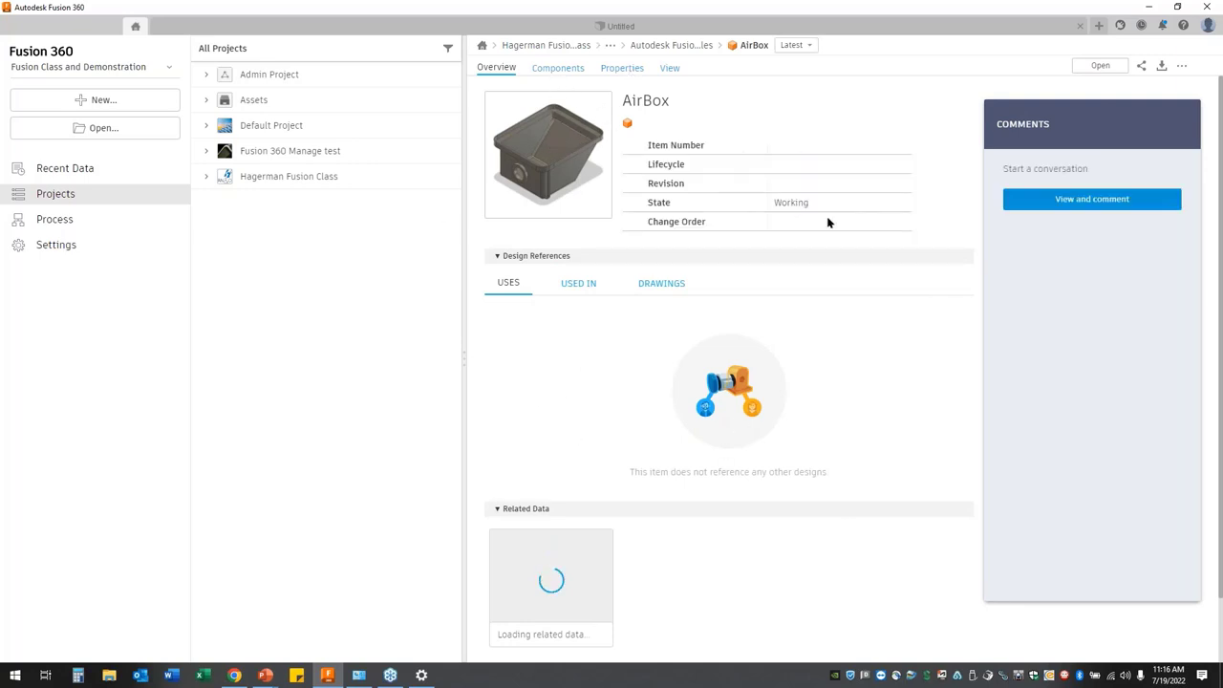
click(559, 69)
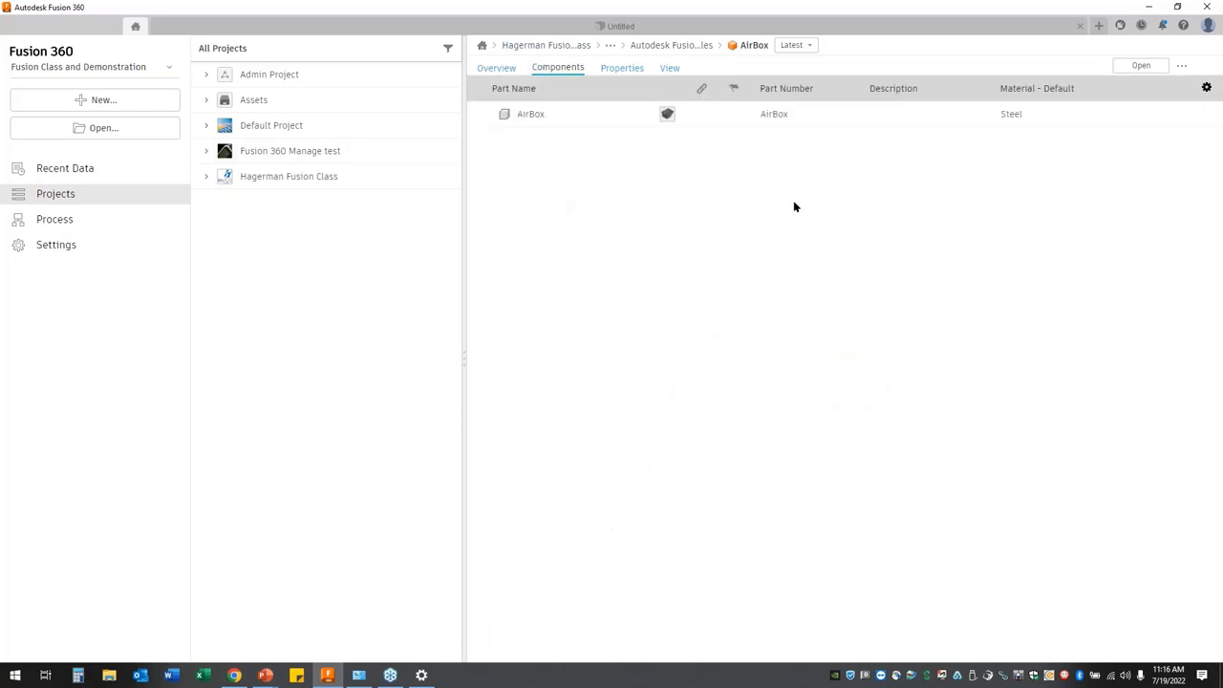
click(615, 70)
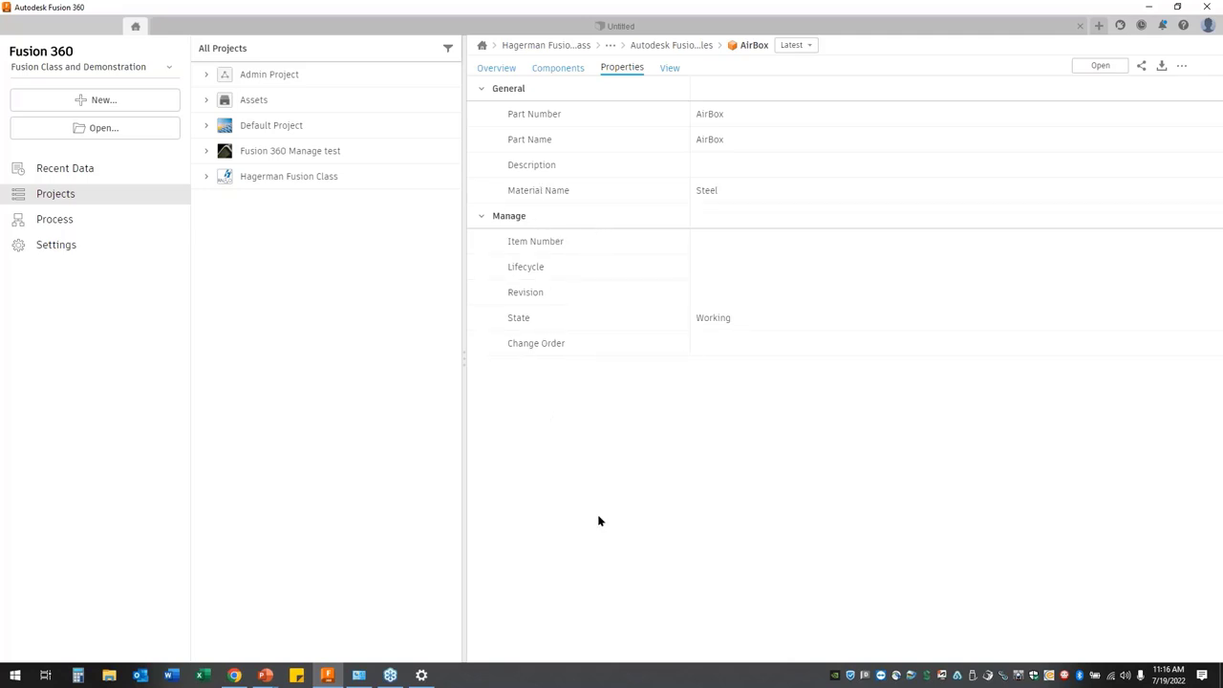
click(670, 69)
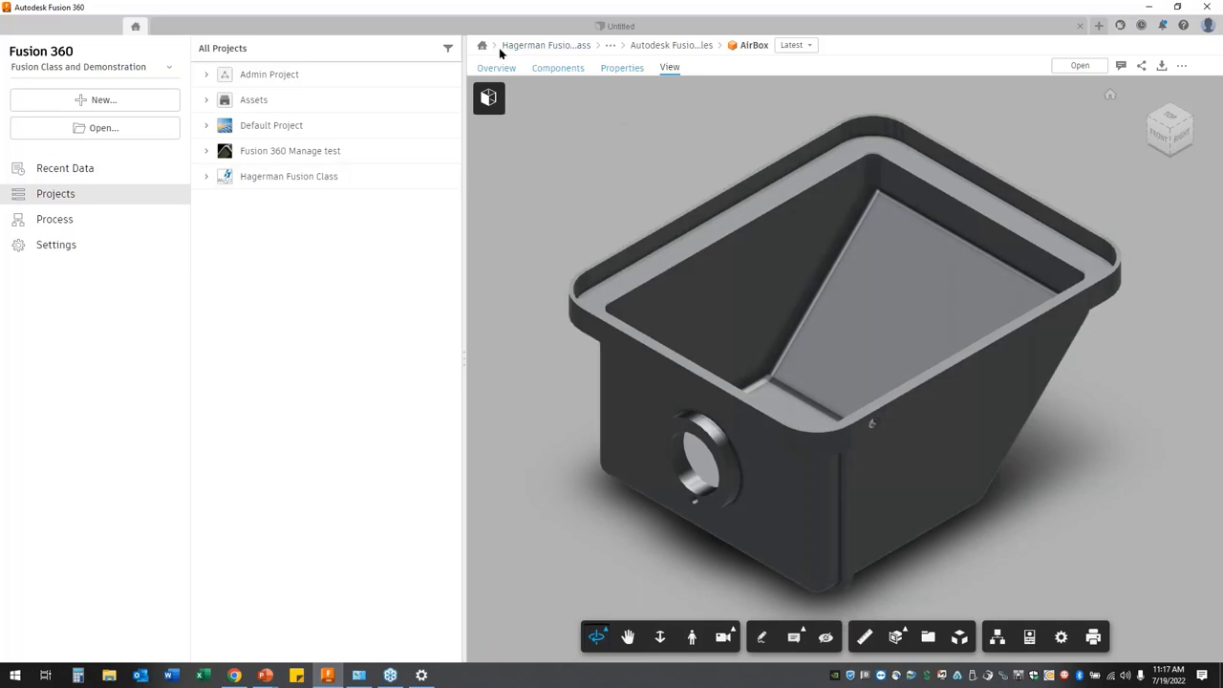
Return to the Autodesk Fusion 360 Practice Files folder and open the AirBox design for editing
click(668, 46)
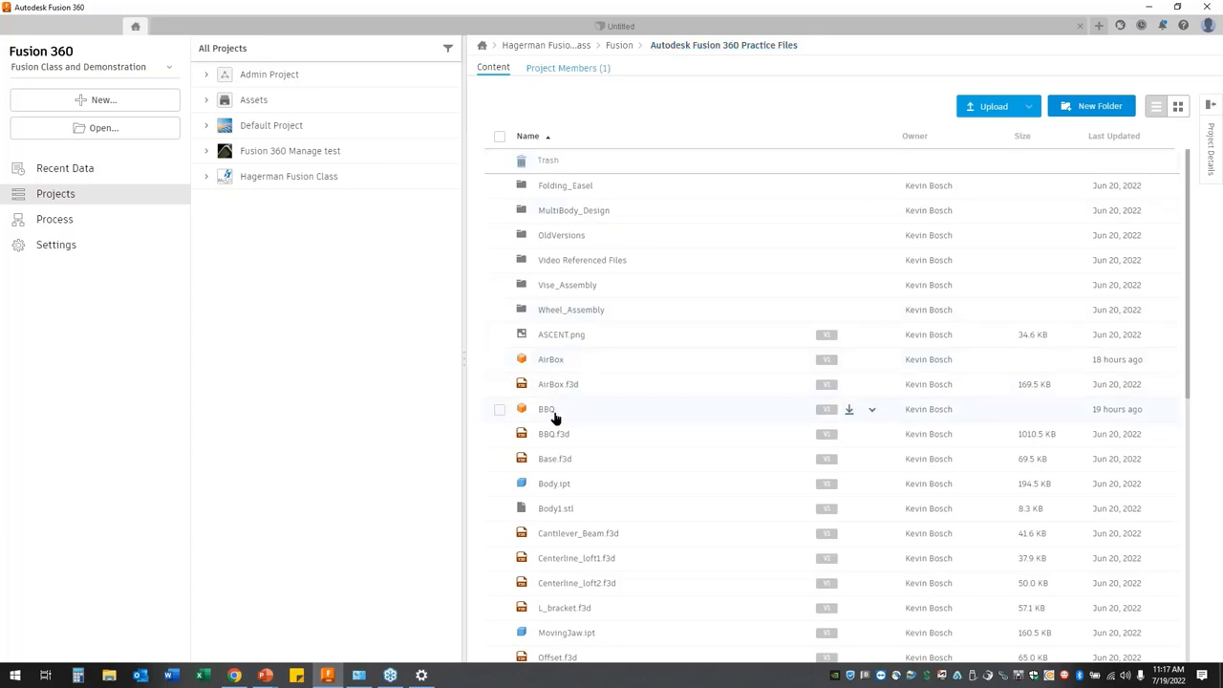
click(871, 360)
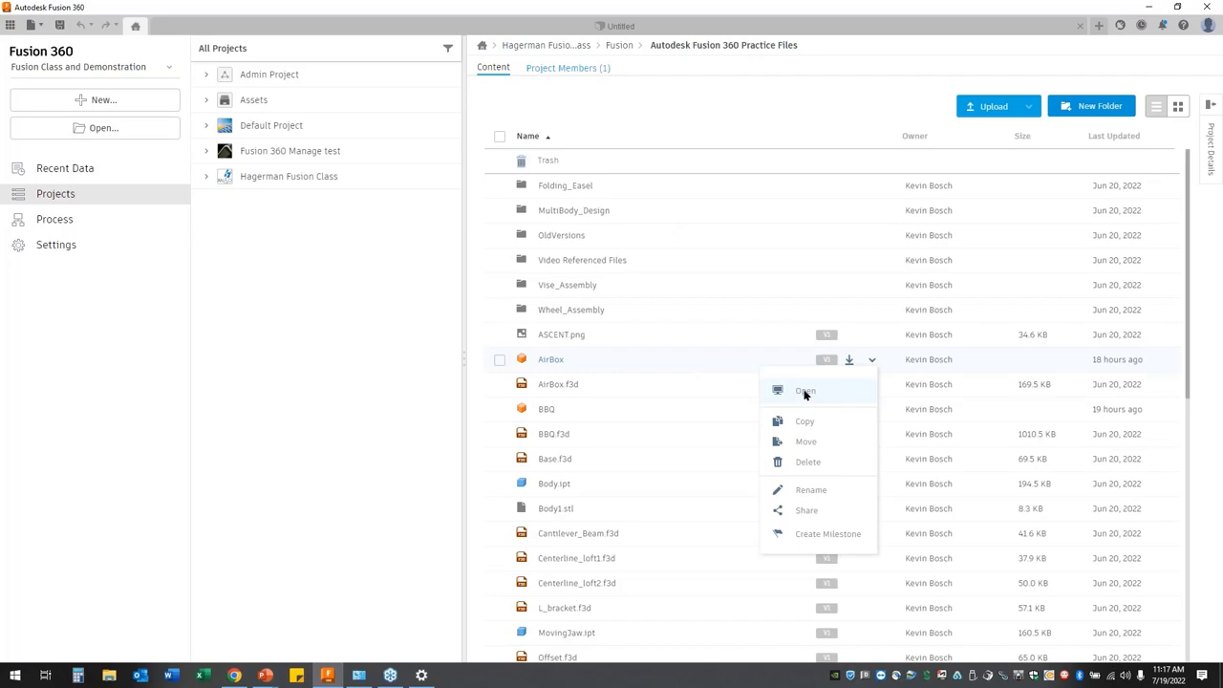
click(804, 392)
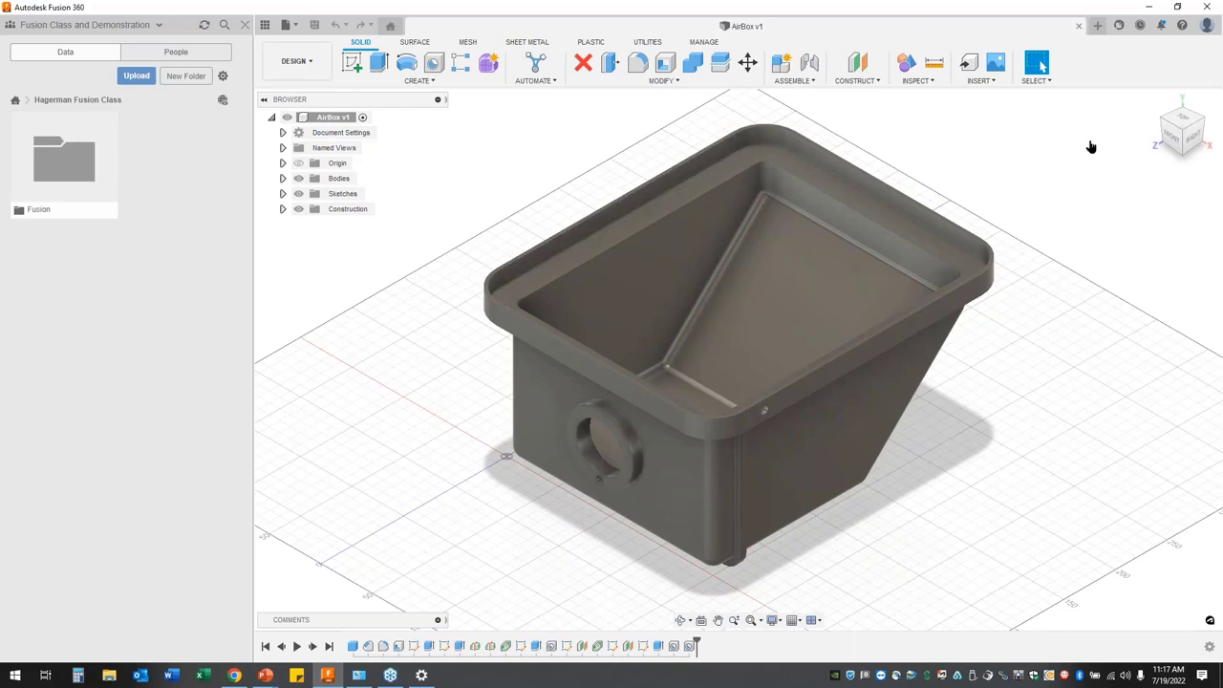
Open the general preferences and set the SpaceMouse driver to Latest and the graphics driver to Auto-select
click(1207, 27)
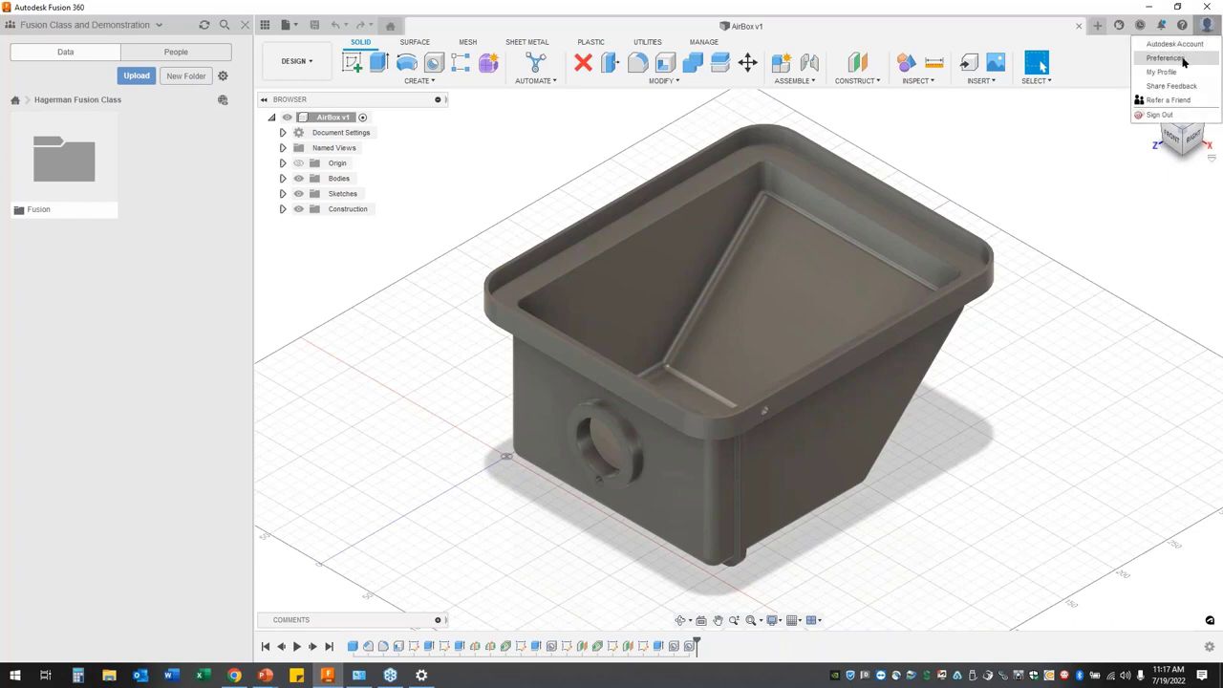
click(1182, 60)
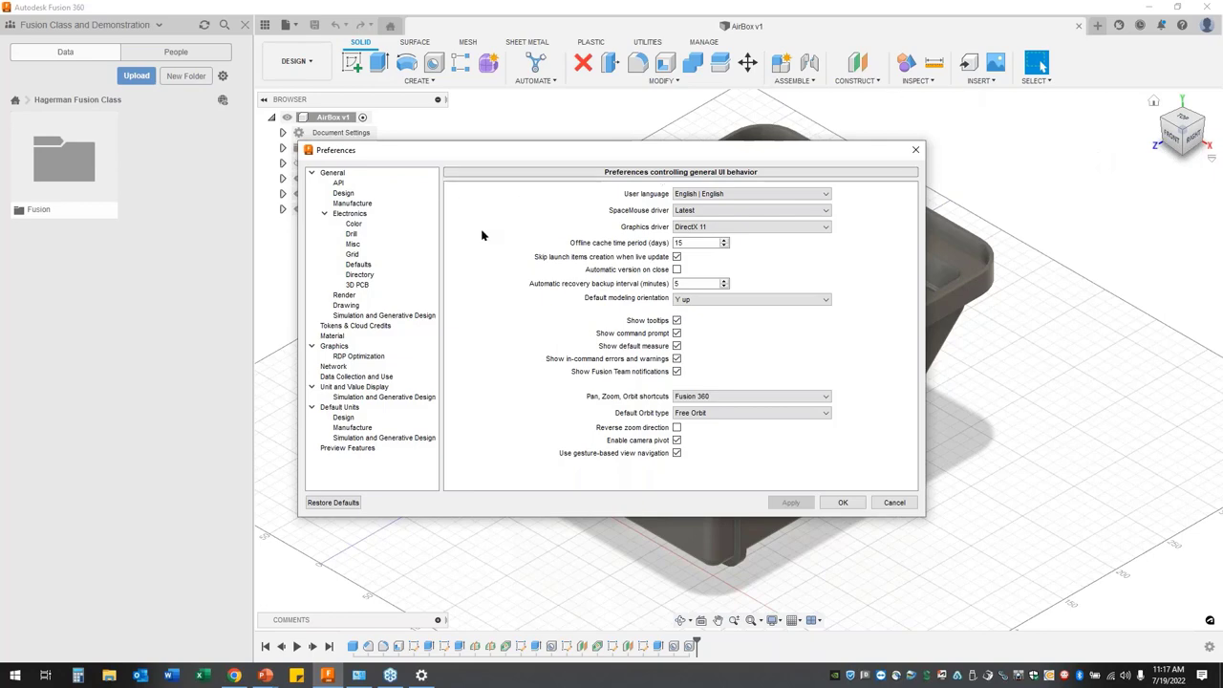
click(770, 212)
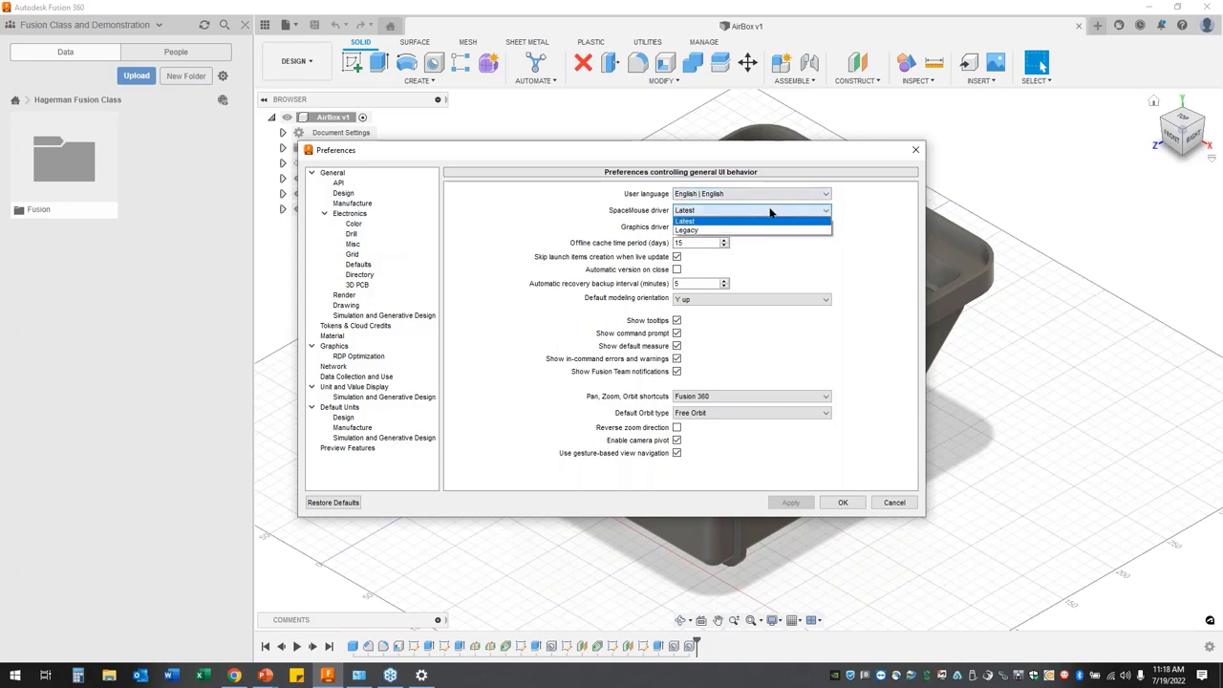
click(704, 221)
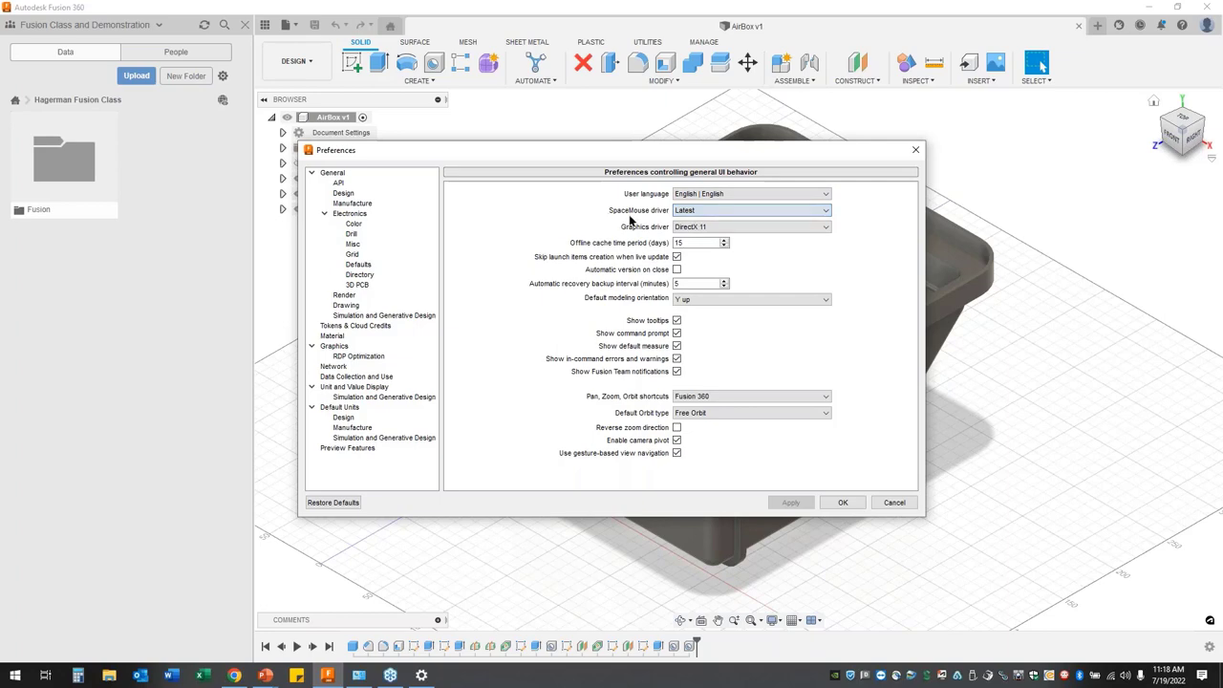
click(768, 229)
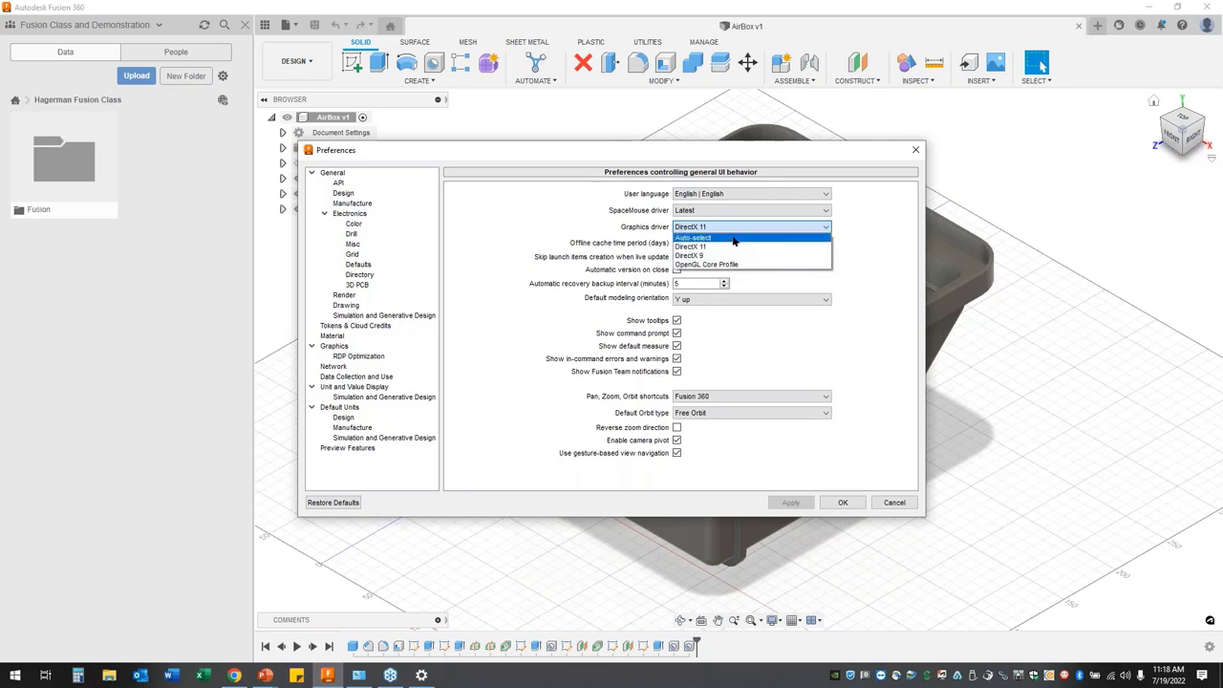
click(734, 239)
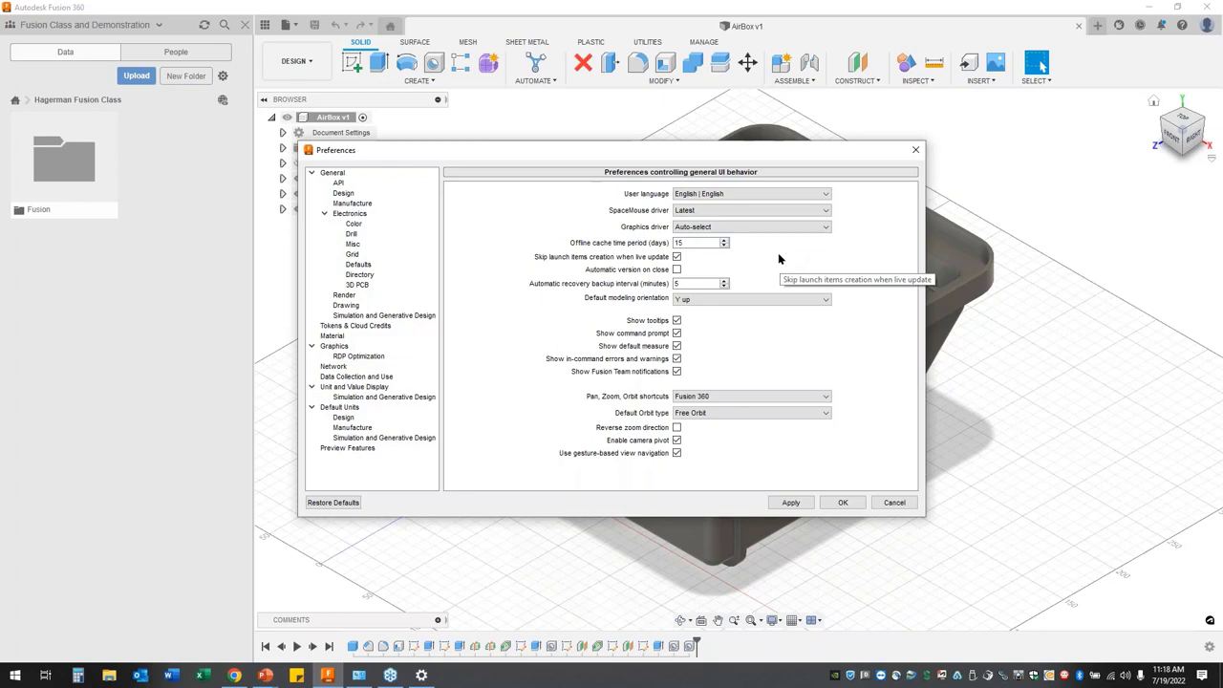
Check the choices for default modeling orientation, pan/zoom/orbit shortcuts and default orbit type, choosing Y up for the orientation
click(828, 301)
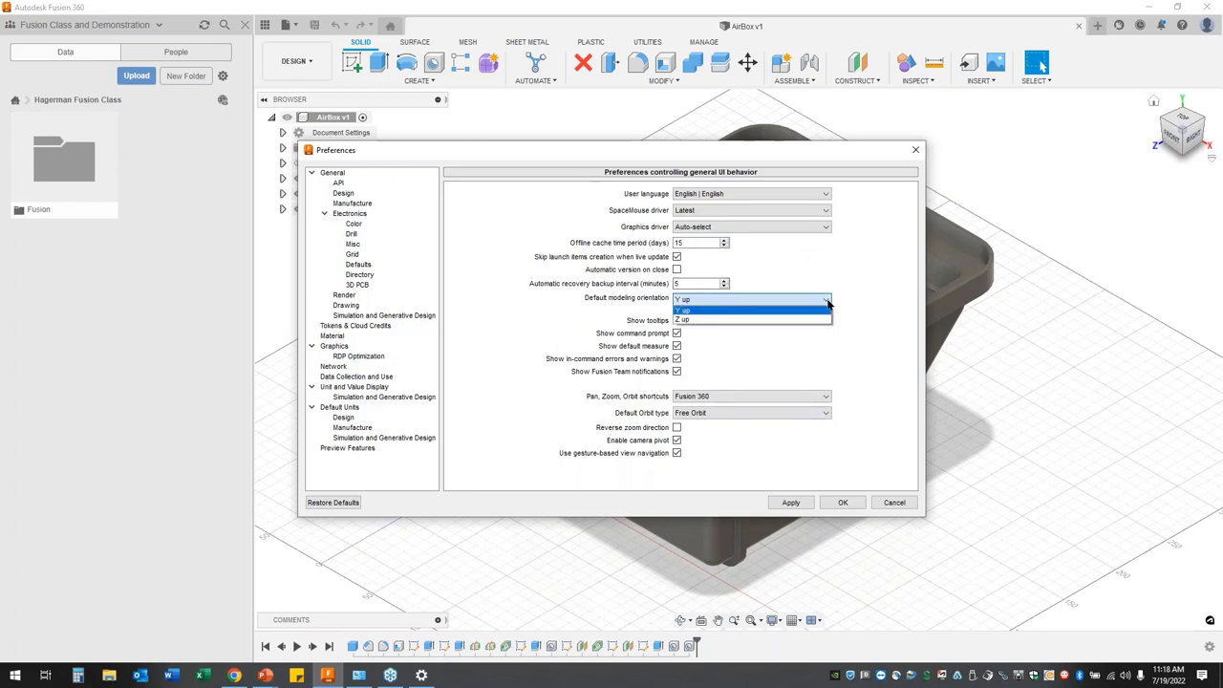
click(706, 311)
click(827, 397)
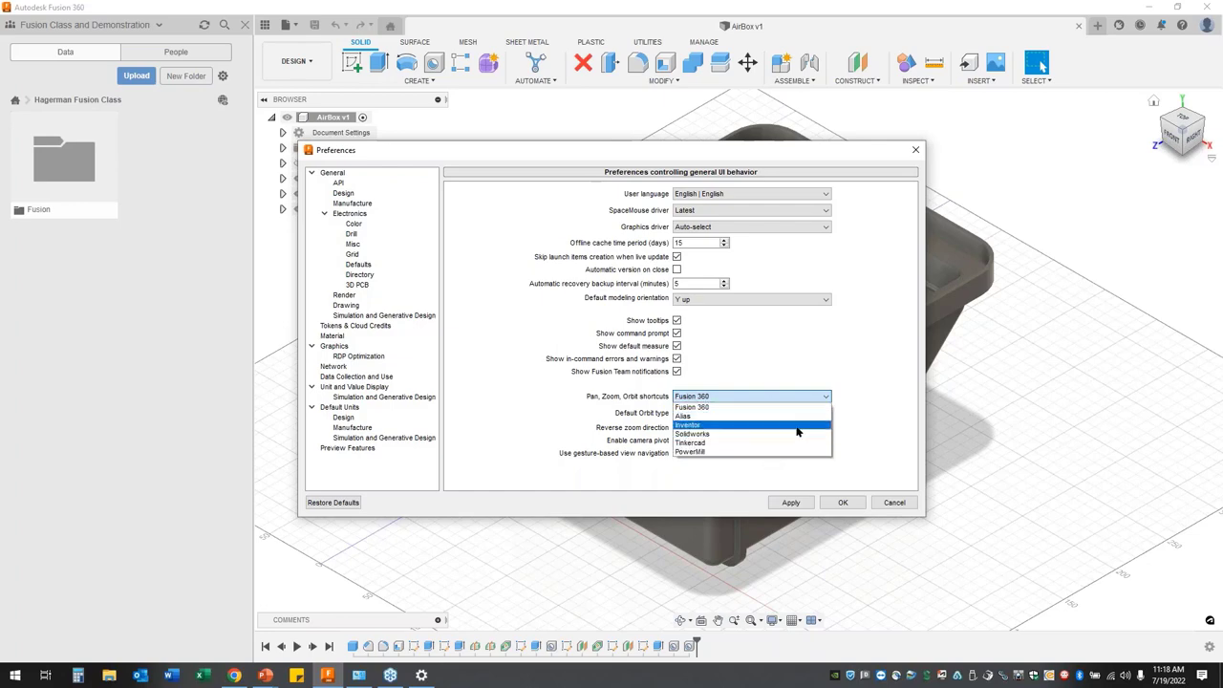
click(868, 420)
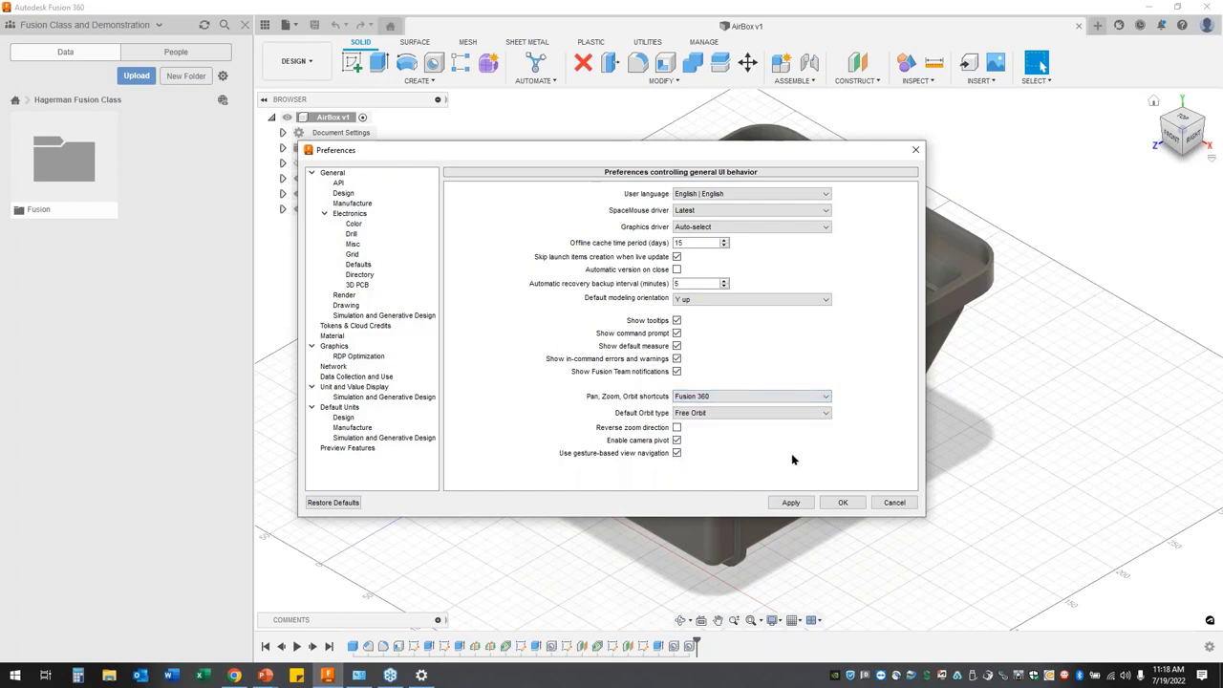
click(823, 414)
click(858, 448)
Review the API, Design, Manufacture, Electronics, Drawing, and Simulation and Generative Design preferences
click(339, 182)
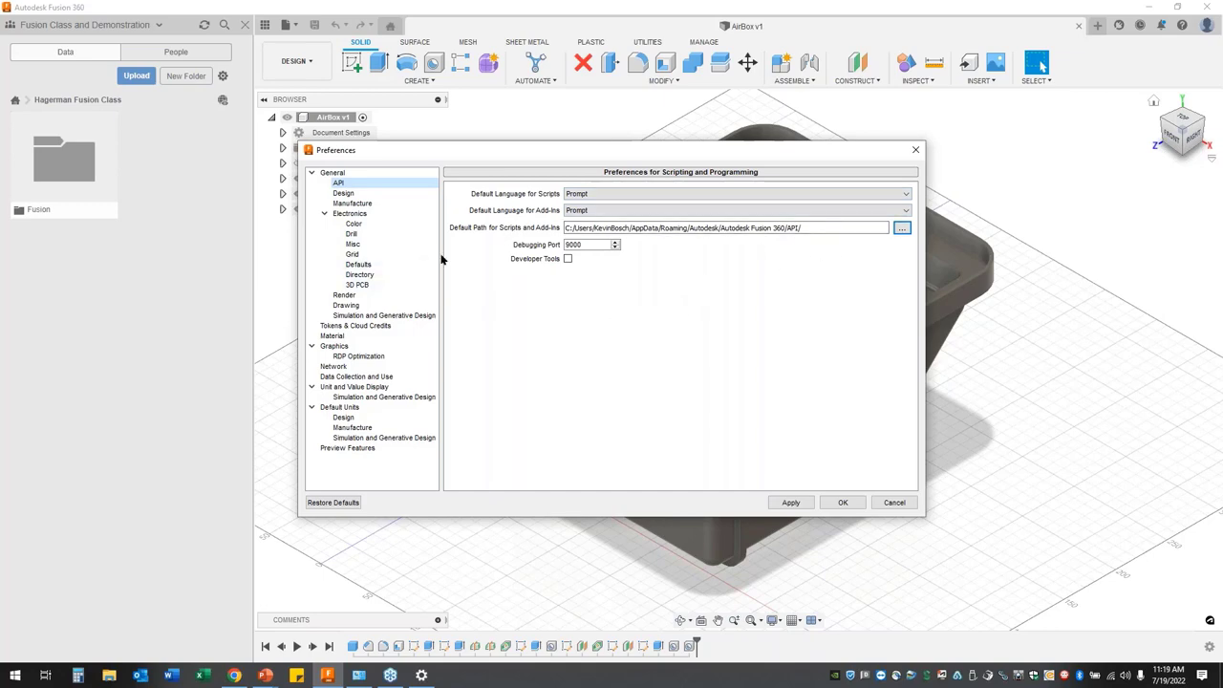
click(349, 194)
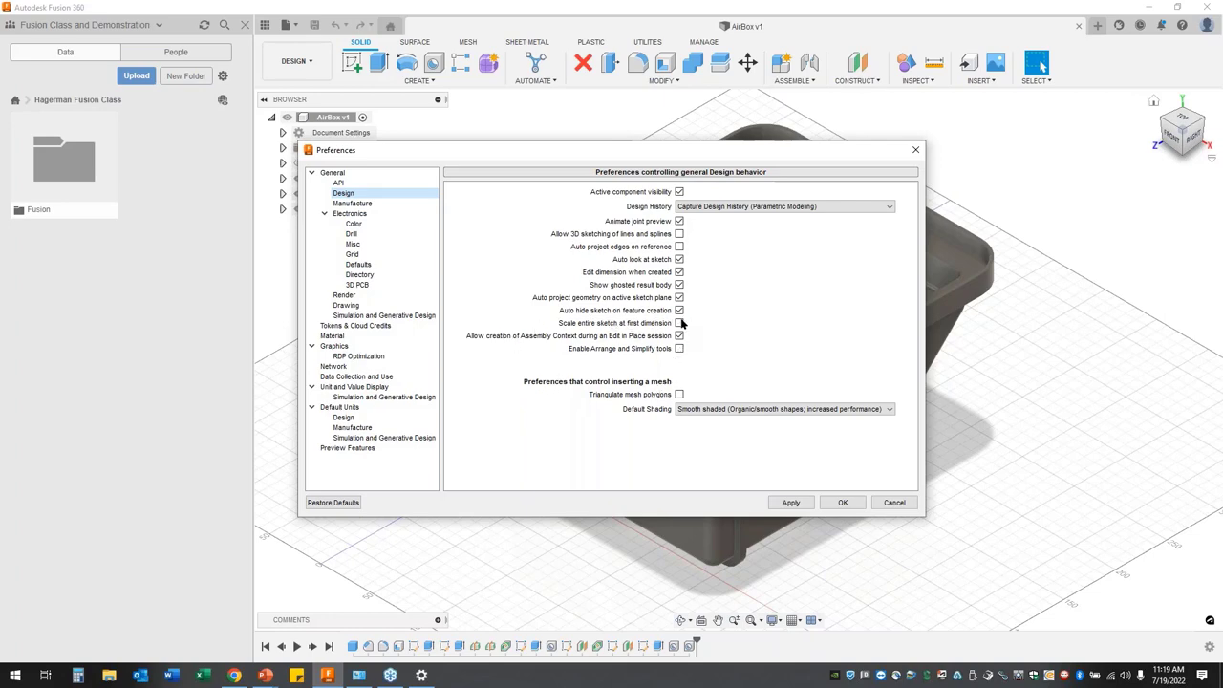
click(356, 204)
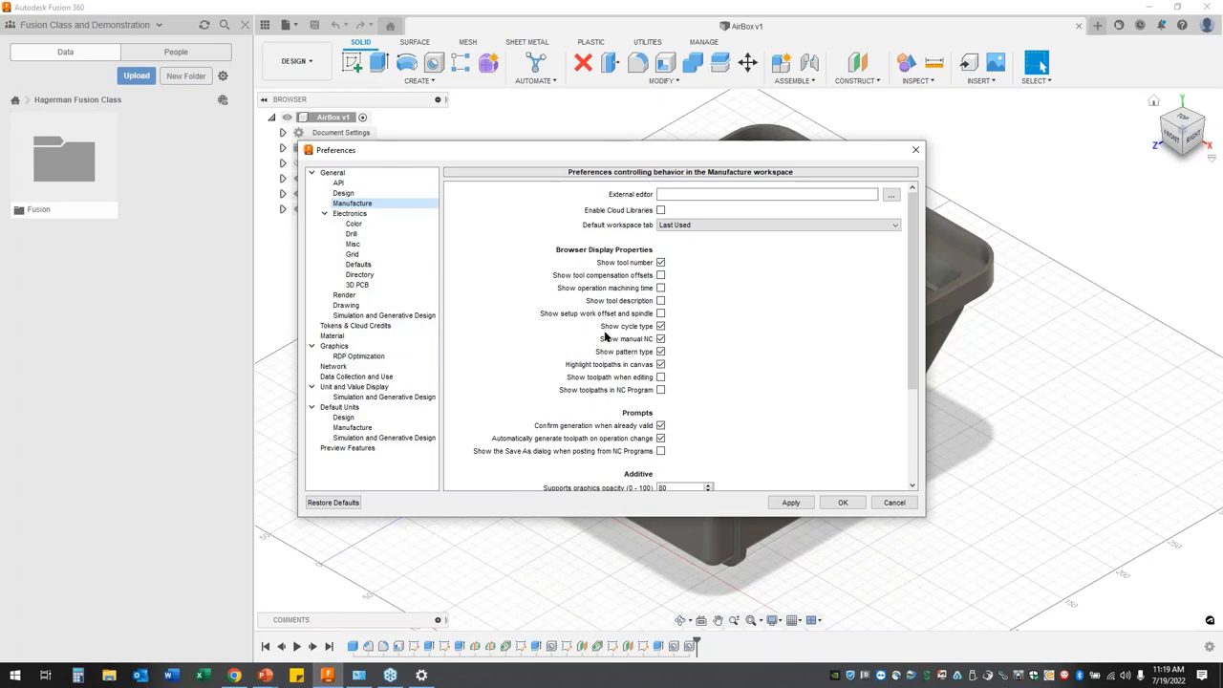
click(355, 214)
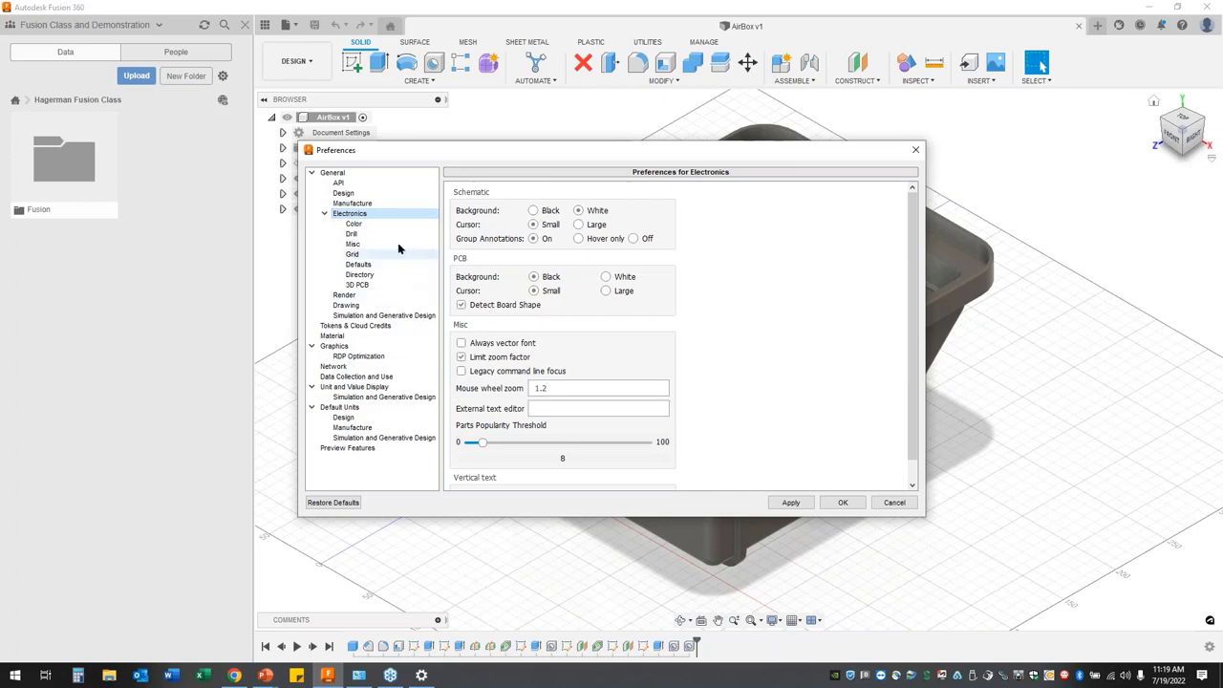
click(346, 305)
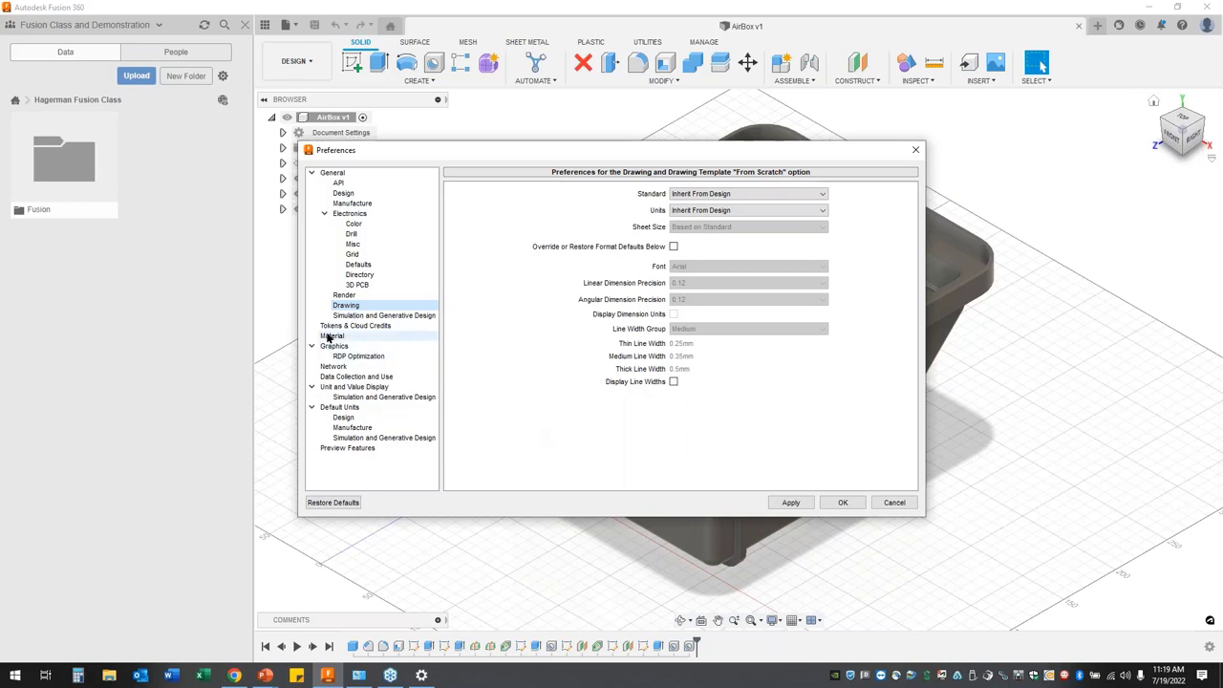
click(378, 319)
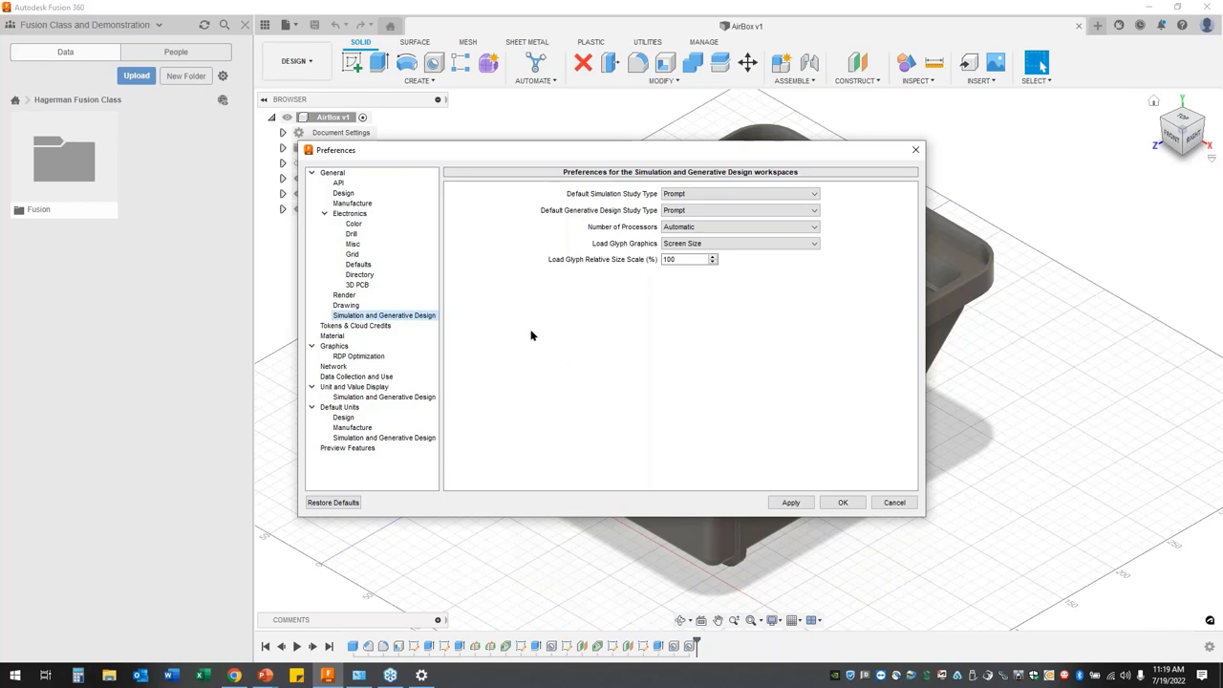
Examine the token and cloud credit balances, task charges and Autodesk's token purchase web page, returning to the preferences
click(378, 327)
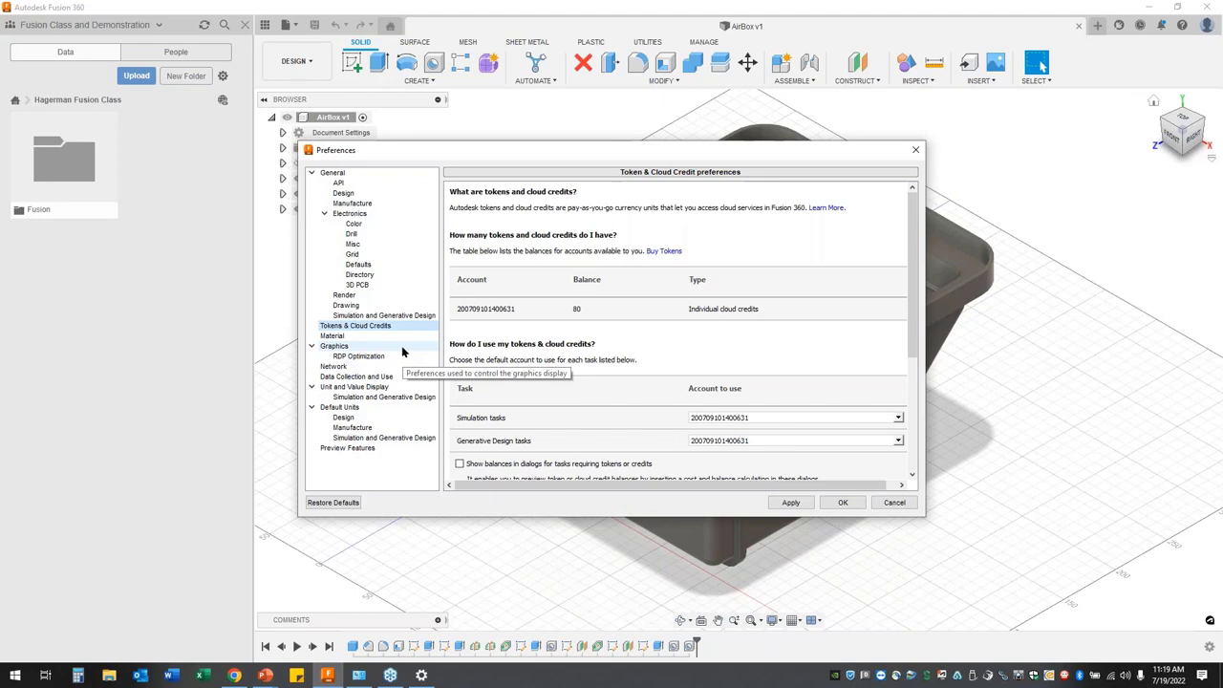
mouse_move(910, 355)
mouse_down()
mouse_move(911, 391)
mouse_move(909, 348)
mouse_up()
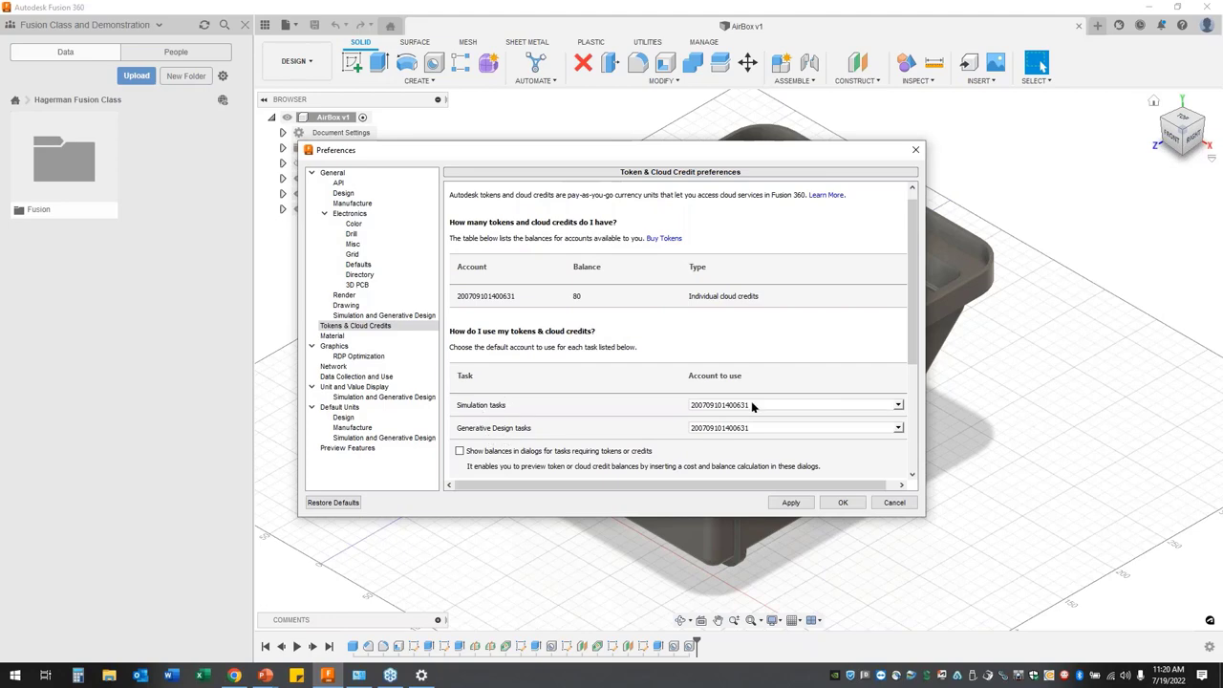
scroll(915, 371, down, 3)
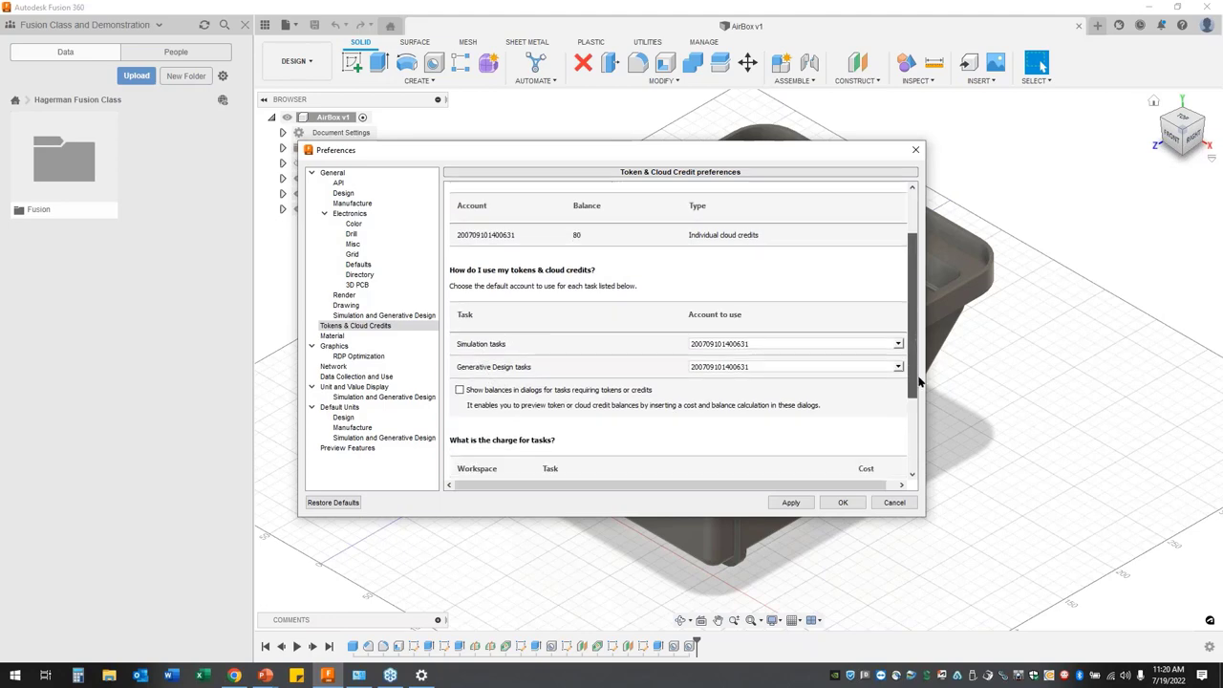
scroll(917, 386, down, 3)
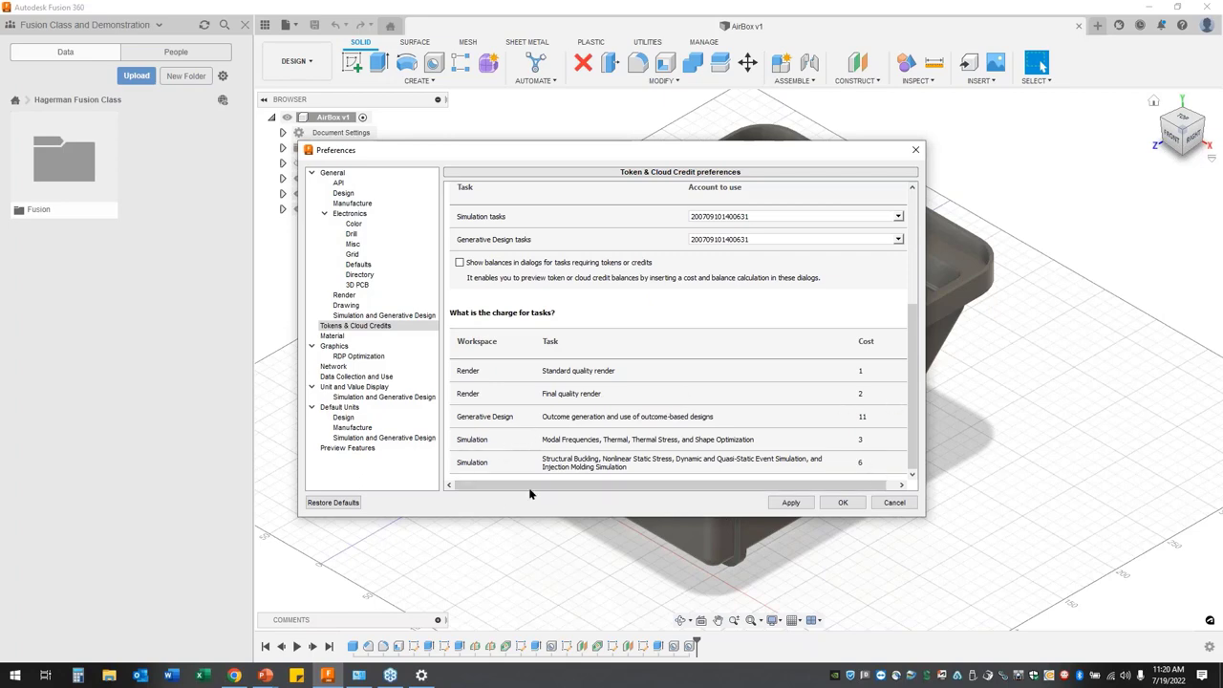
drag(909, 421, 914, 342)
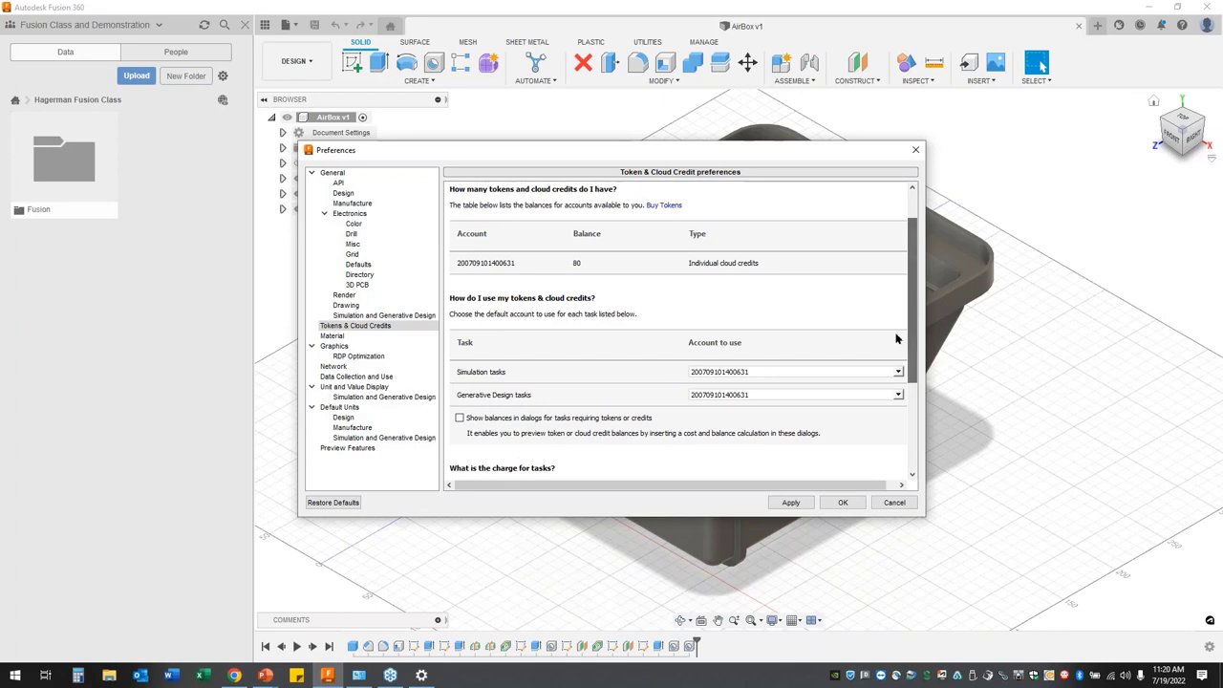
click(663, 206)
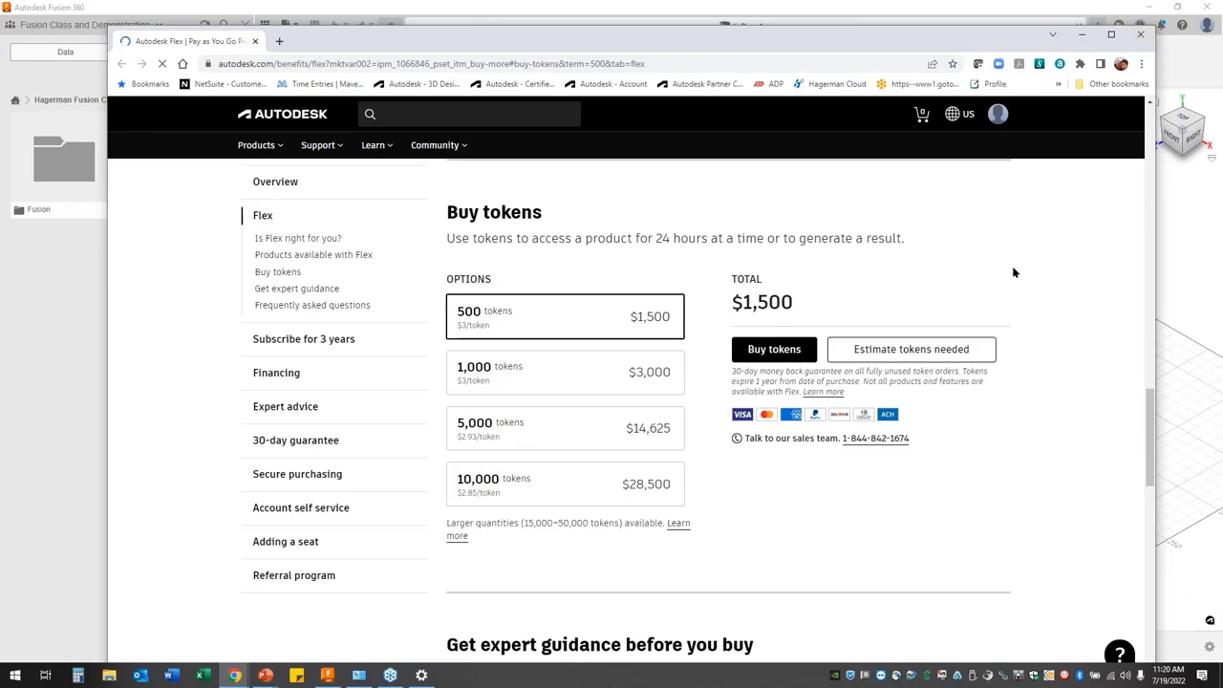
key(alt+Tab)
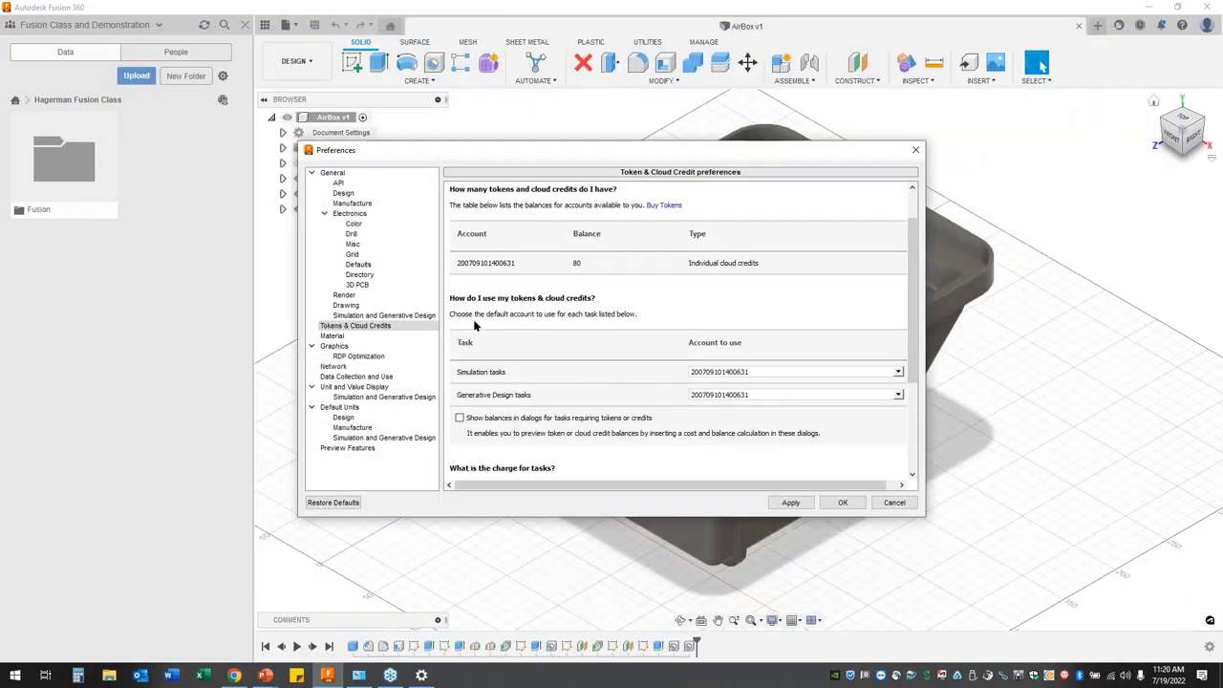
Review the default material preferences and the graphics display options, including framerate limiting, selection display style and degraded selection display style
click(332, 337)
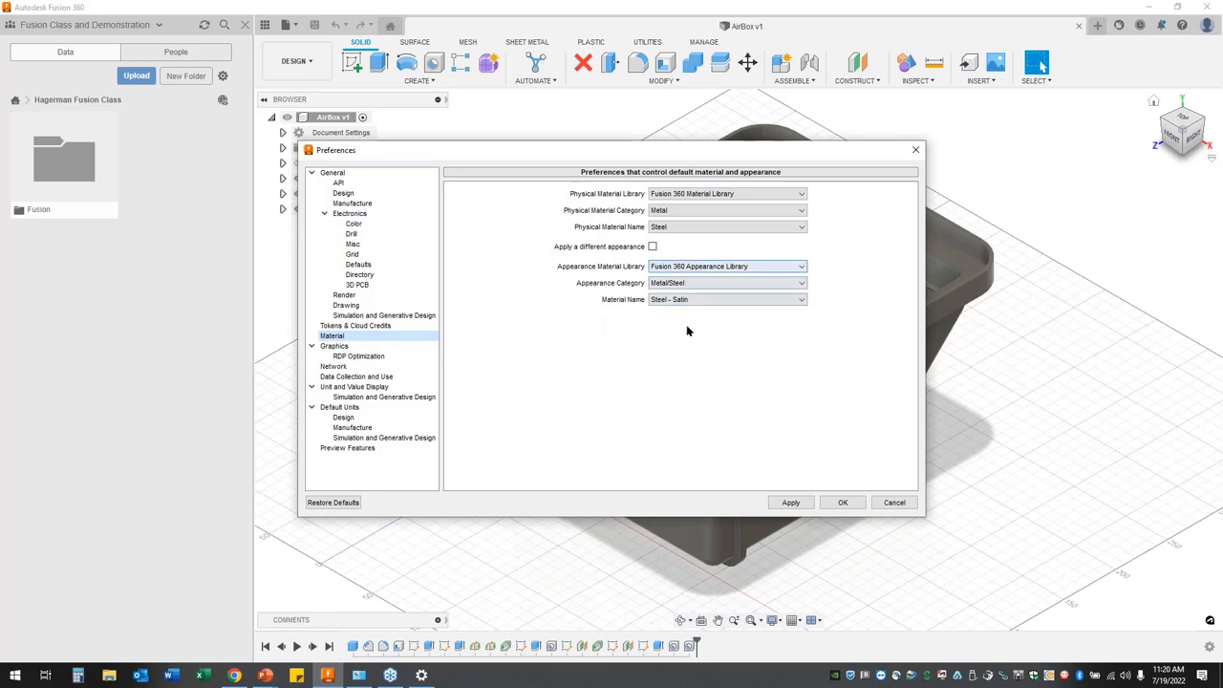
click(345, 348)
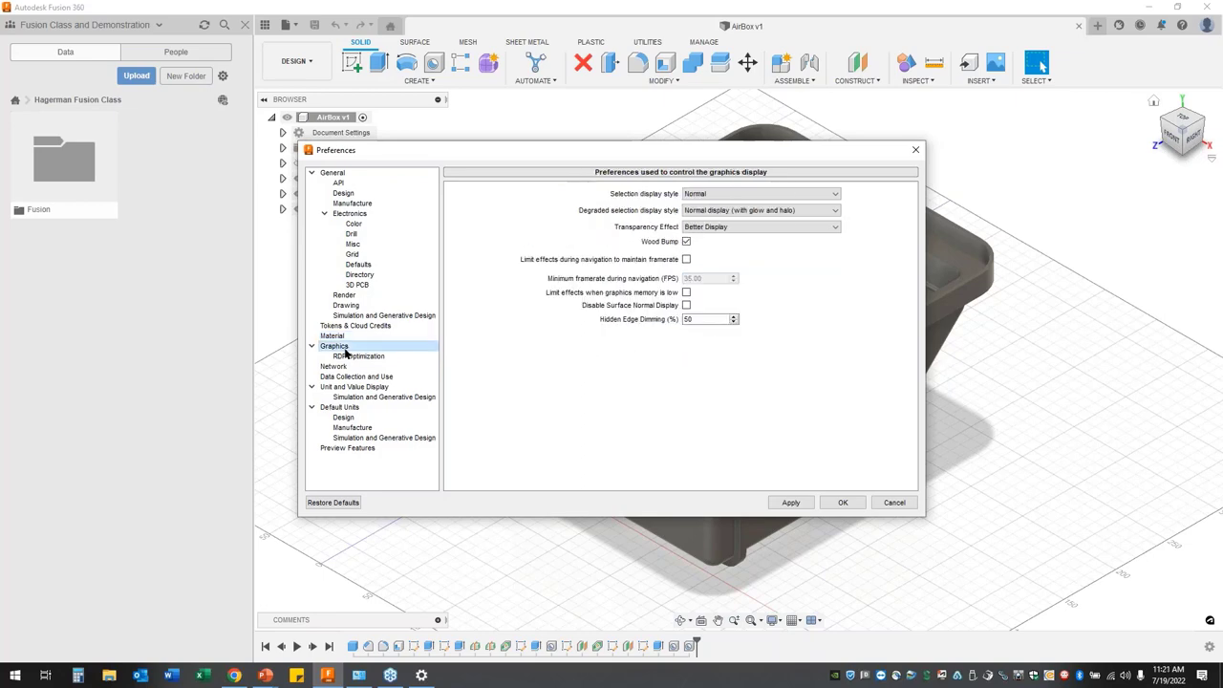
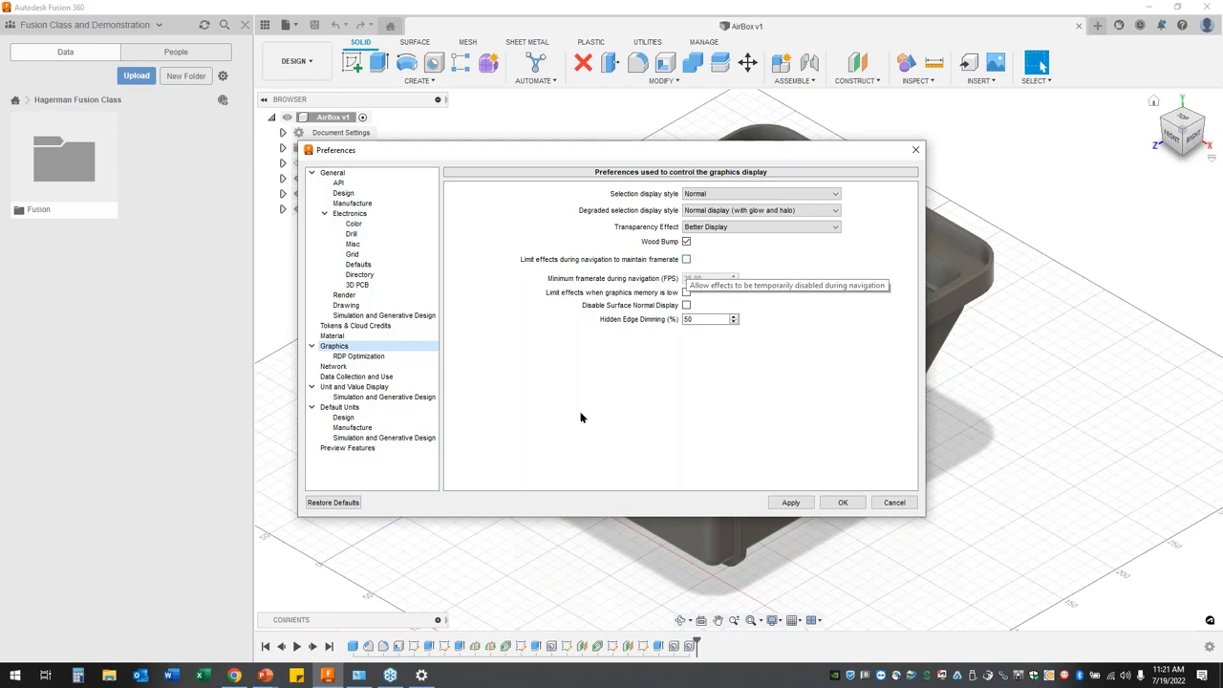
click(686, 260)
click(686, 260)
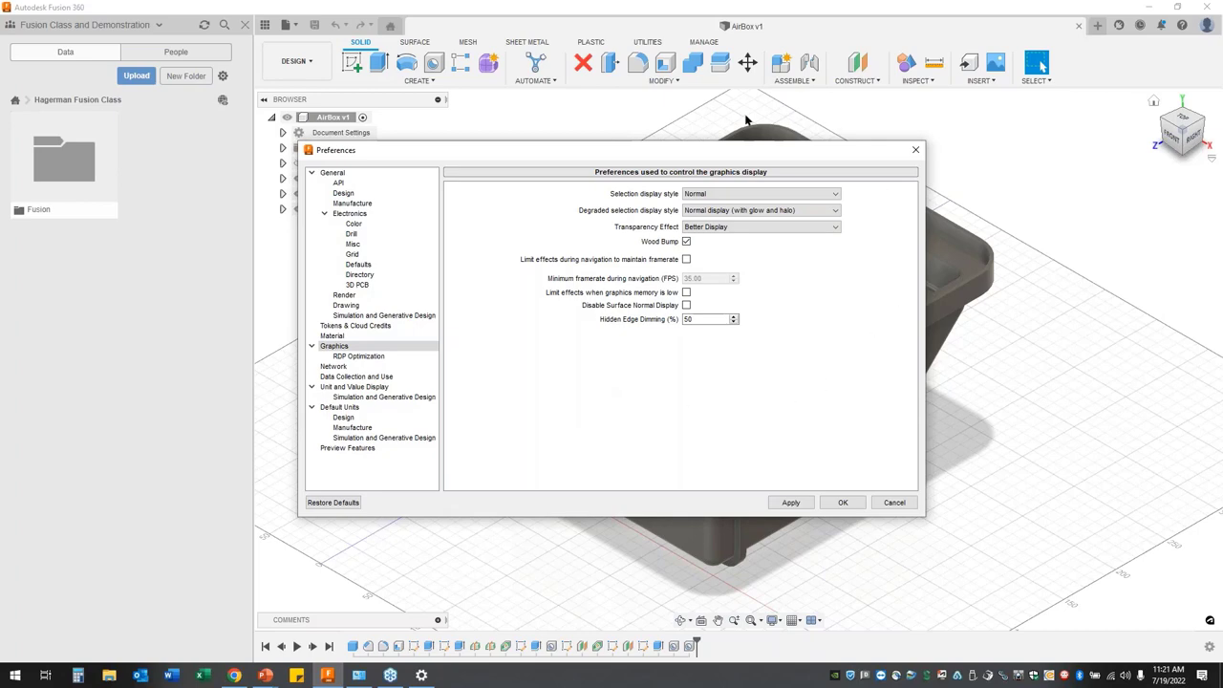
click(786, 193)
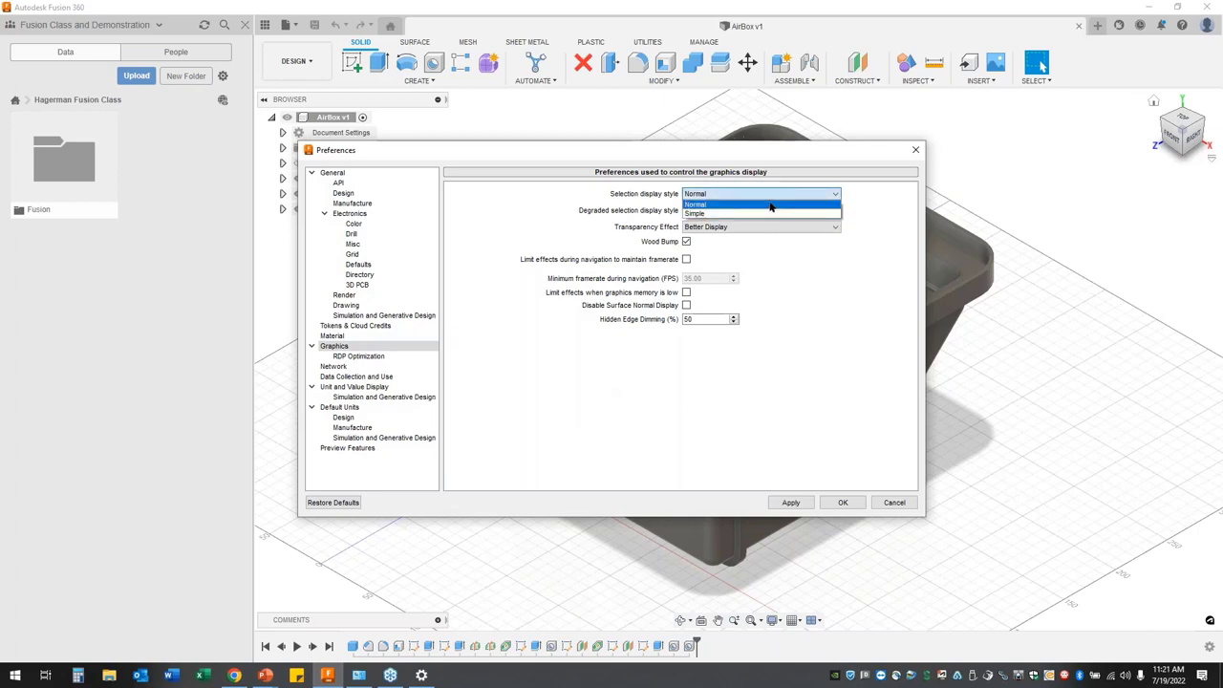
click(792, 303)
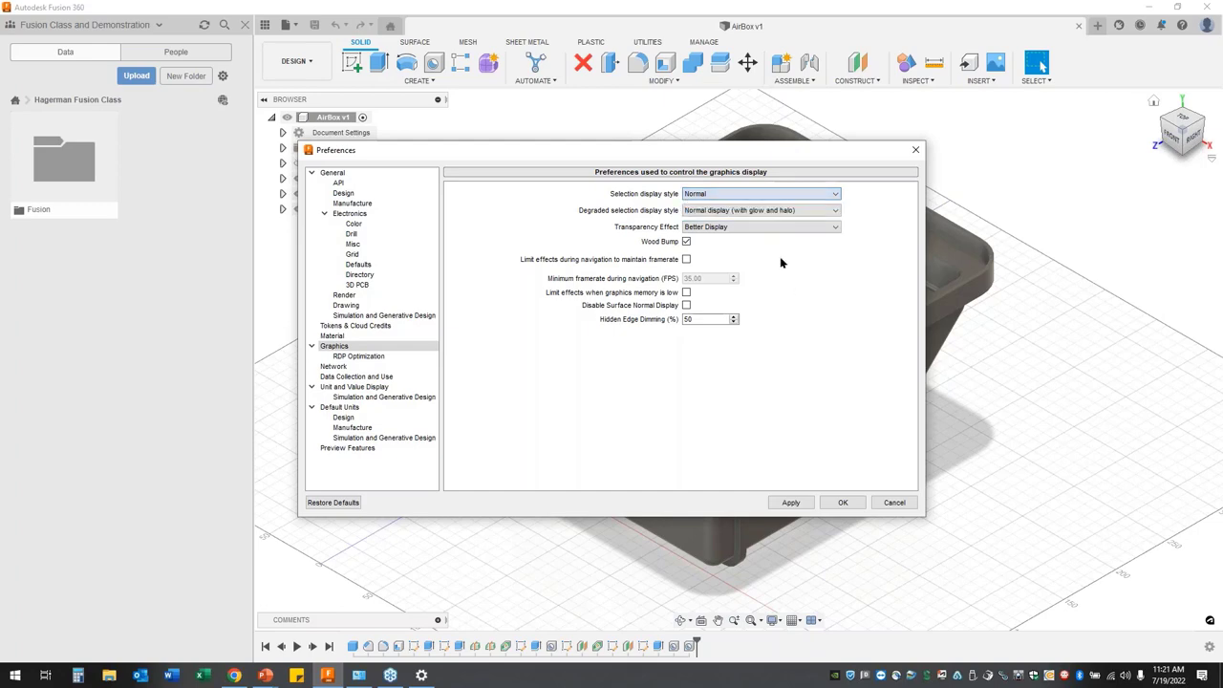
click(743, 210)
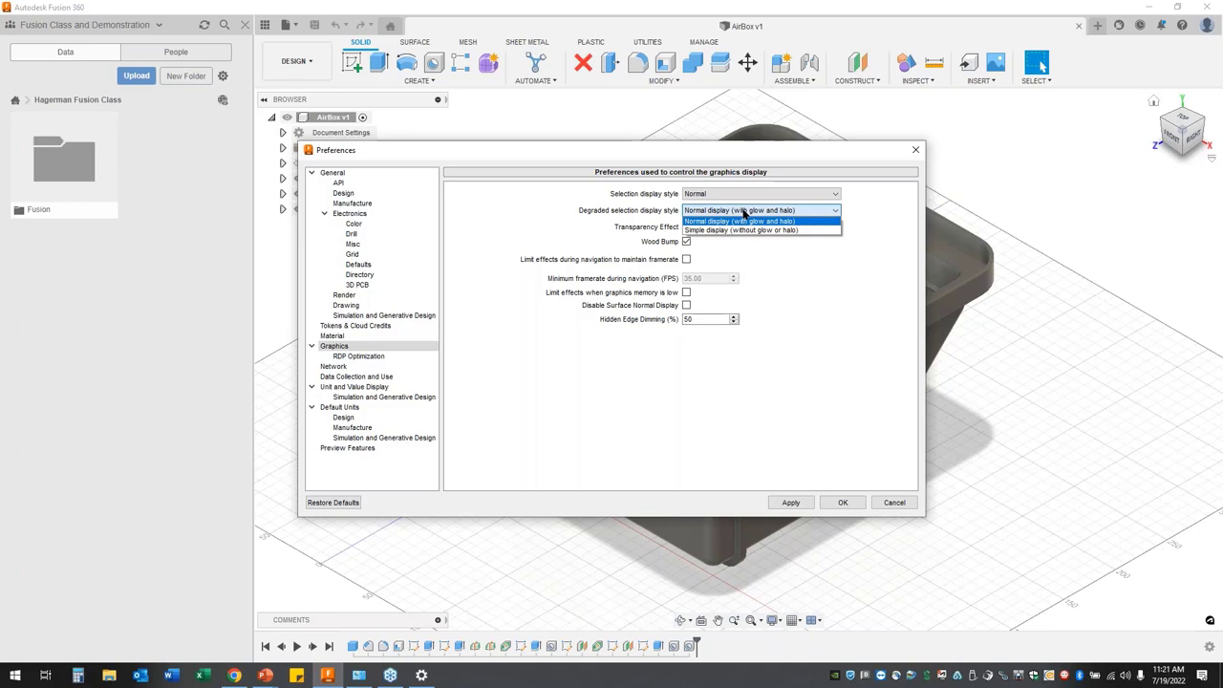
click(810, 286)
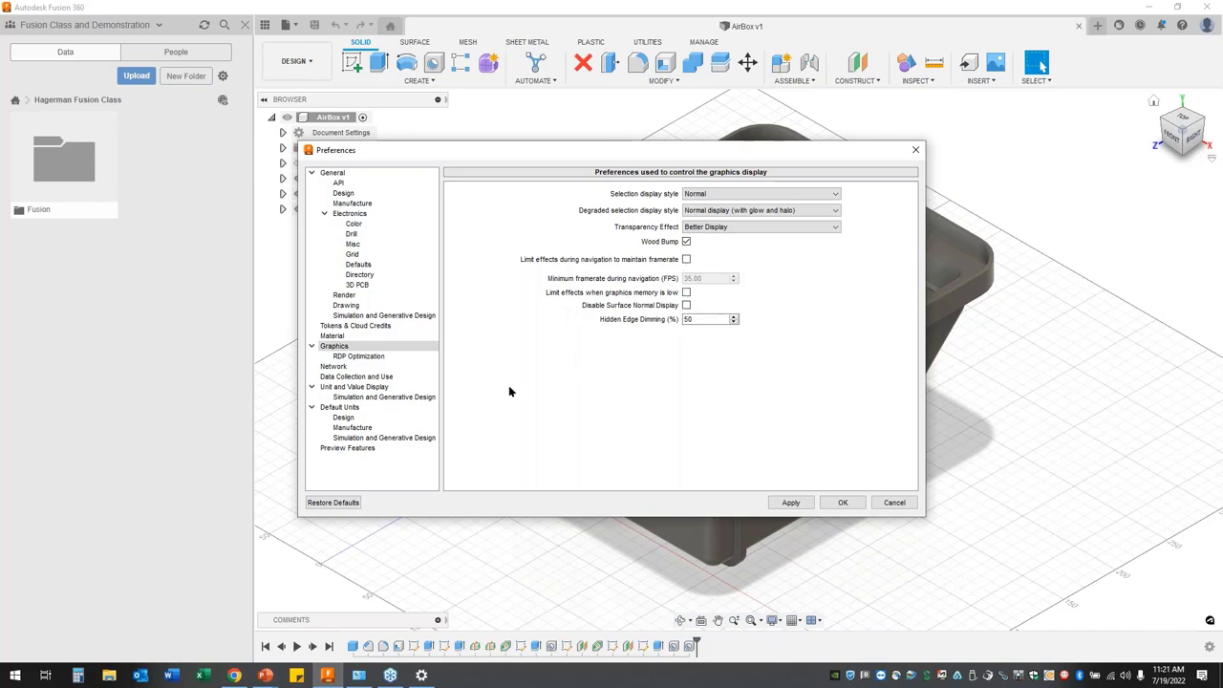
Turn on Remote Desktop Performance Optimization with wireframe during navigation, rendering with only basic material, and advanced render effect disabled
click(360, 356)
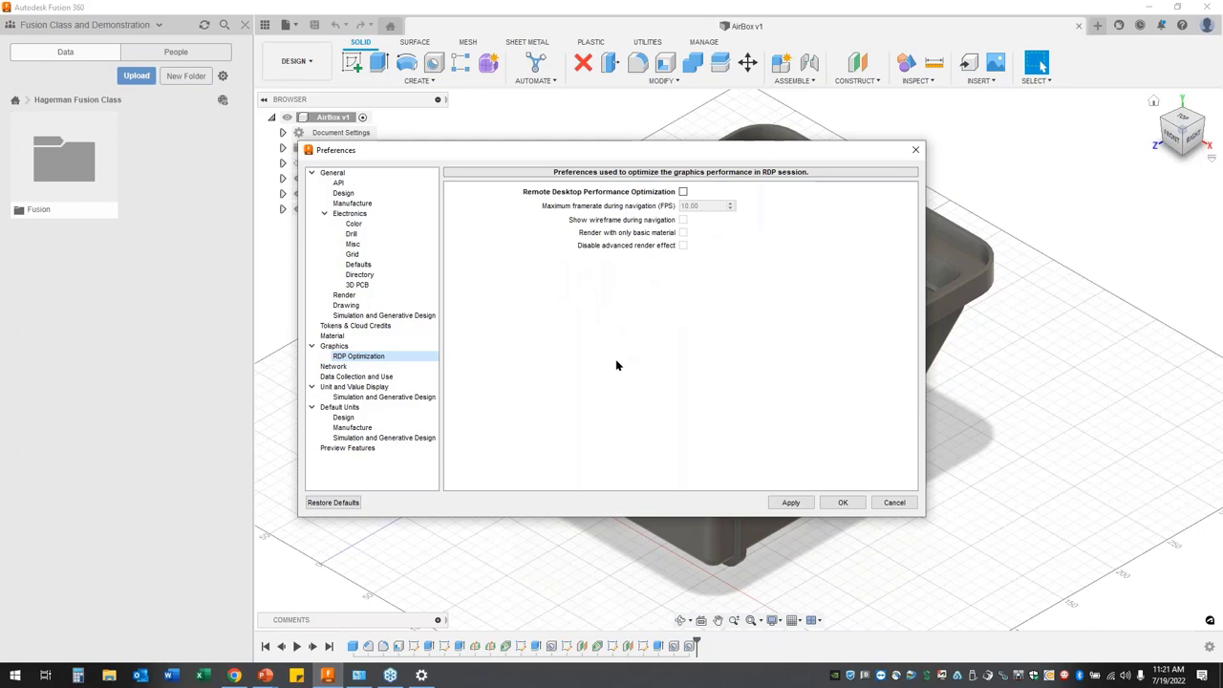
click(683, 192)
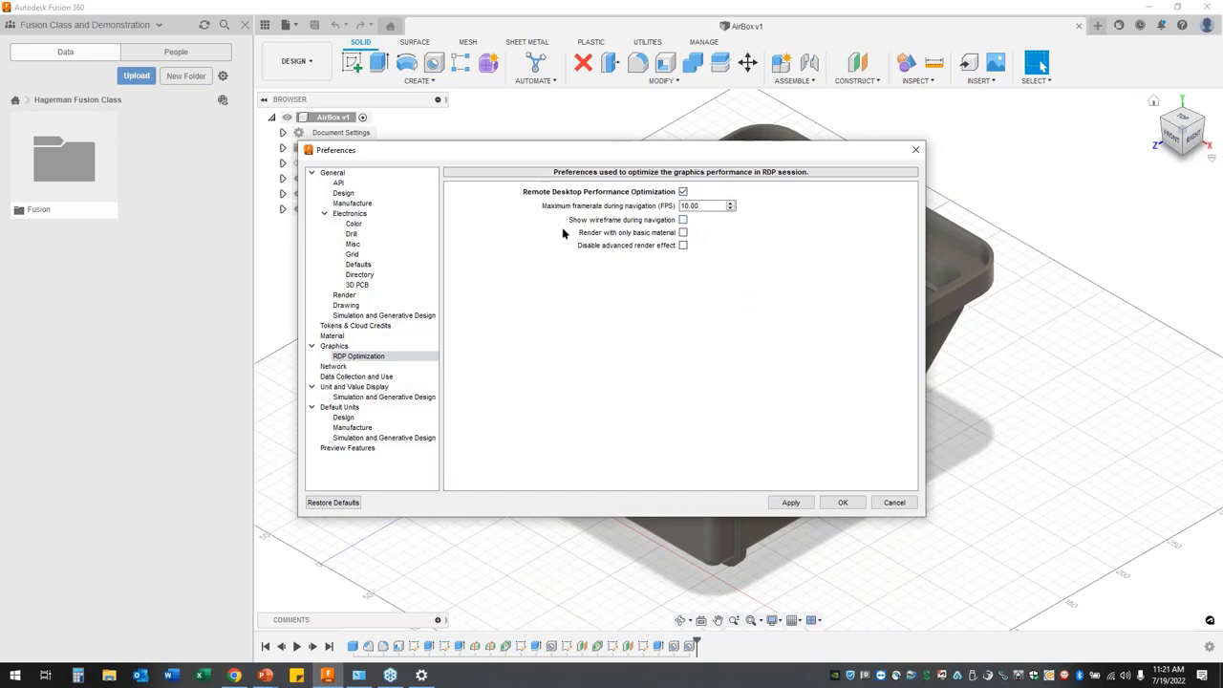
click(683, 219)
click(683, 232)
click(682, 246)
Review the network preferences and the available Windows network proxy settings
click(336, 366)
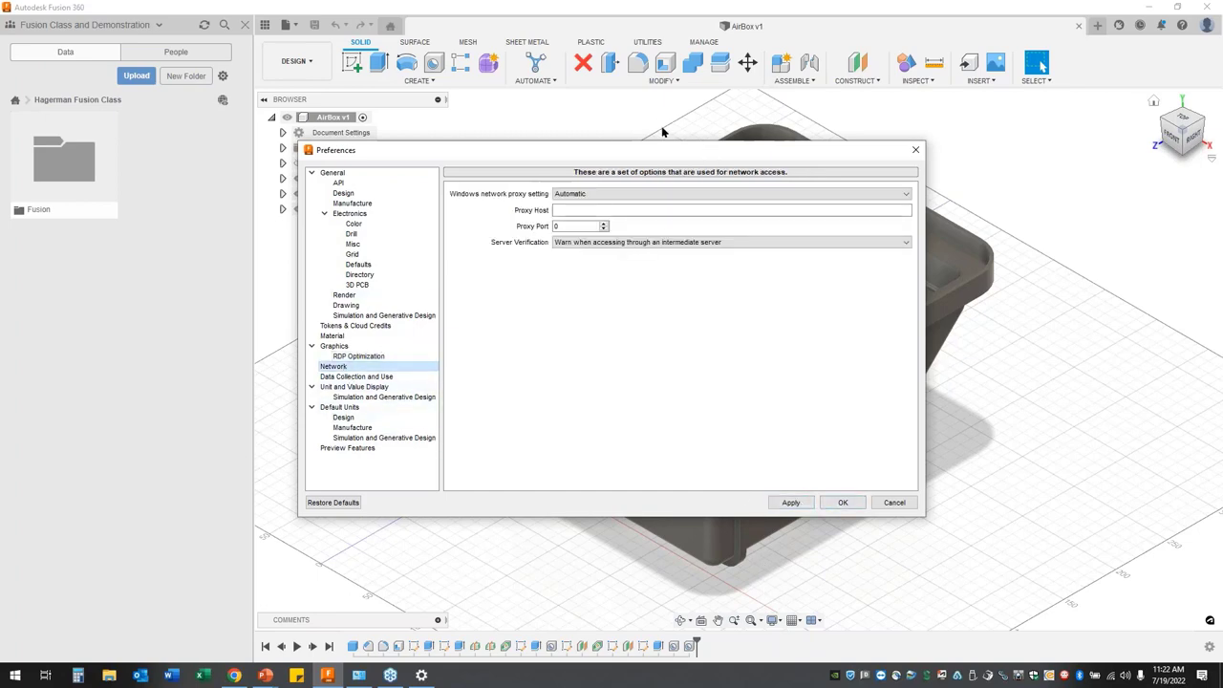
click(654, 194)
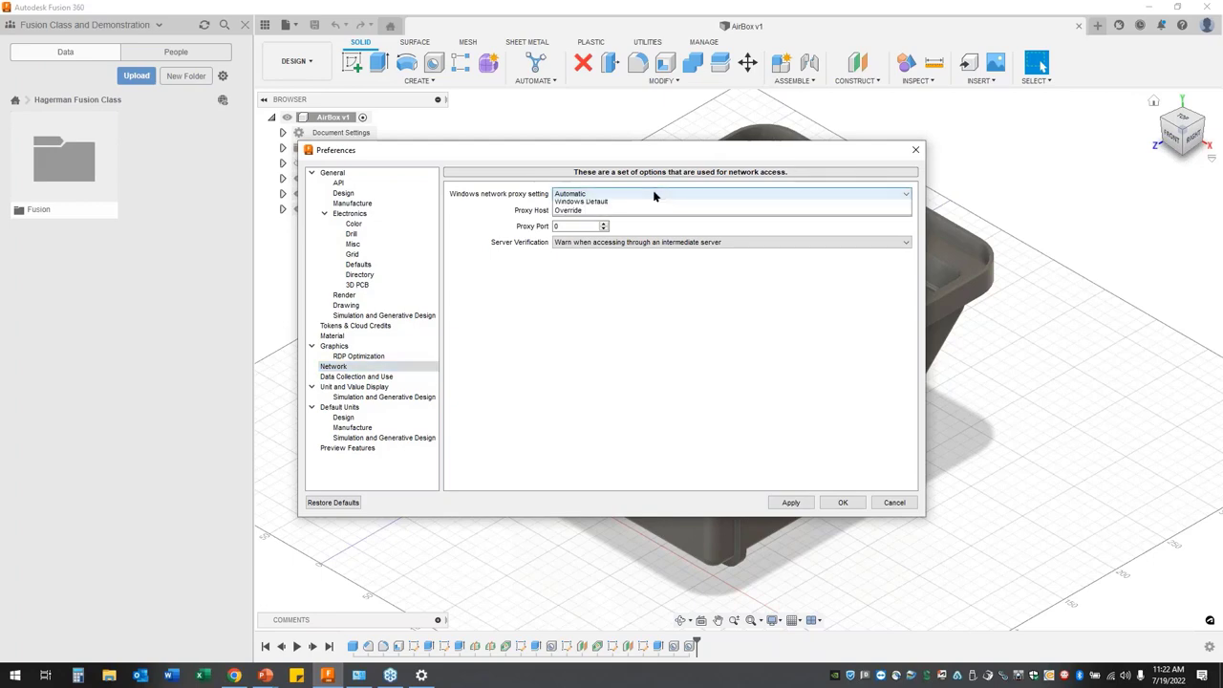
click(628, 341)
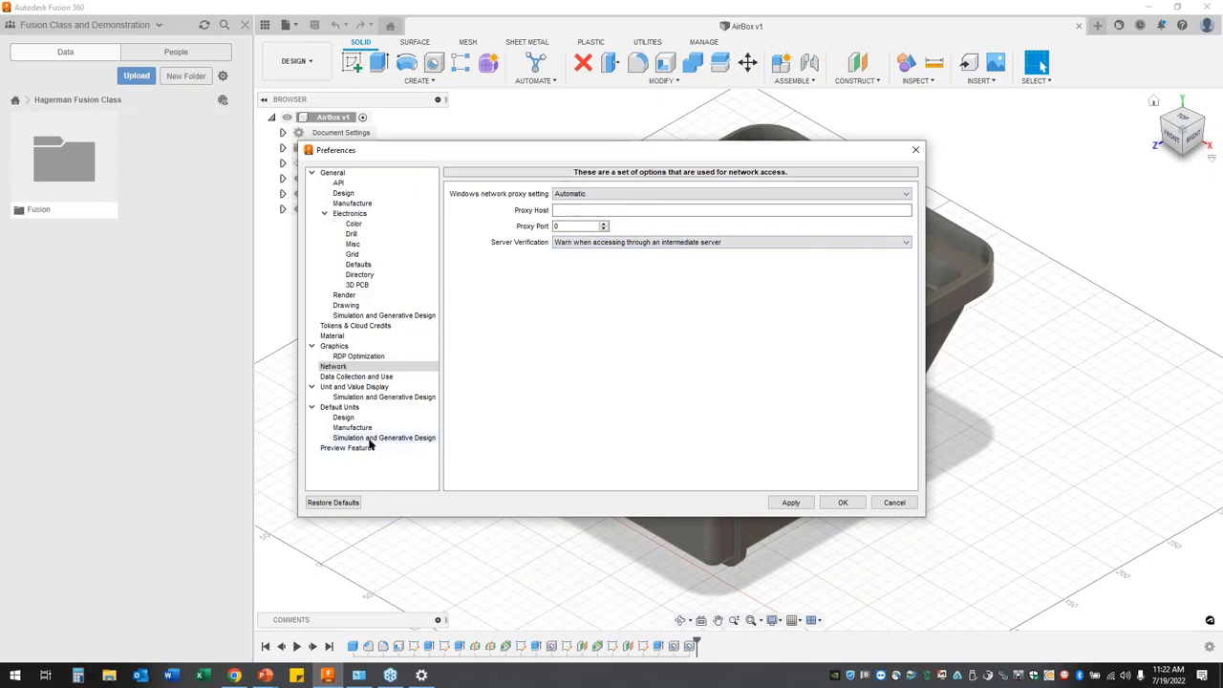
Review the data collection preferences and the unit and value display options, including general precision, foot and inch format, and simulation and generative design values
click(352, 376)
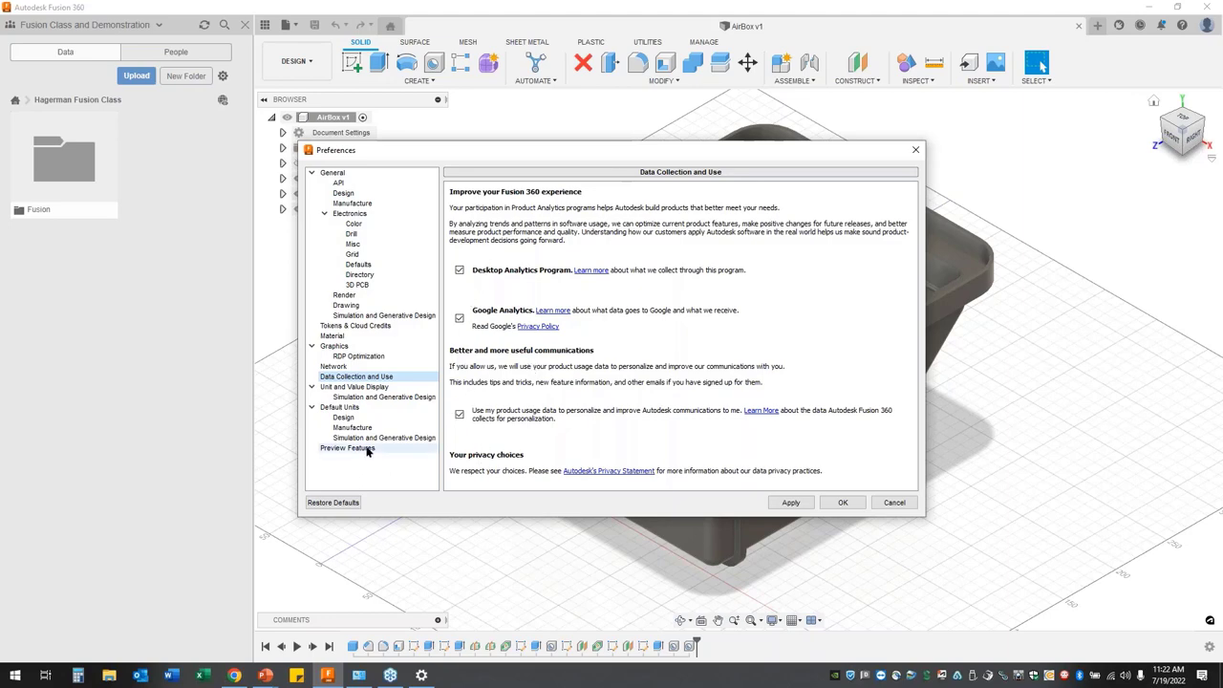
click(338, 388)
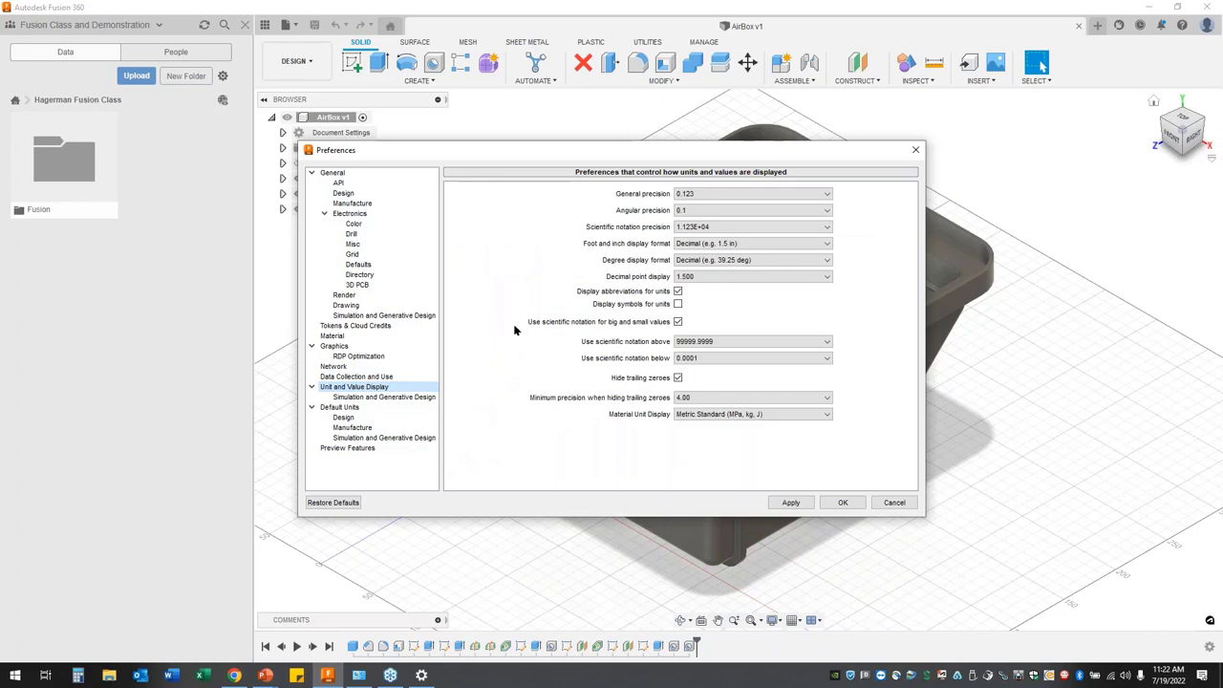
click(821, 194)
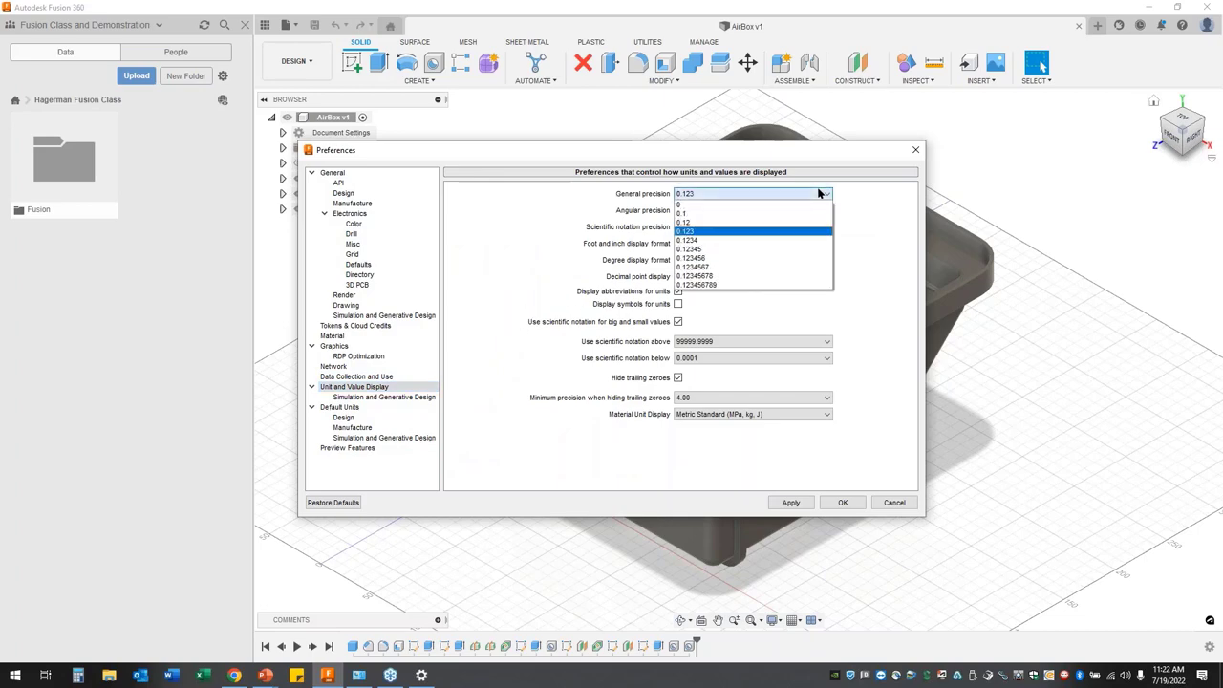
click(871, 196)
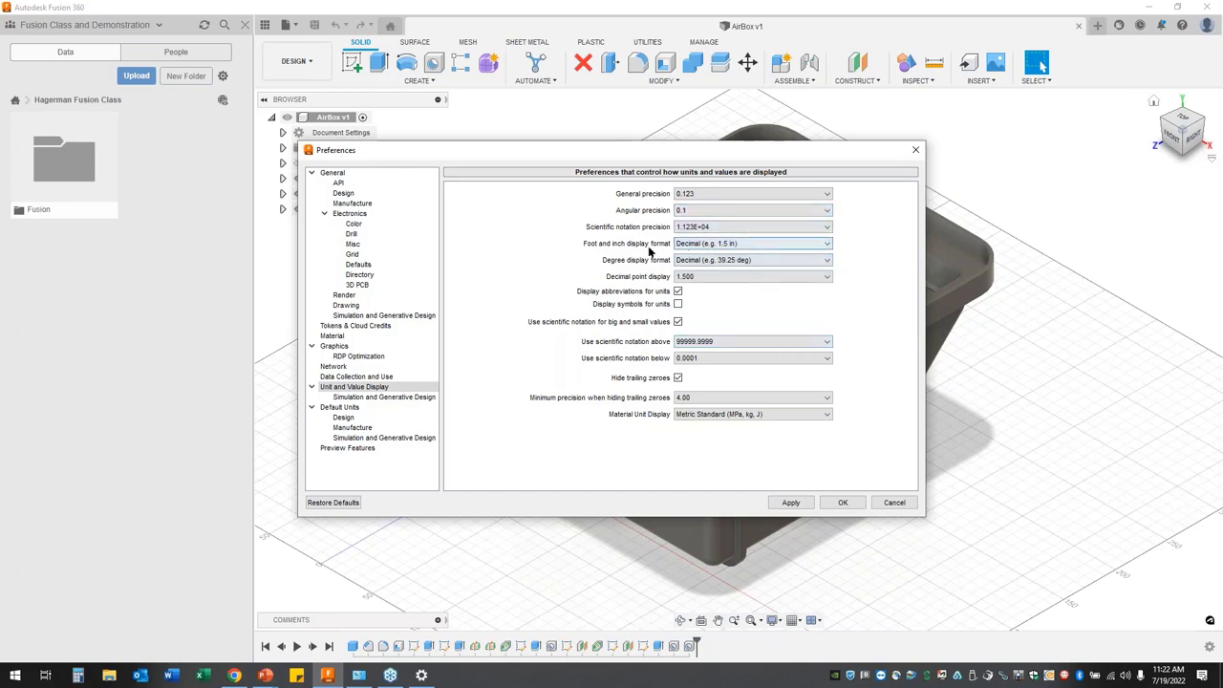
click(771, 245)
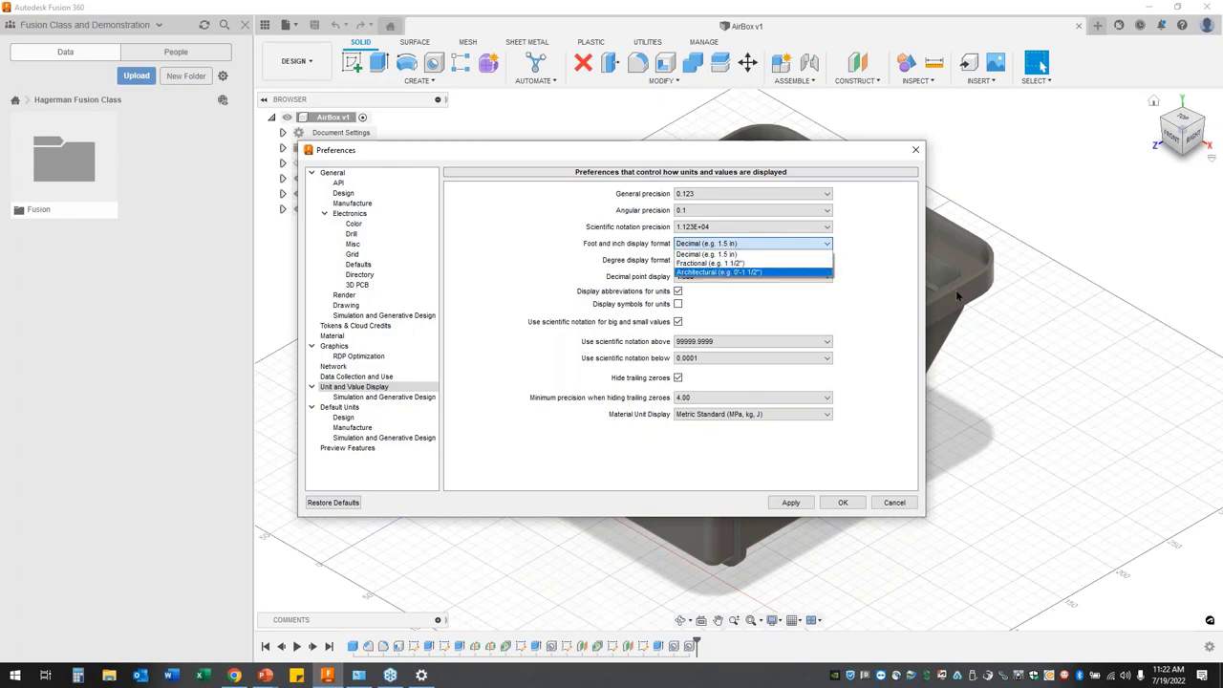
click(909, 302)
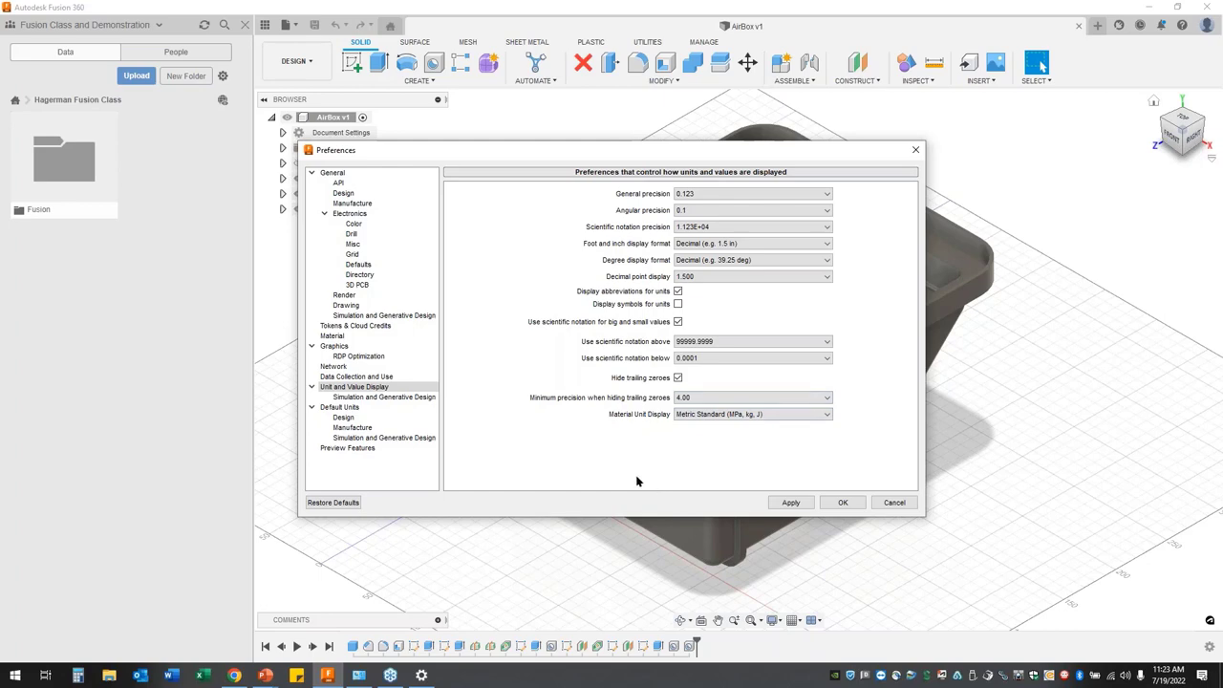
click(413, 397)
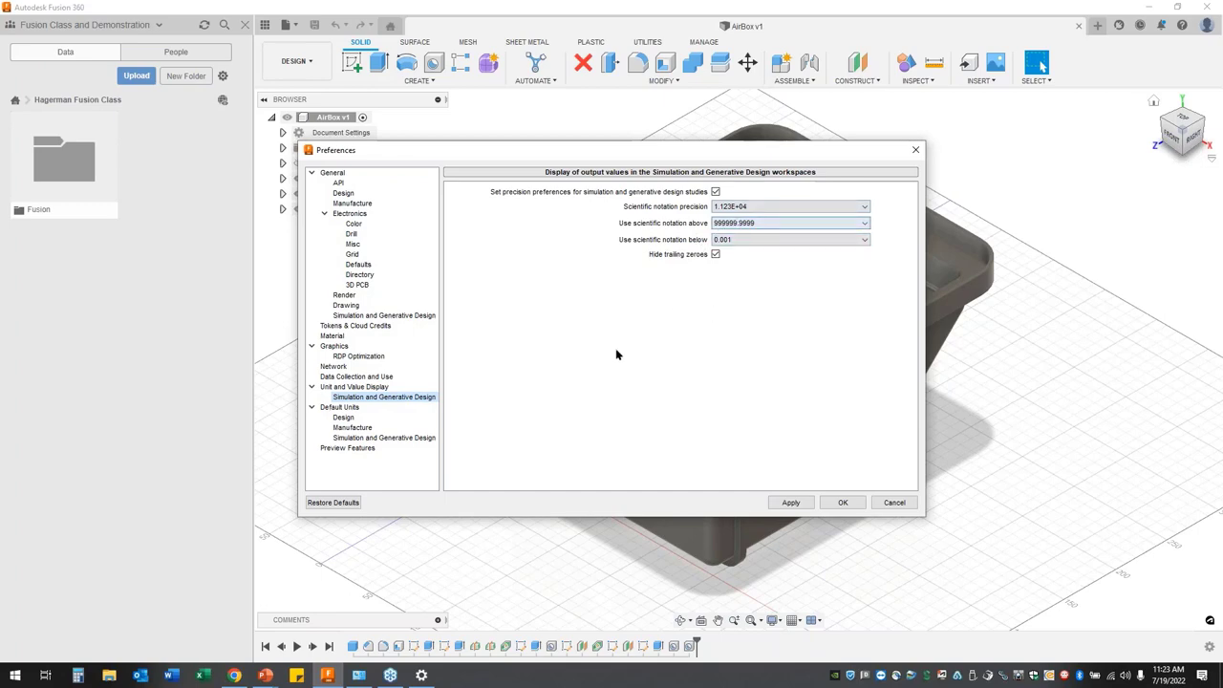
click(343, 386)
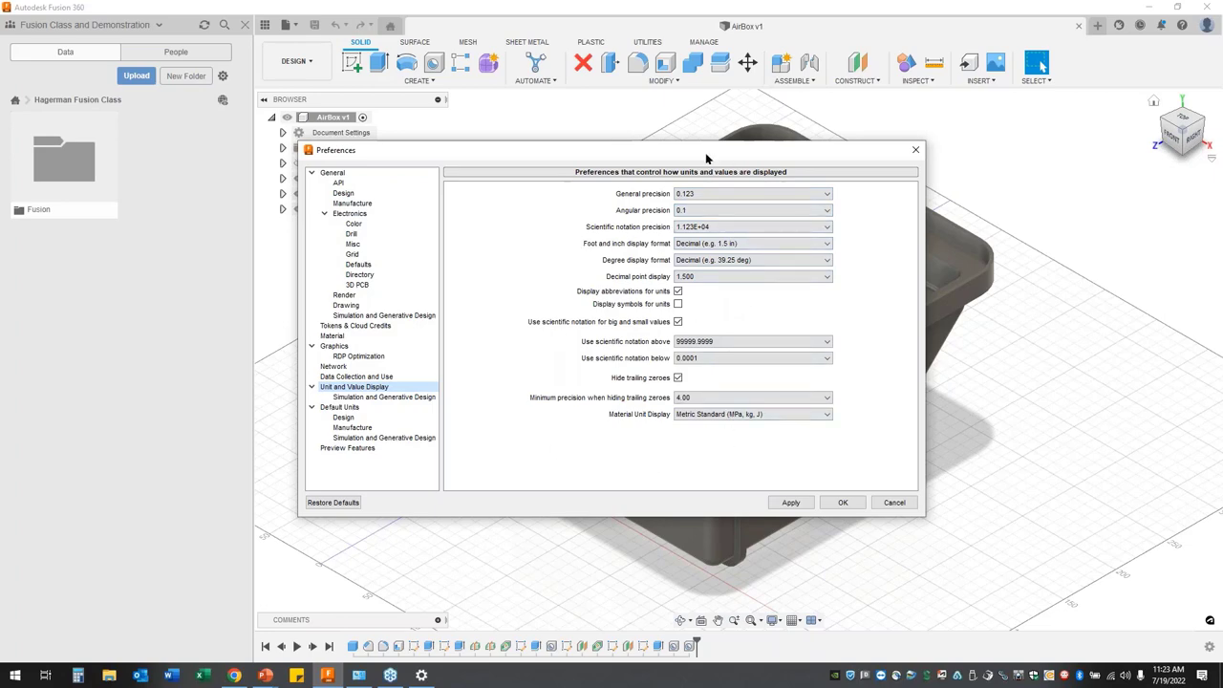
Review the default unit preferences for new designs, Manufacture documents, and simulation and generative design studies
click(340, 409)
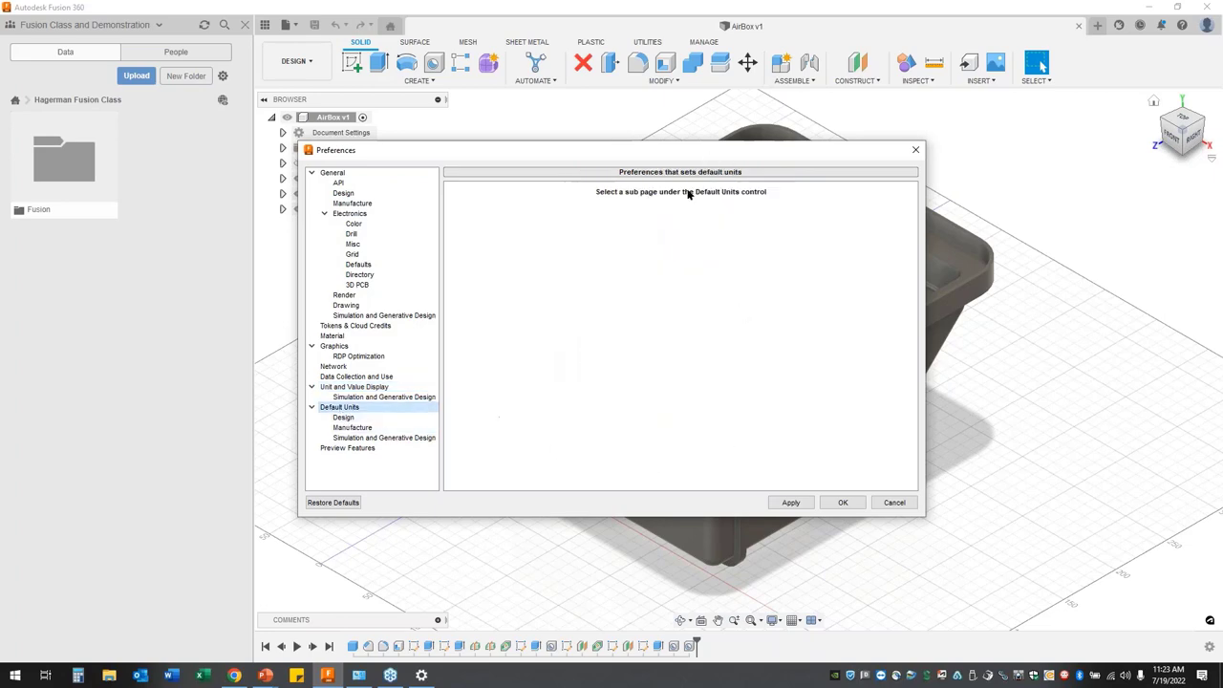
click(338, 420)
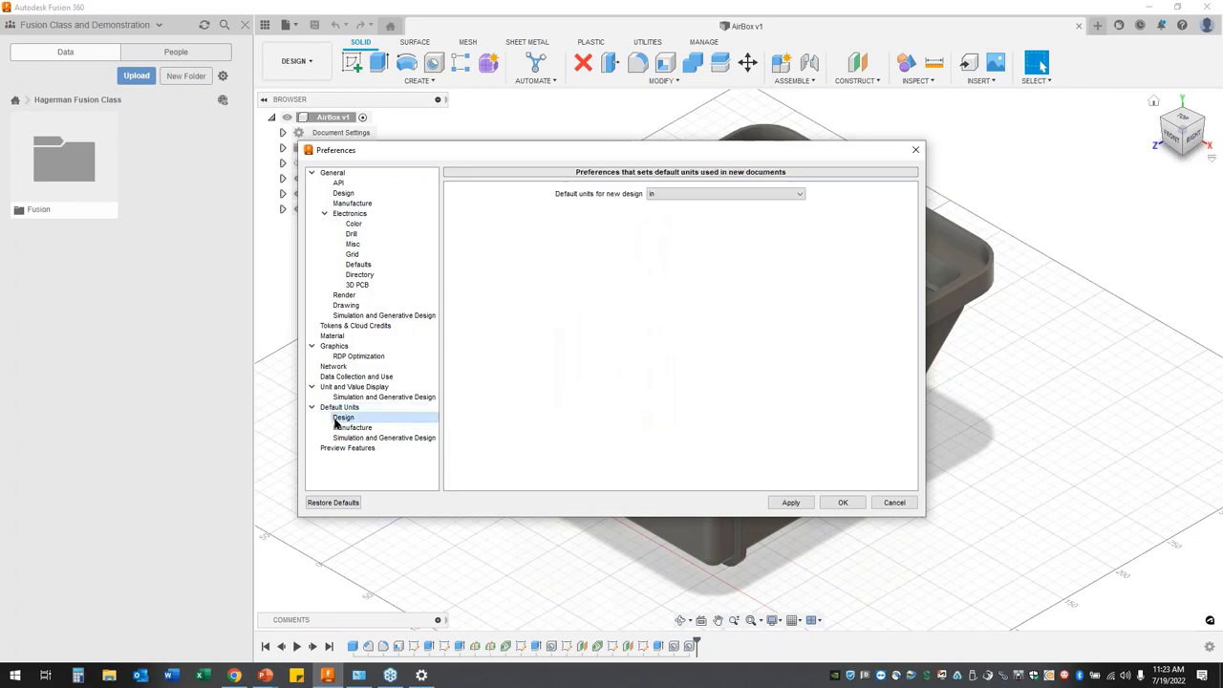
click(717, 194)
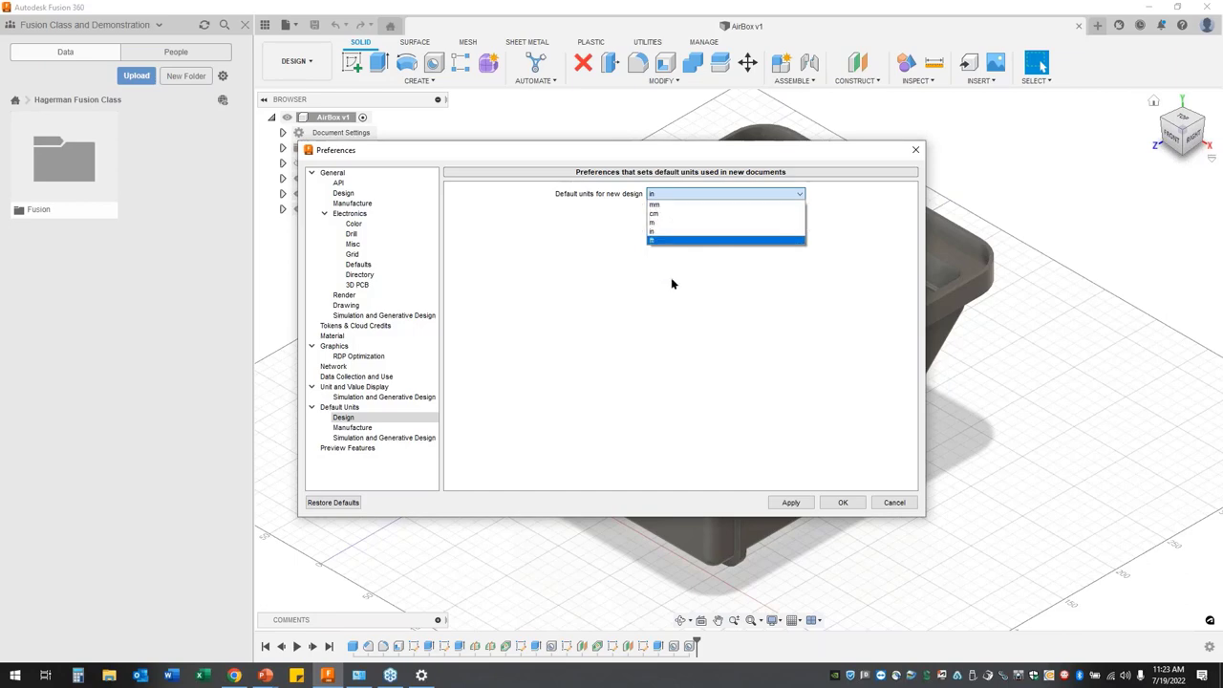
click(671, 326)
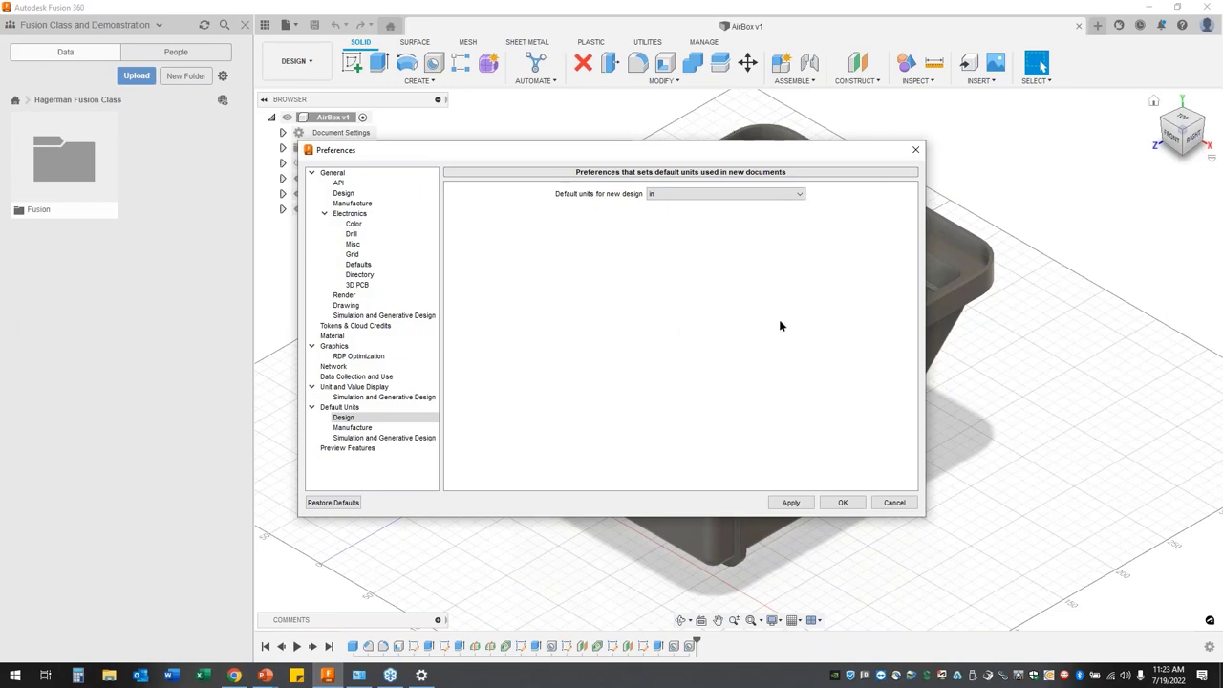
click(352, 428)
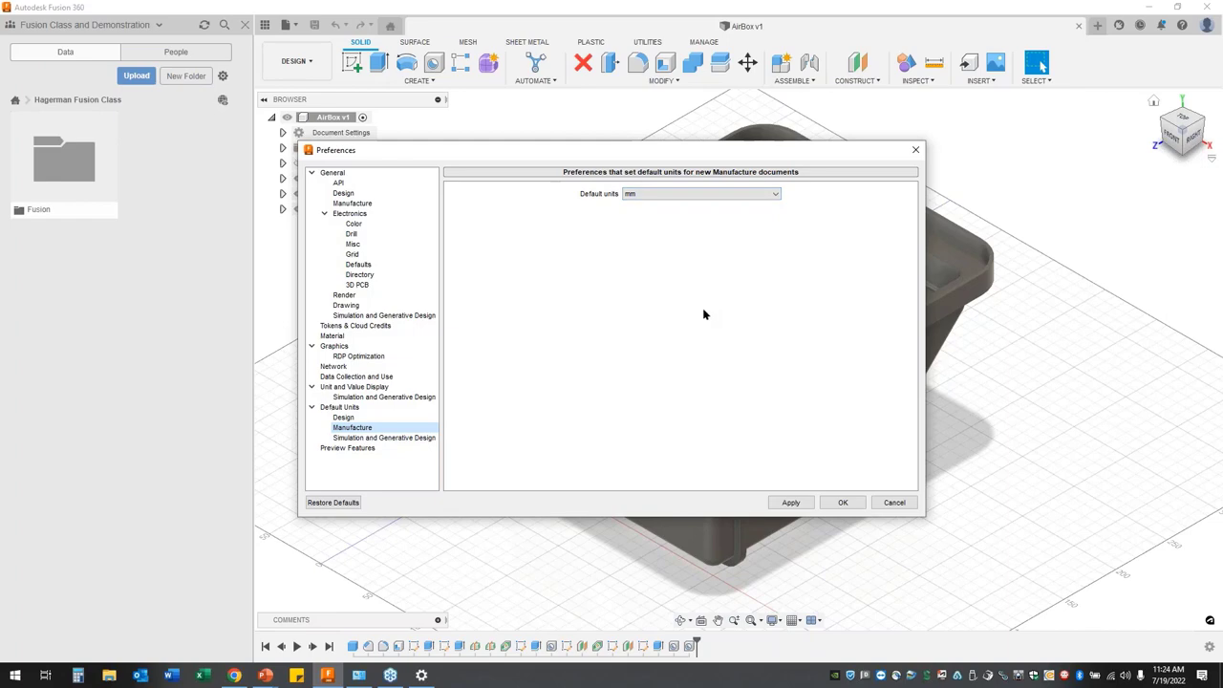
click(772, 196)
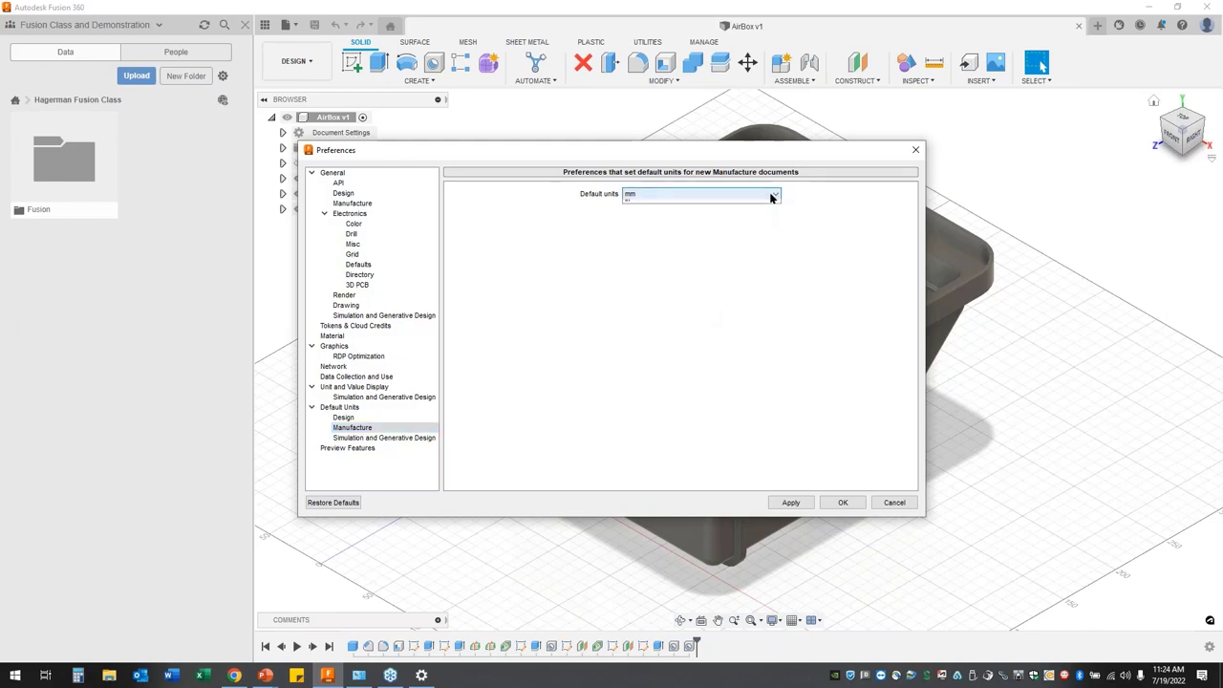
click(679, 264)
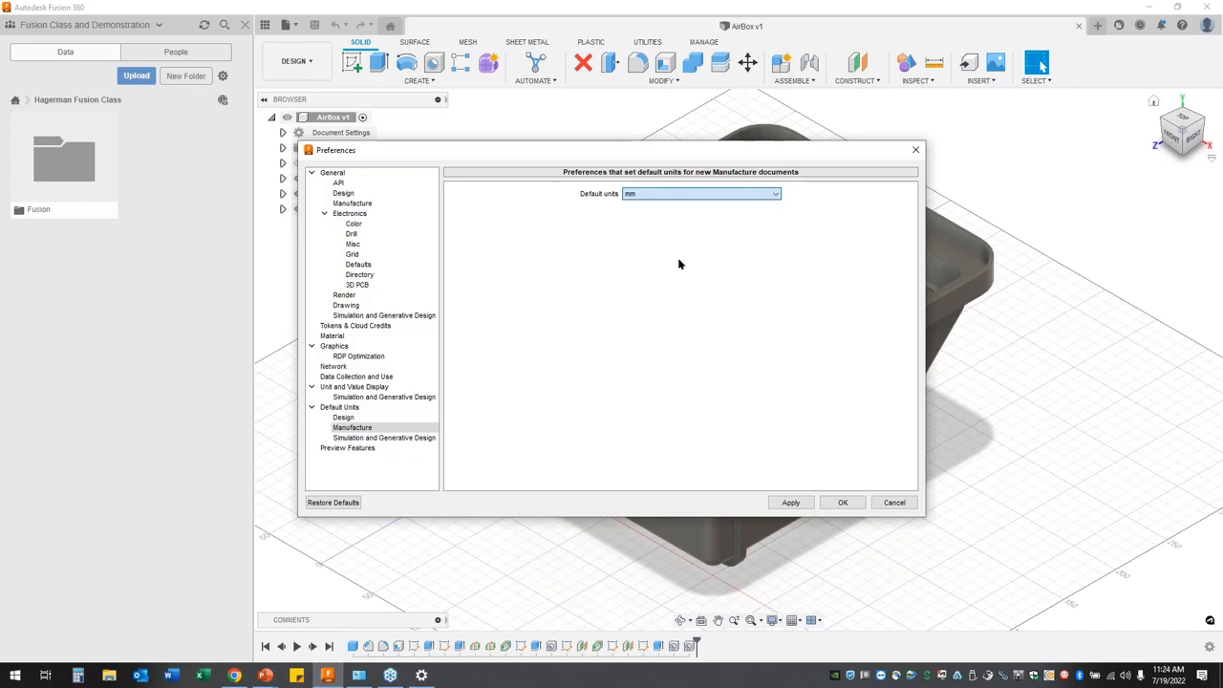
click(384, 439)
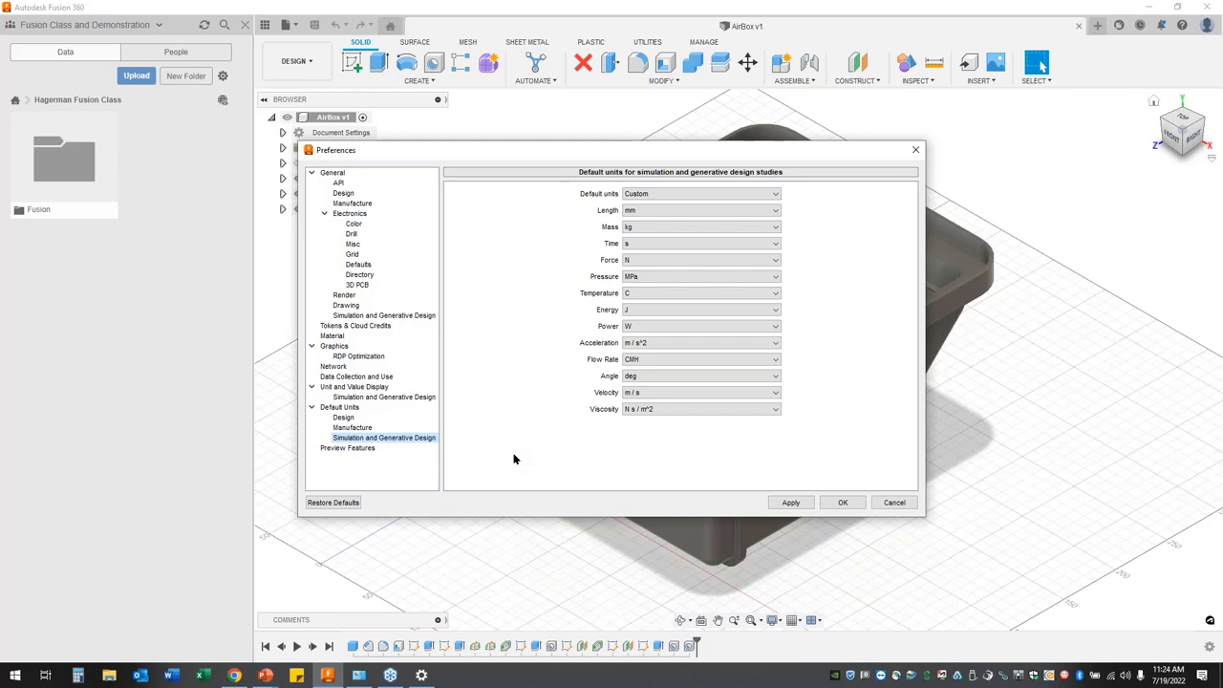
Examine the available preview features for Design, General, Generative Design, Manufacture and Simulation in the preferences
click(366, 451)
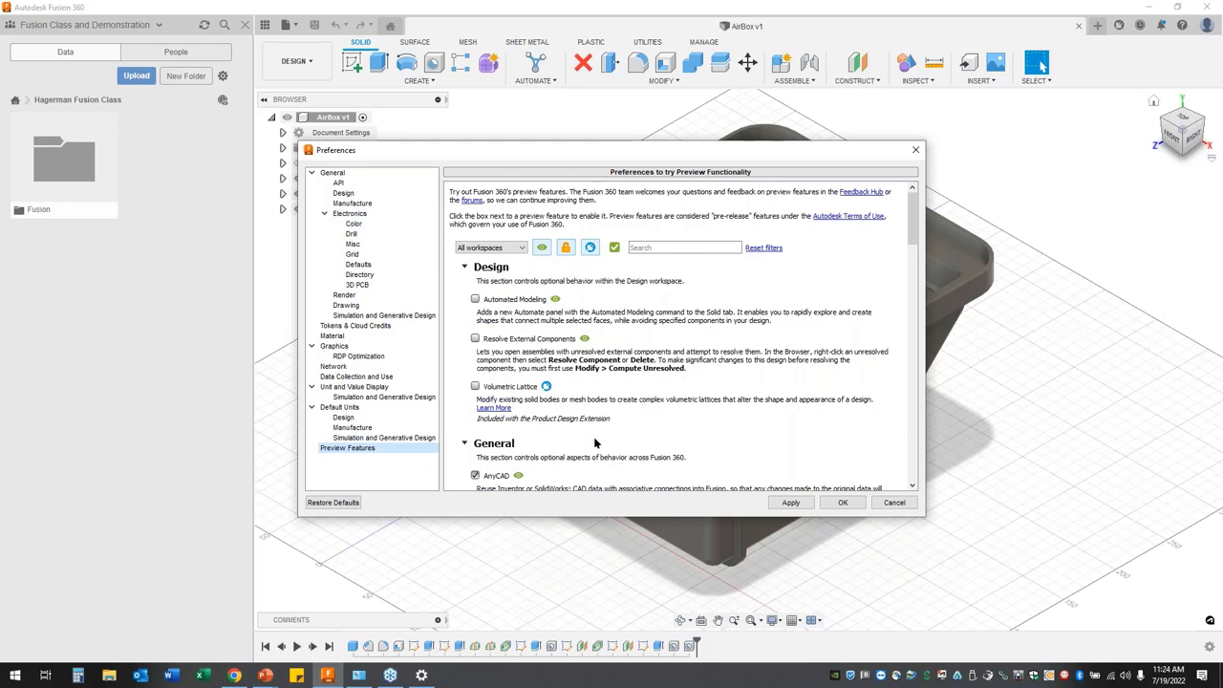
scroll(659, 425, down, 1)
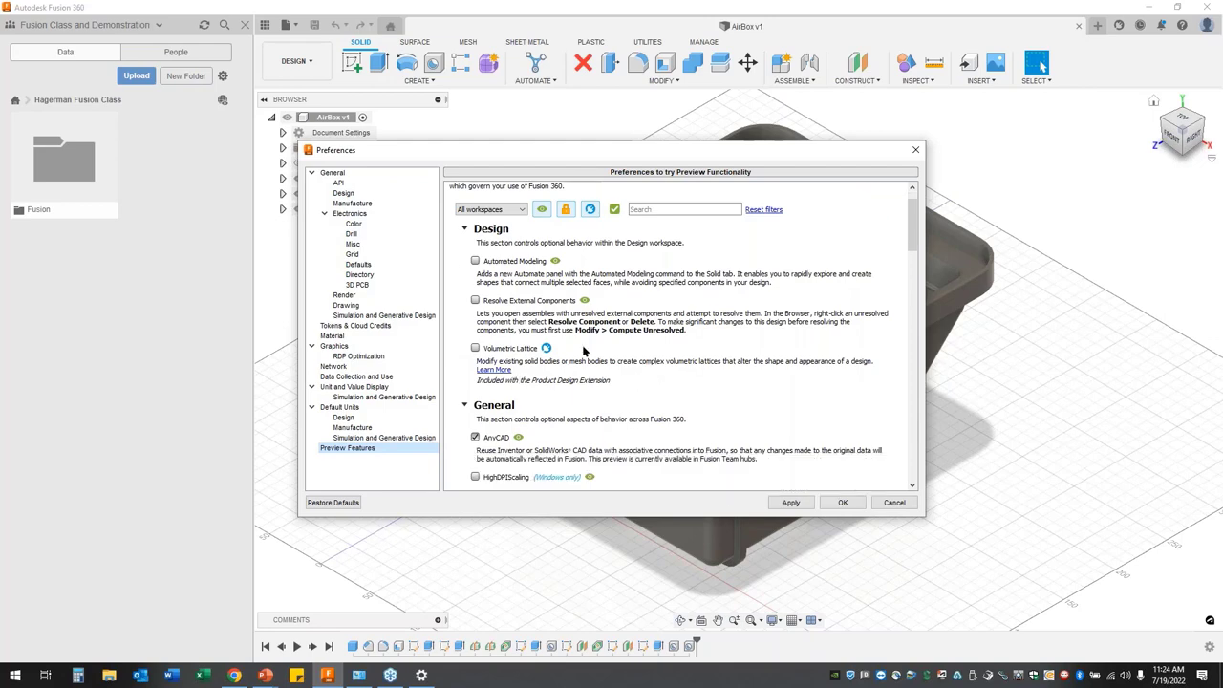
scroll(699, 351, down, 5)
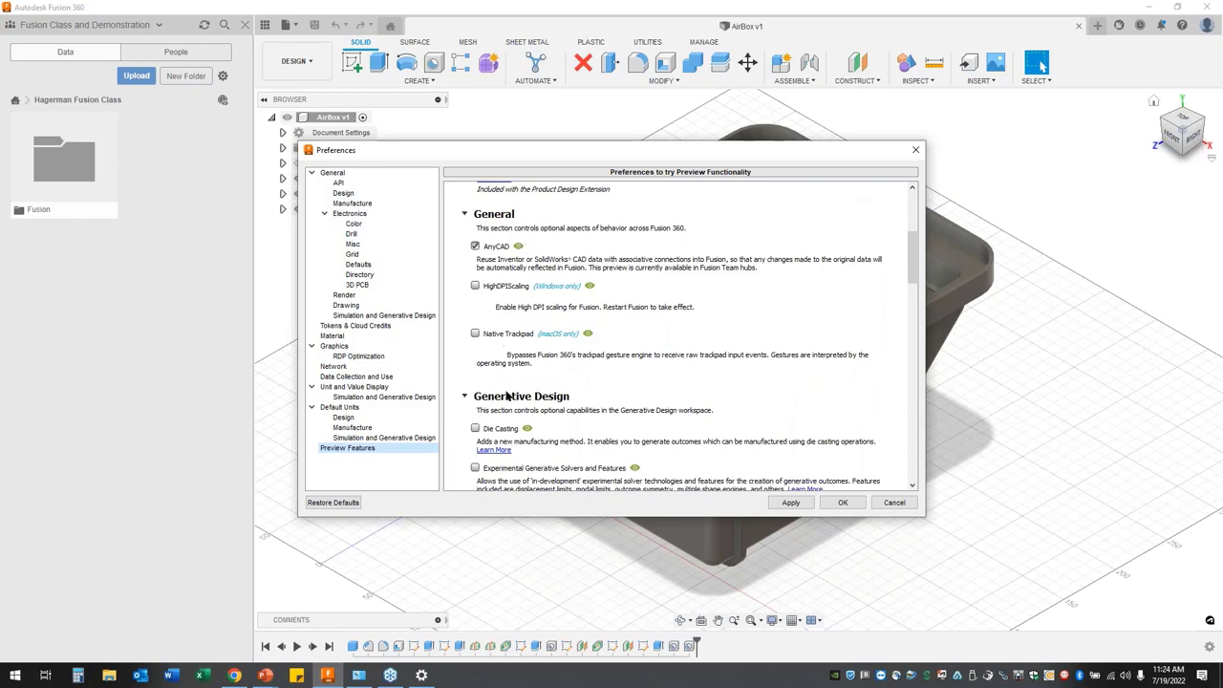
scroll(535, 363, down, 5)
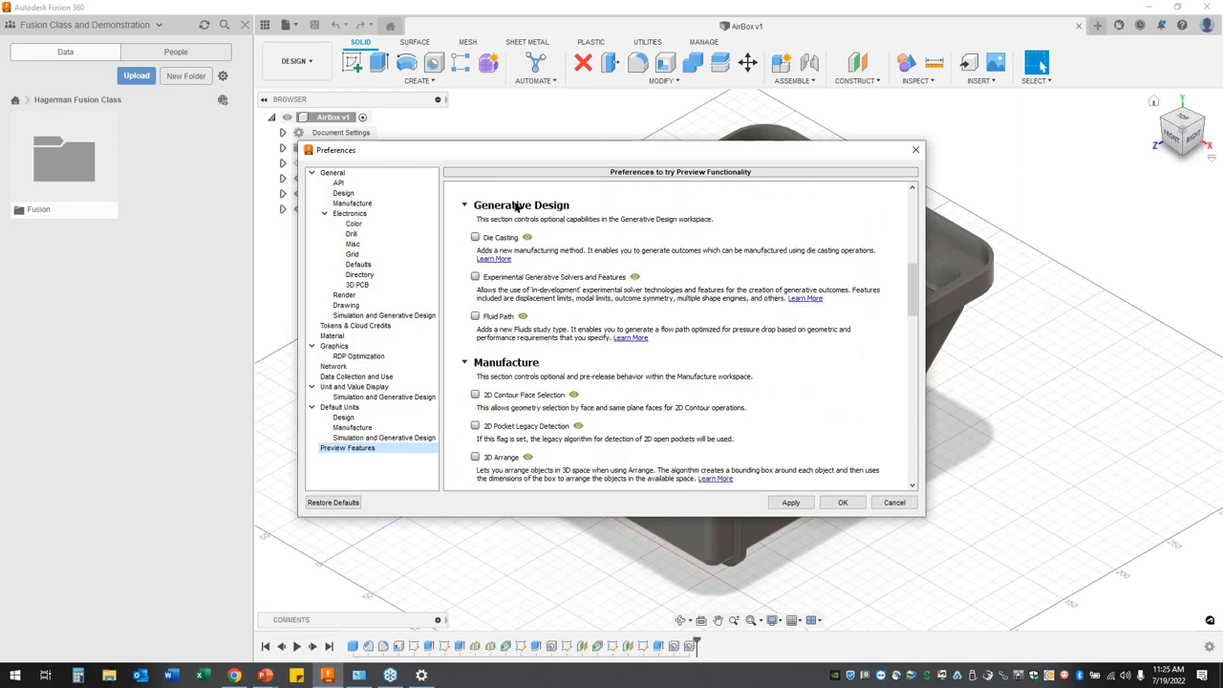
scroll(563, 393, down, 5)
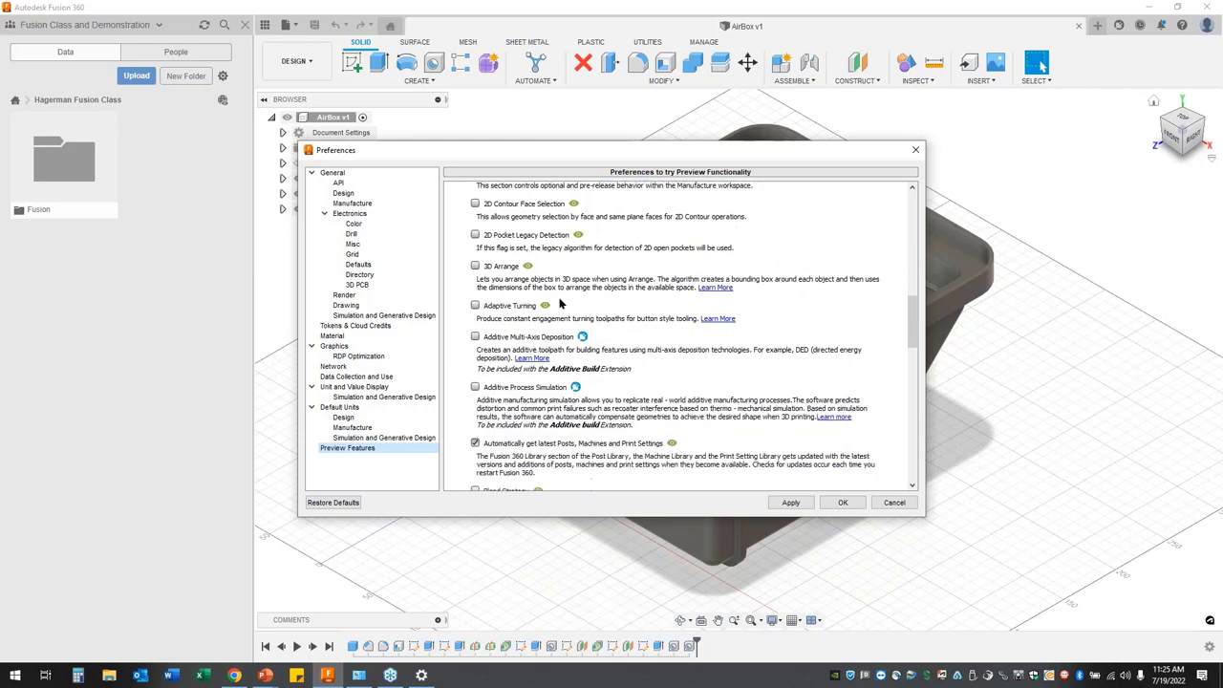
scroll(561, 303, down, 8)
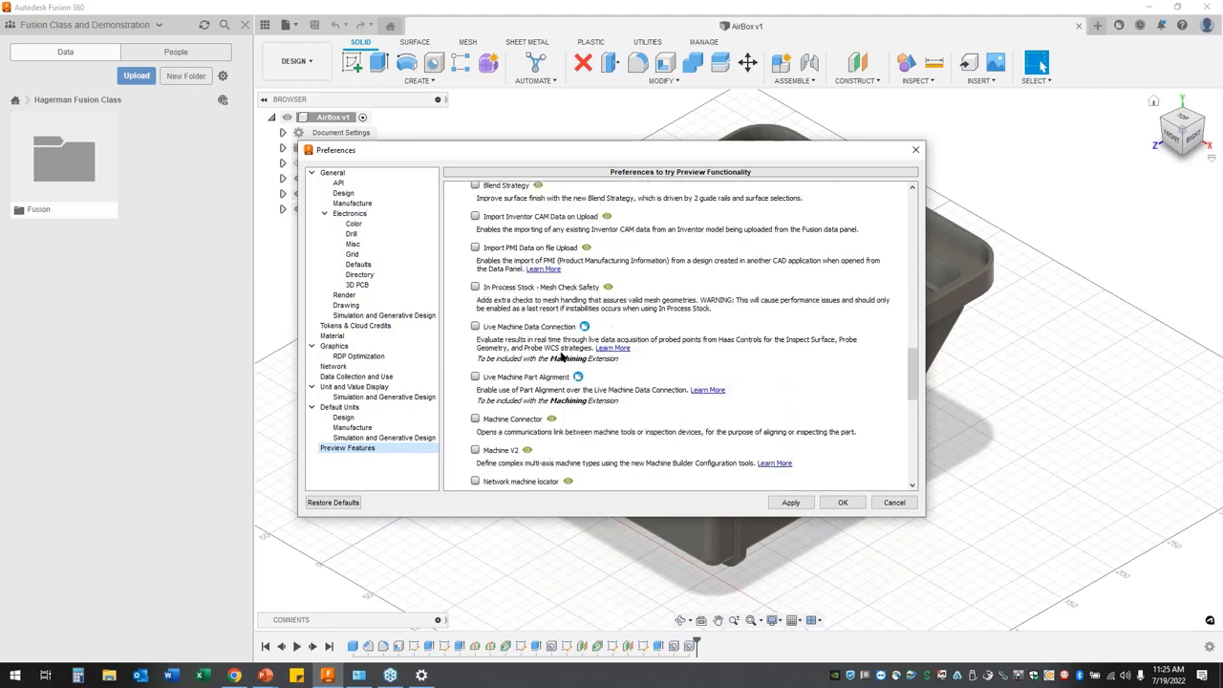
scroll(561, 358, down, 3)
scroll(554, 426, down, 2)
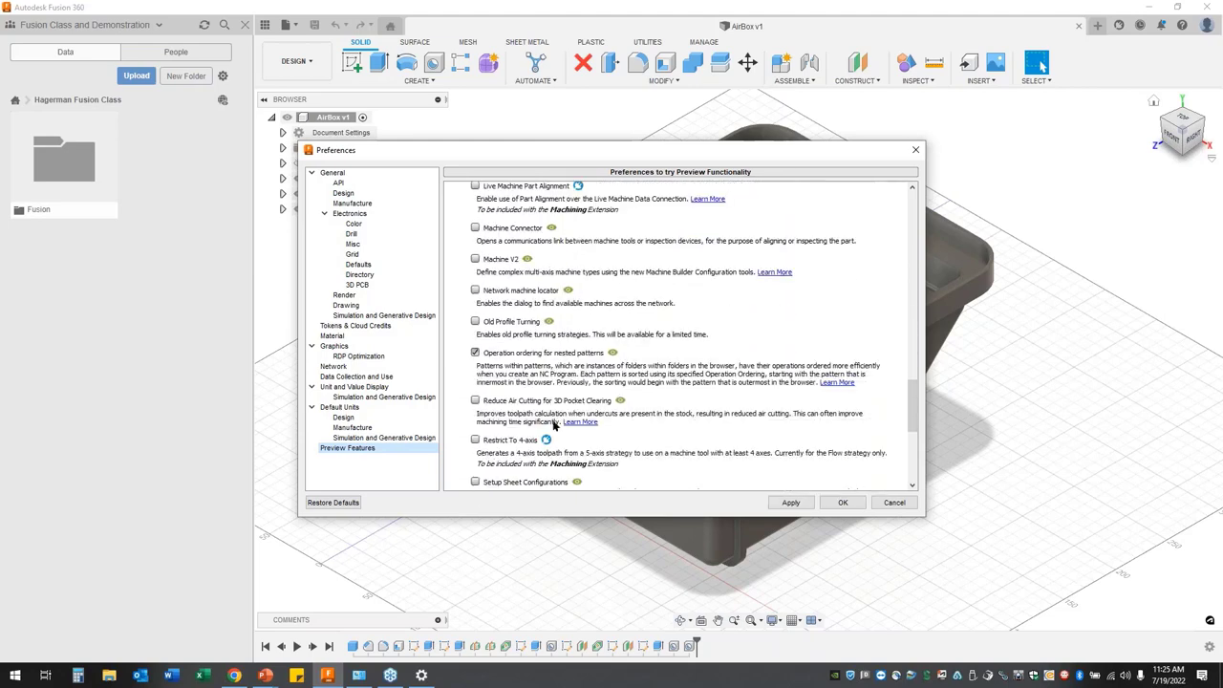
scroll(541, 382, down, 6)
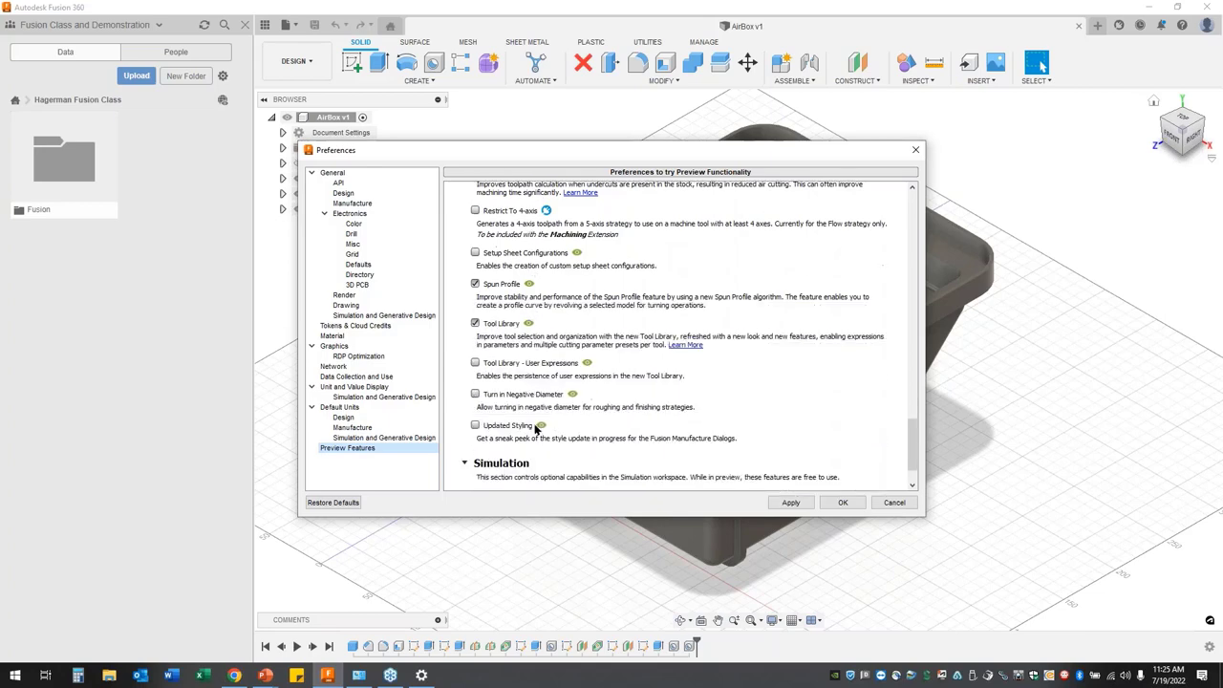
scroll(536, 429, down, 2)
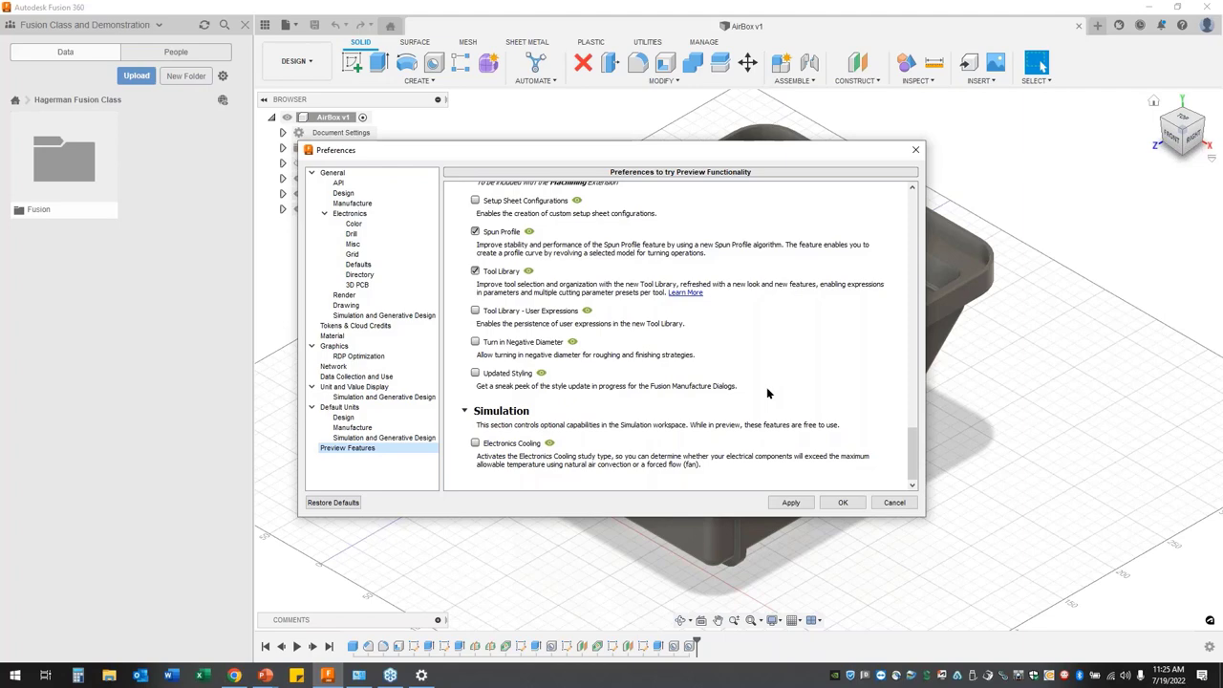
scroll(766, 382, up, 10)
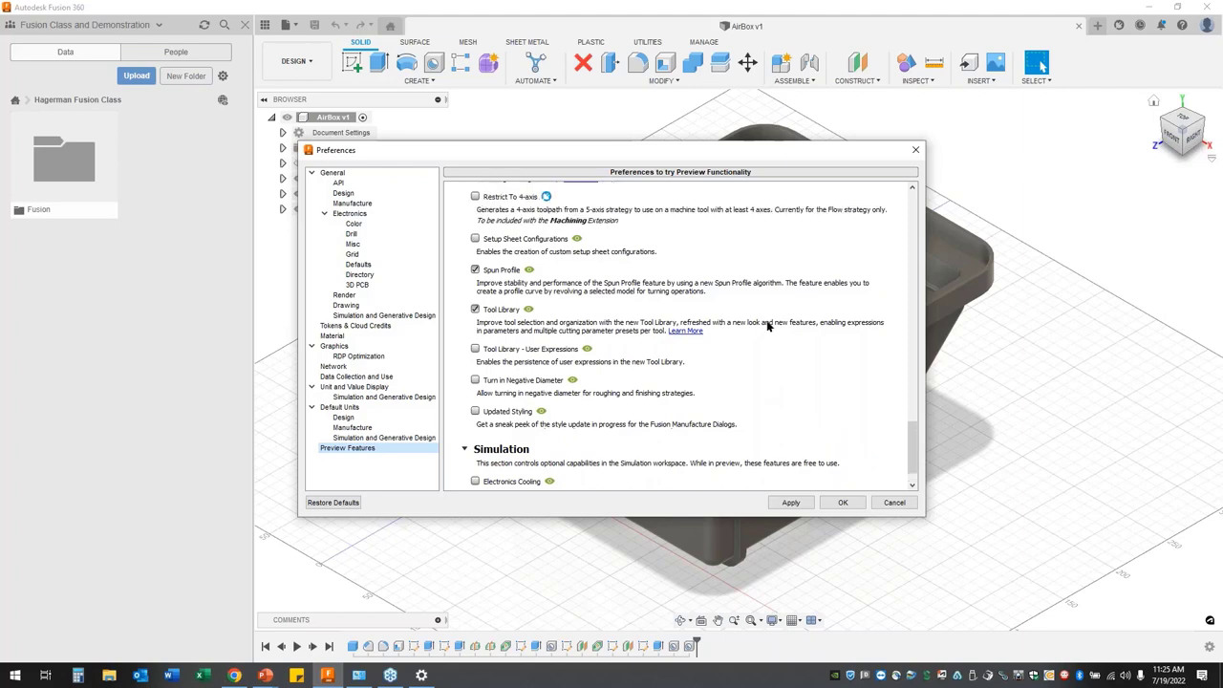
scroll(776, 341, up, 10)
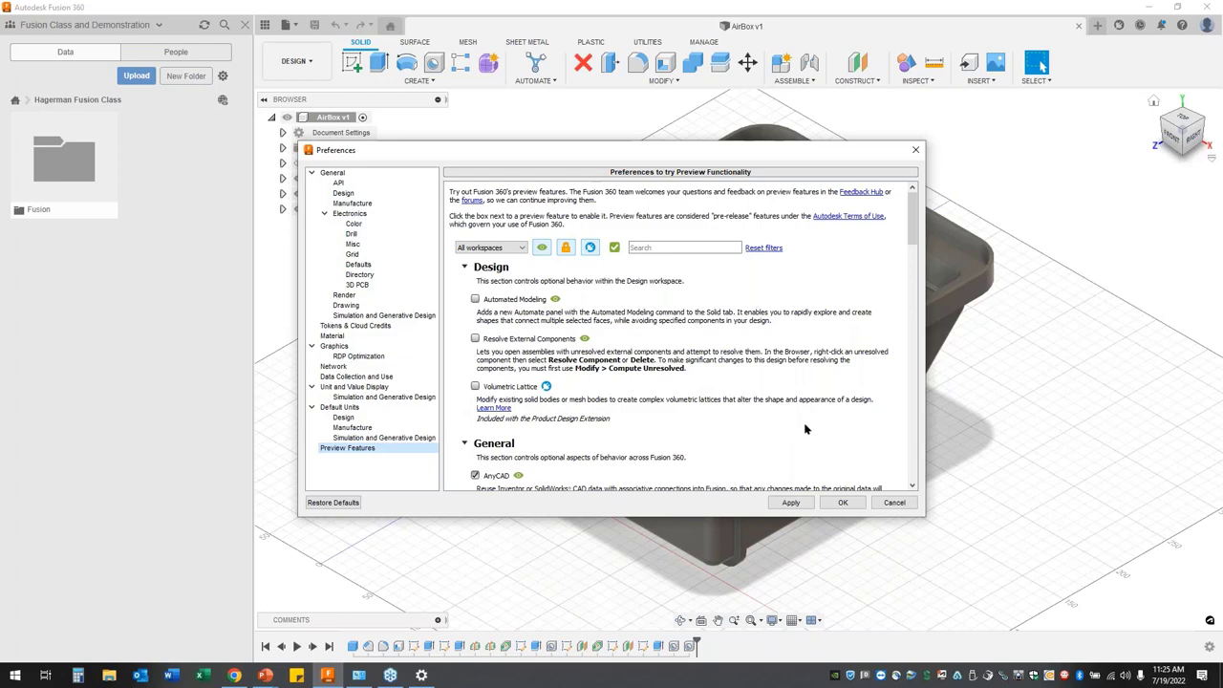
Accept the preference changes and postpone the restart required for the graphics driver option
click(843, 505)
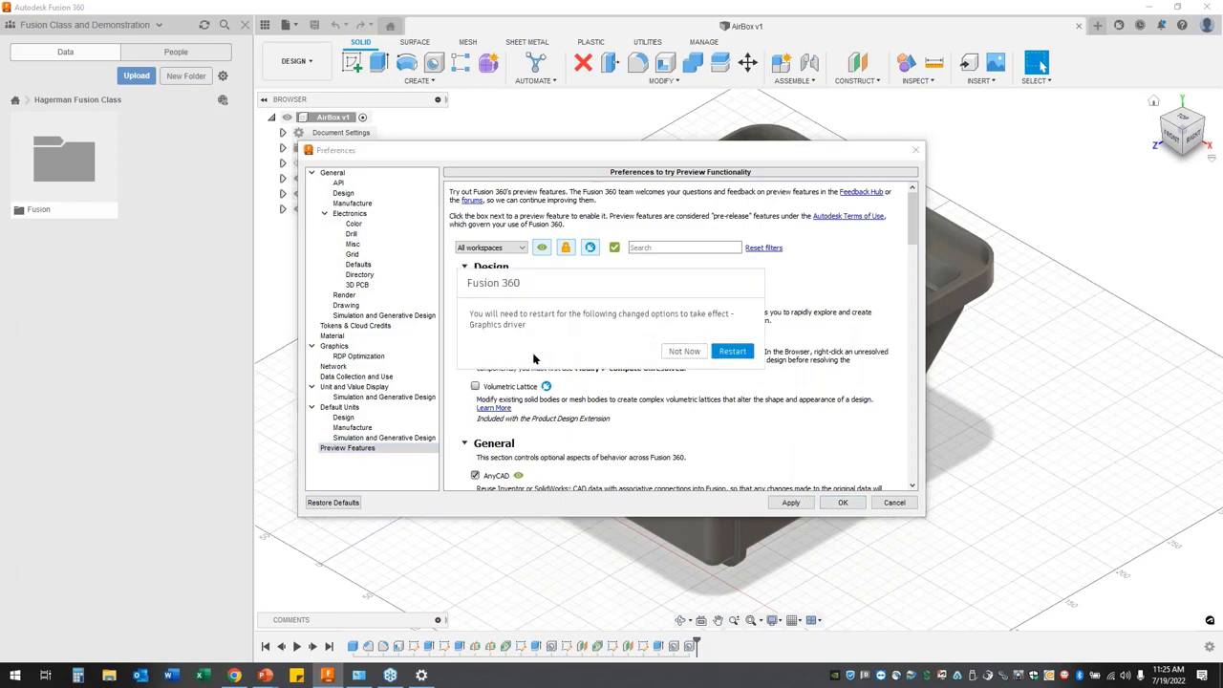
click(686, 351)
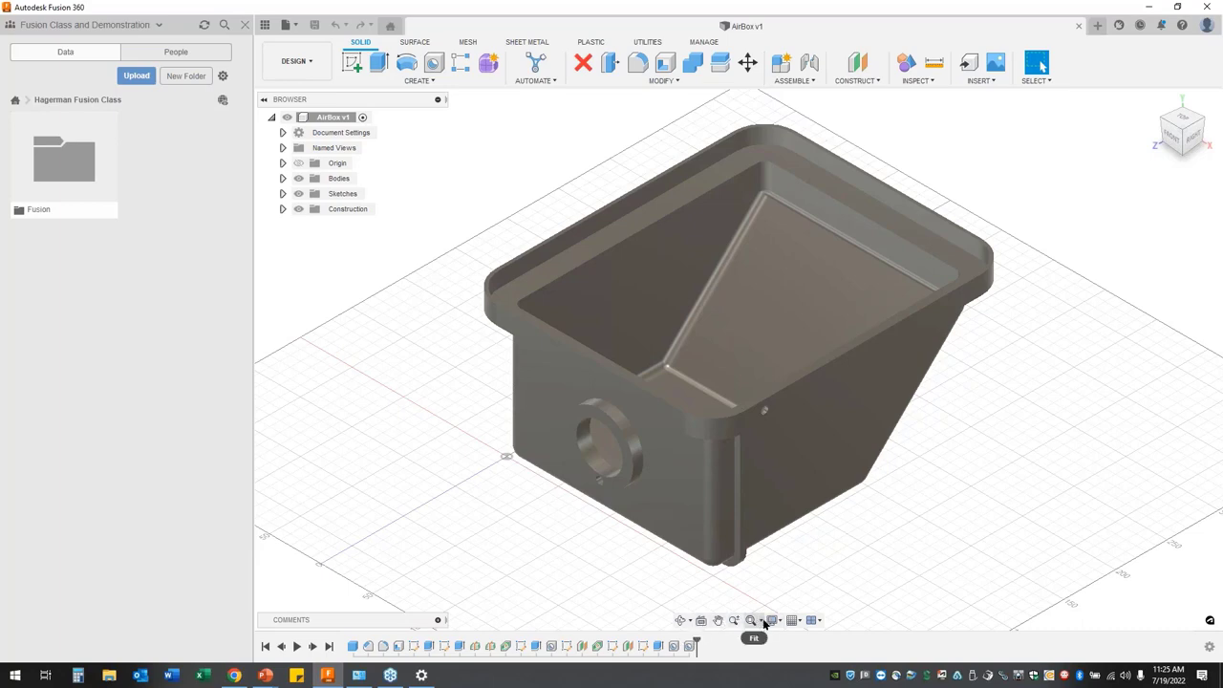
Set the display environment of the AirBox design to Tranquility Blue
click(761, 621)
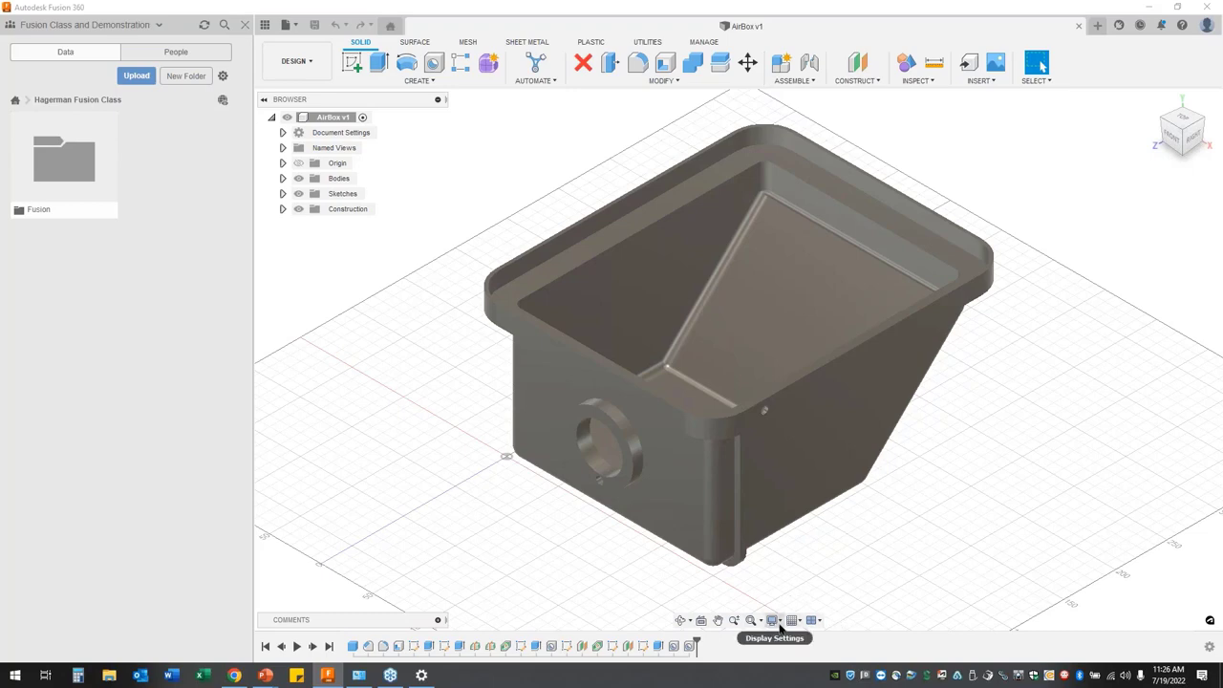
click(779, 623)
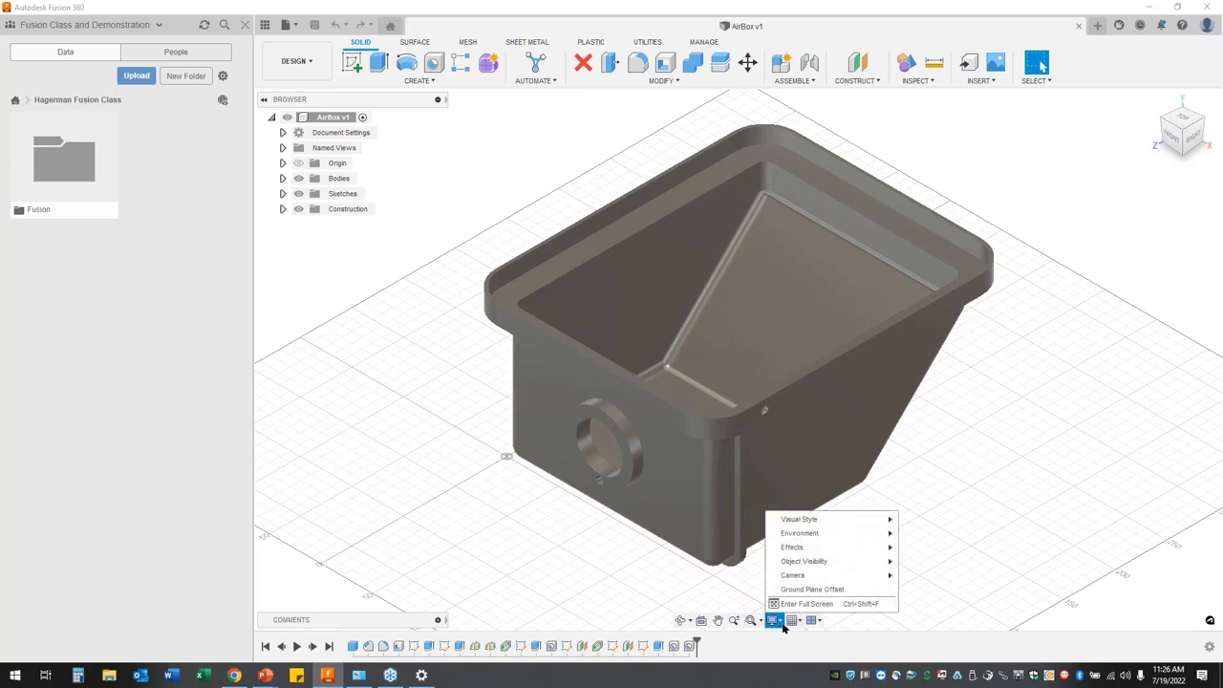
mouse_move(822, 520)
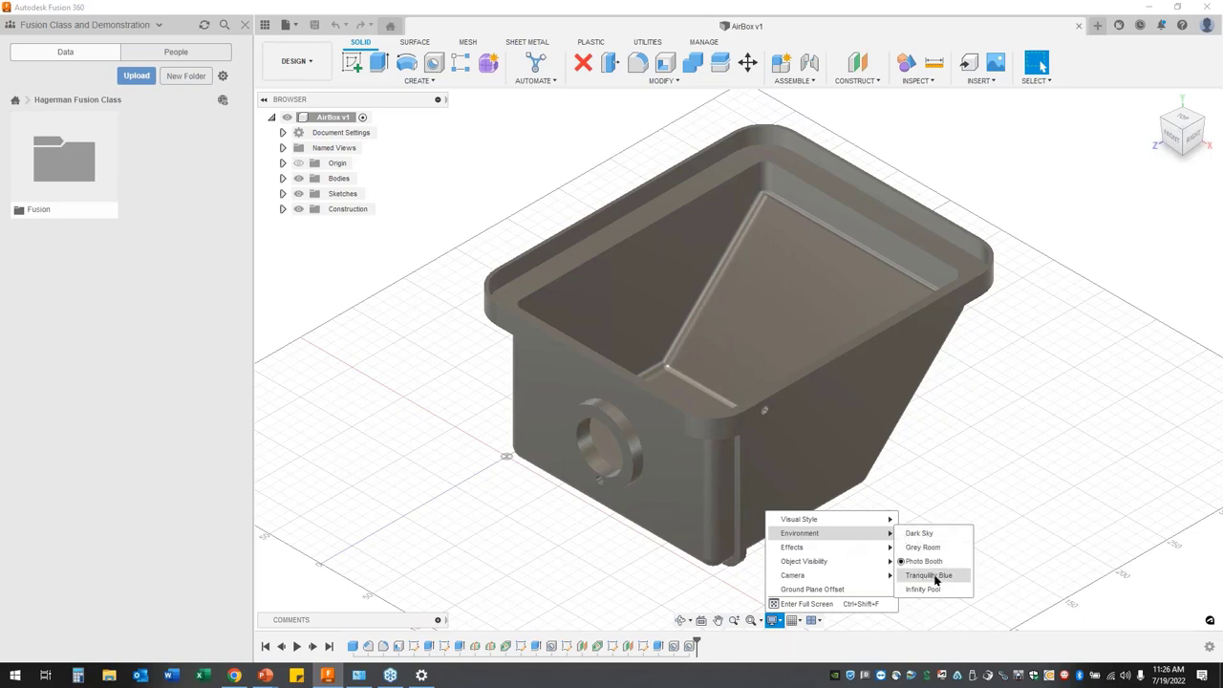
click(931, 576)
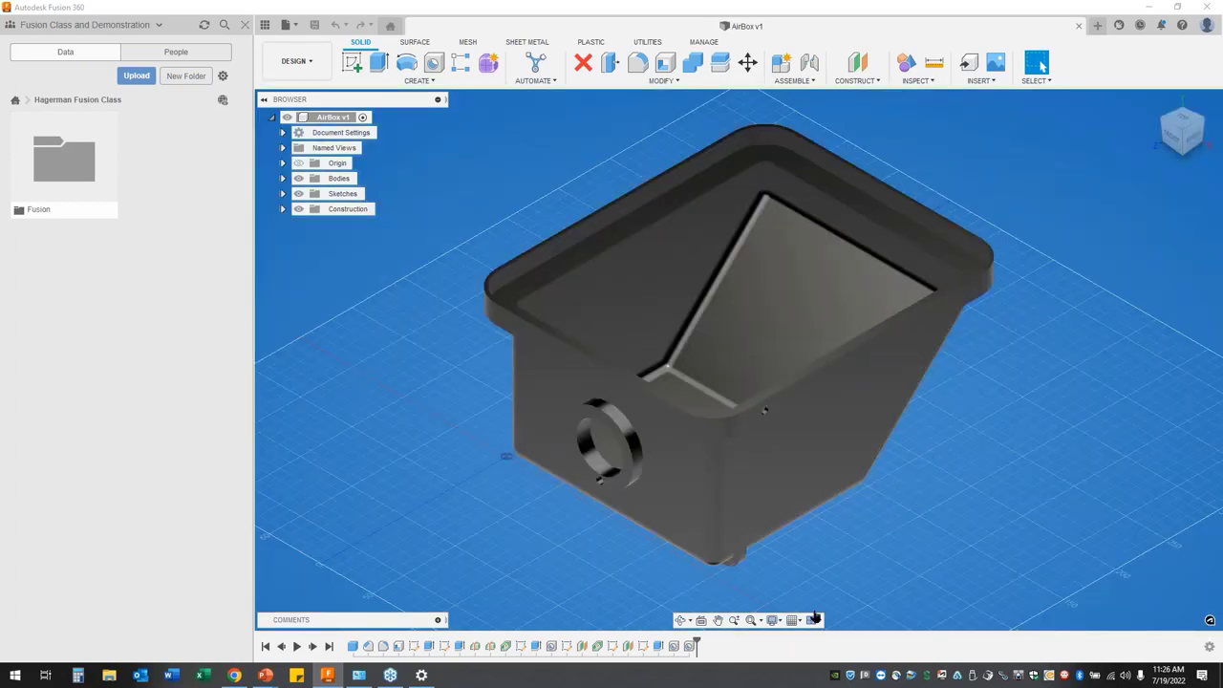
Examine which display effects are available for the AirBox design
click(776, 620)
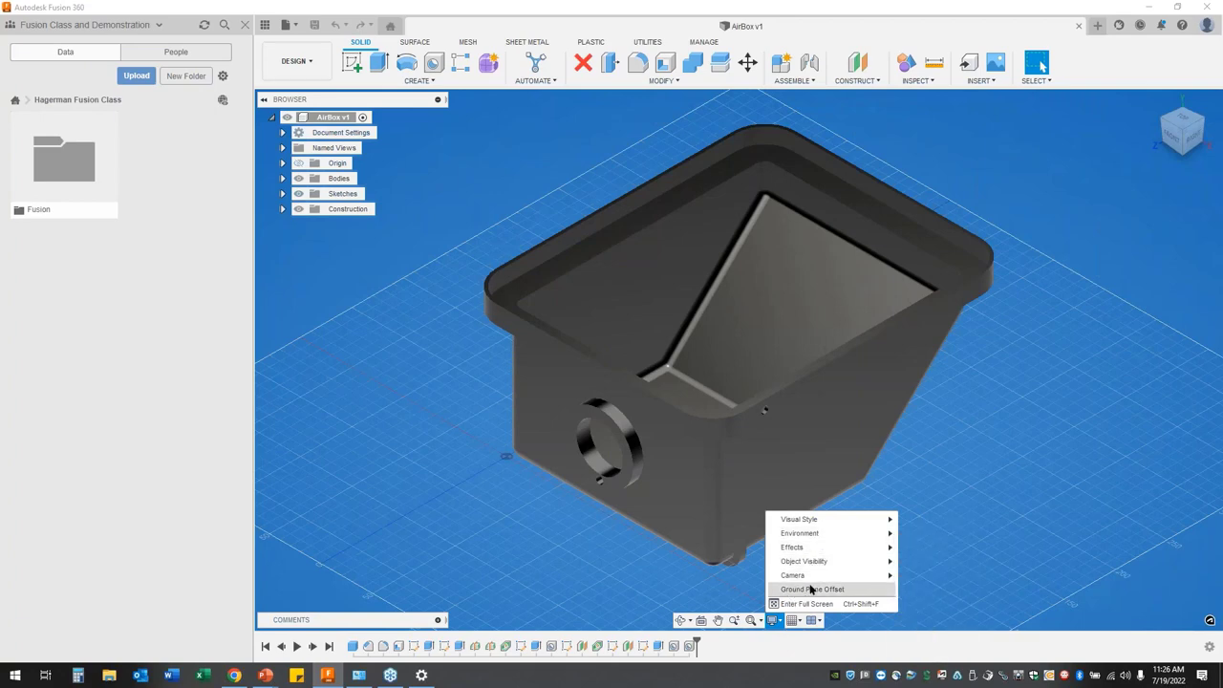
mouse_move(810, 552)
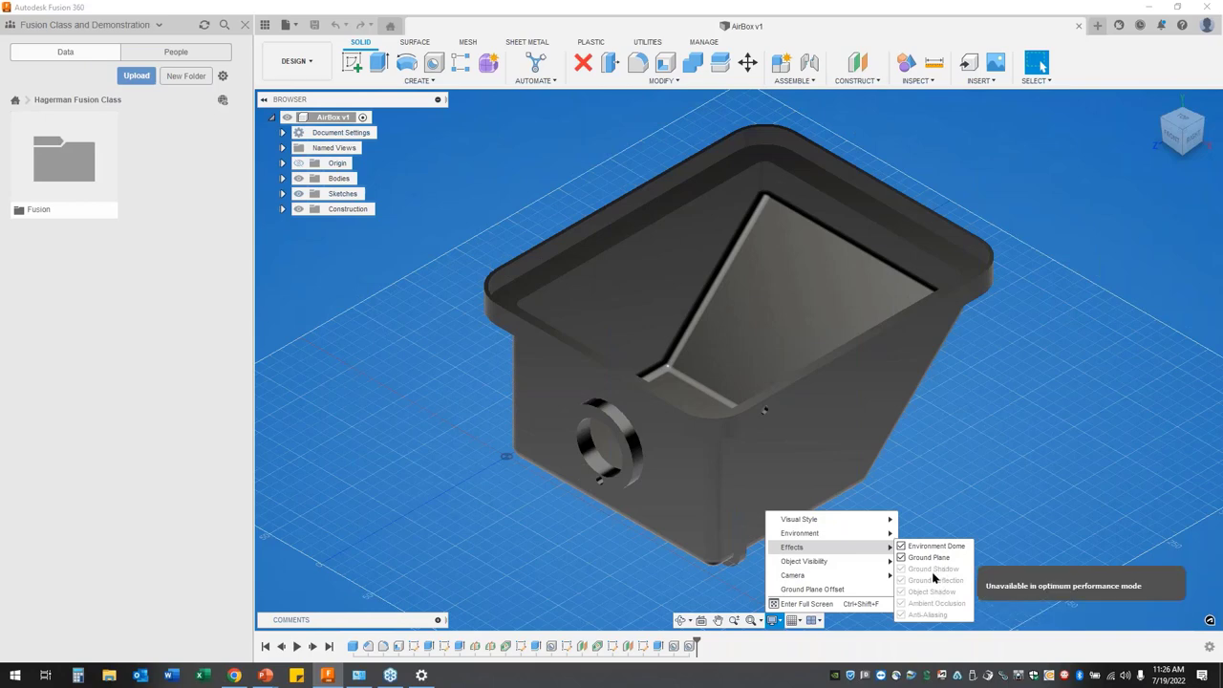
click(1042, 153)
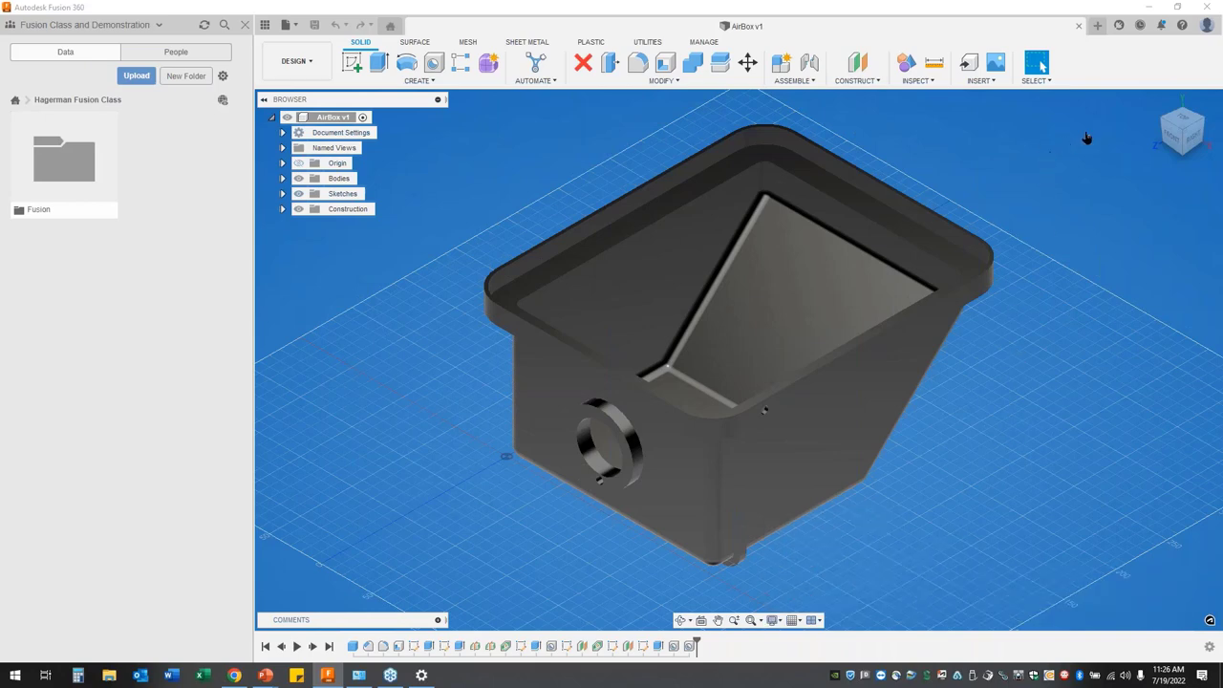
Turn off Remote Desktop Performance Optimization in the preferences, check the general graphics options, and apply and accept the change
click(1207, 29)
click(1154, 65)
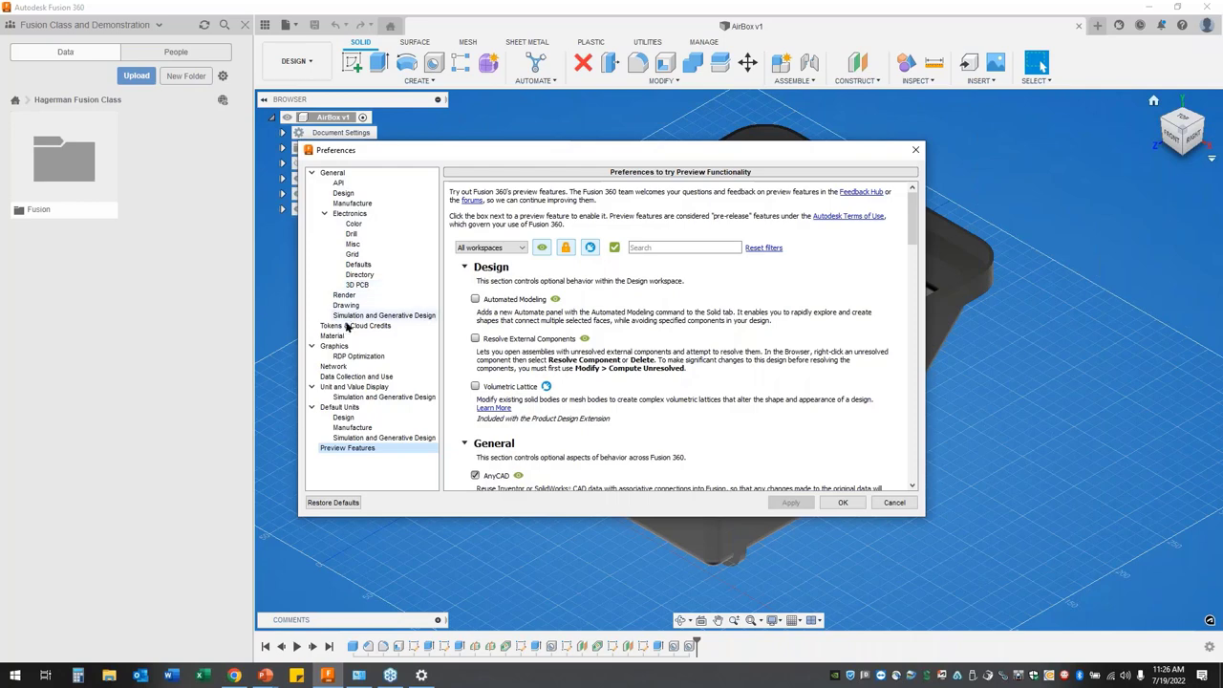
click(358, 356)
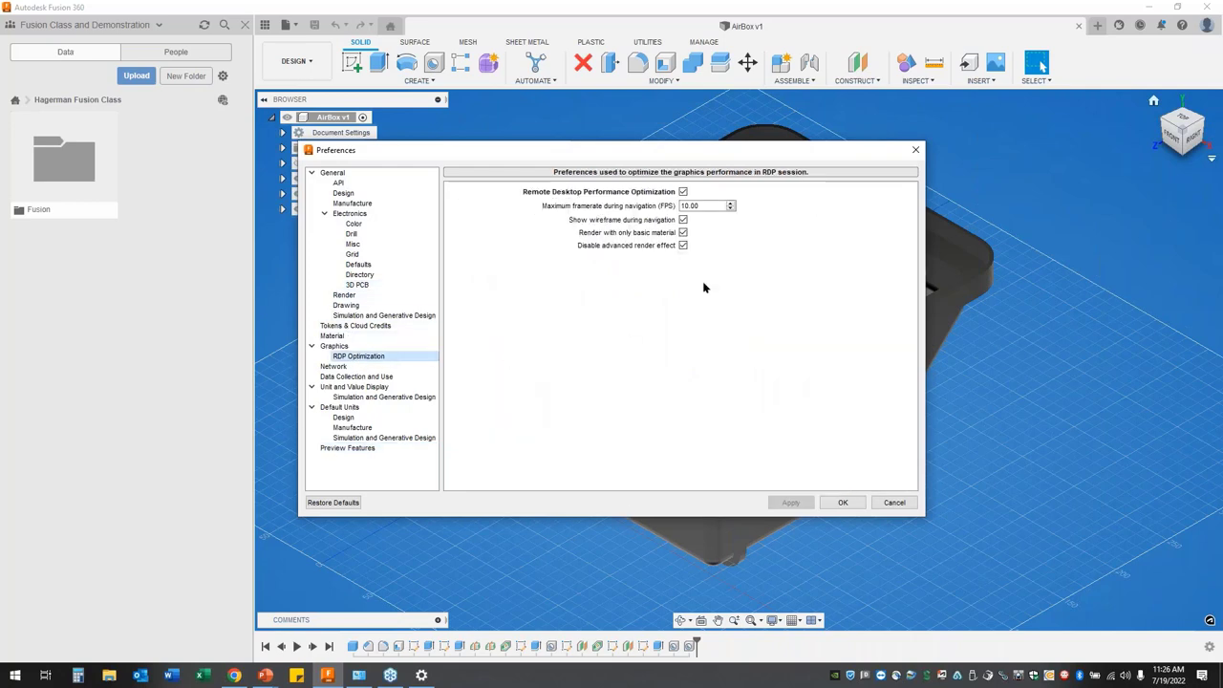
click(682, 192)
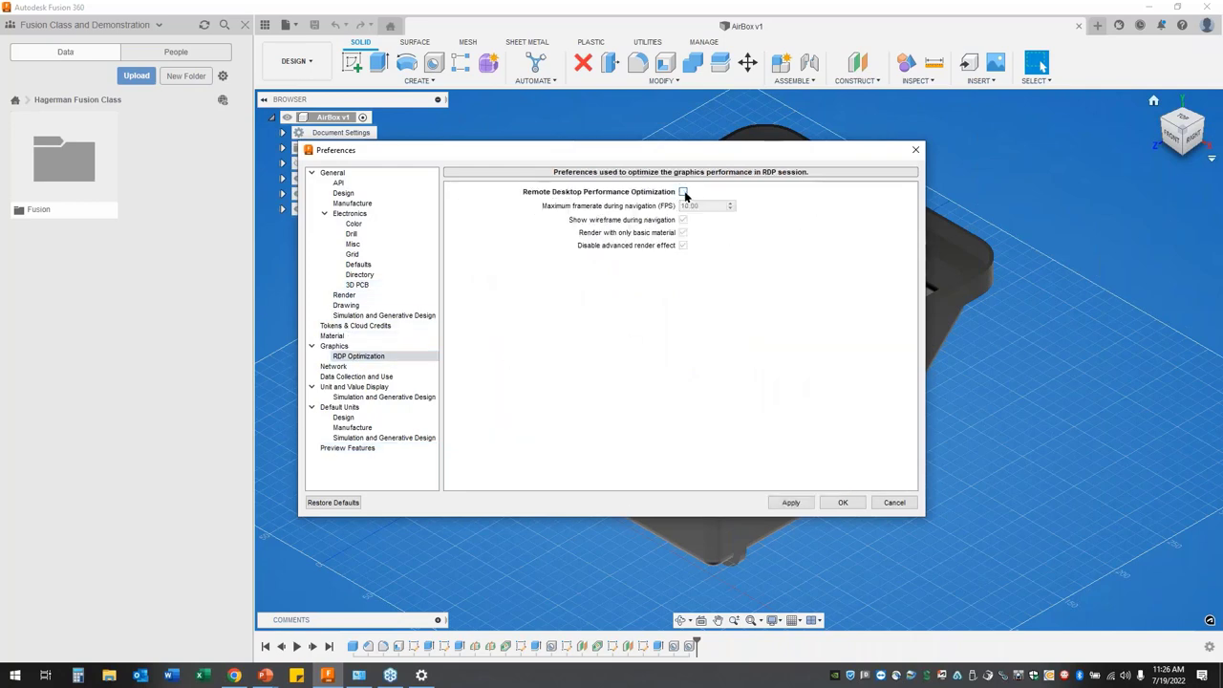
click(333, 345)
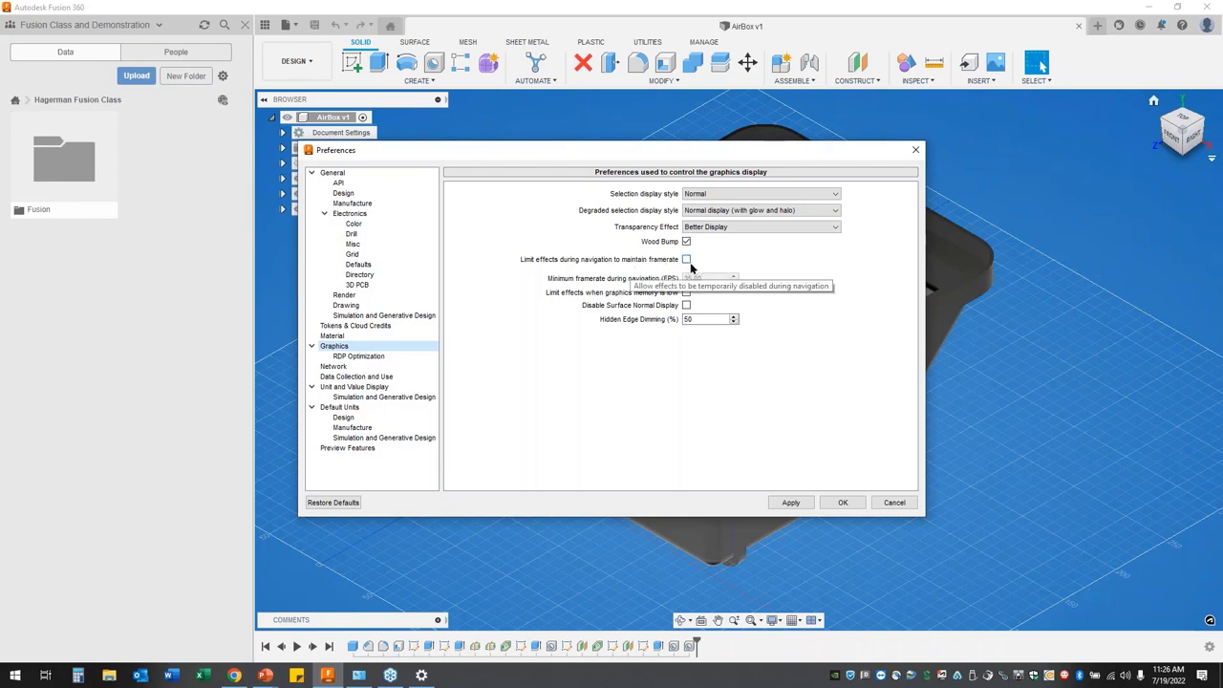
click(807, 504)
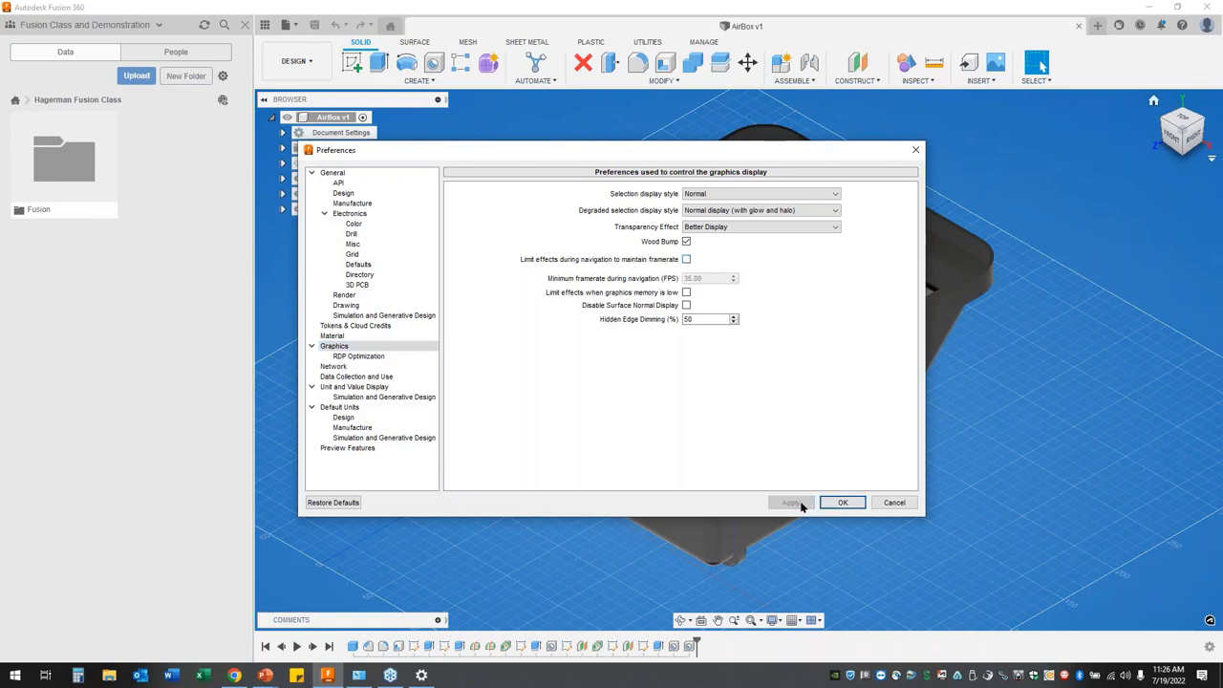
click(844, 503)
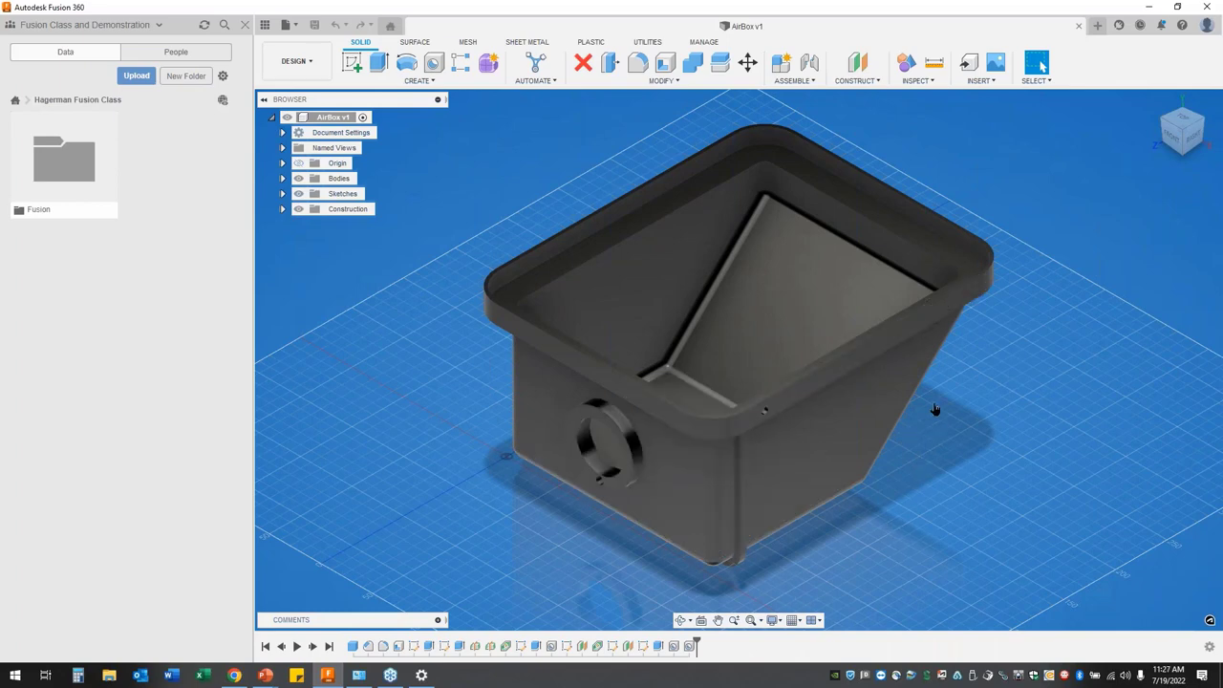
Review the effects, object visibility and camera options in the display settings
click(781, 623)
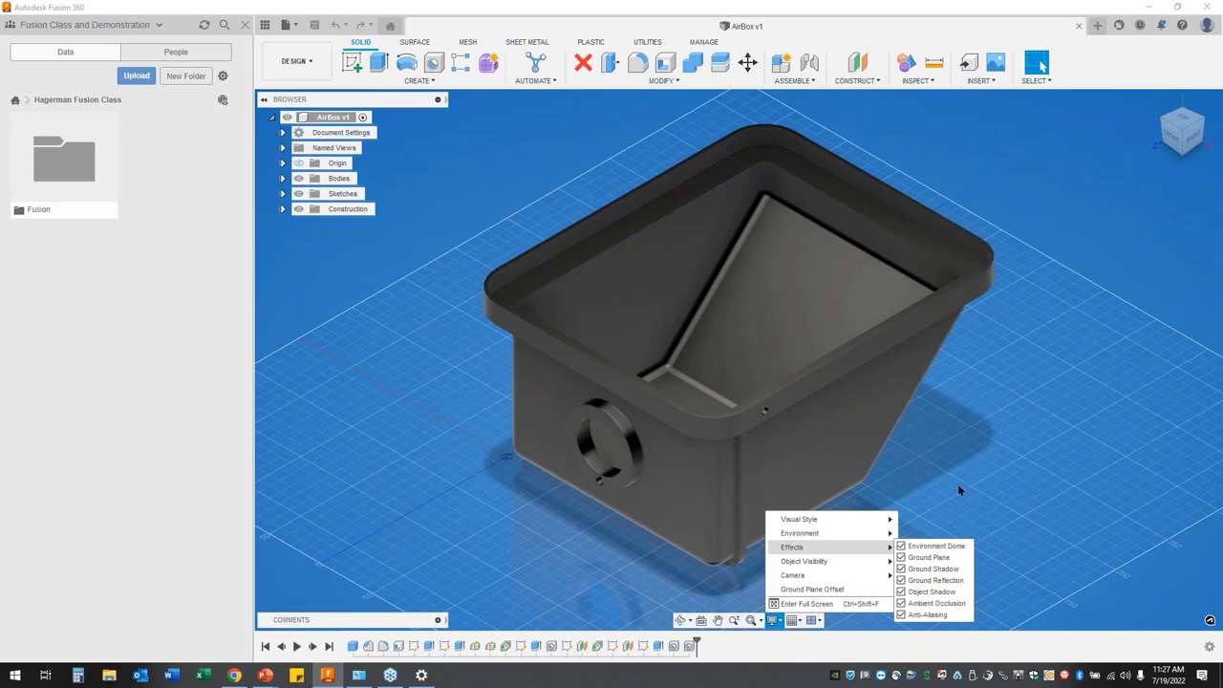
mouse_move(848, 564)
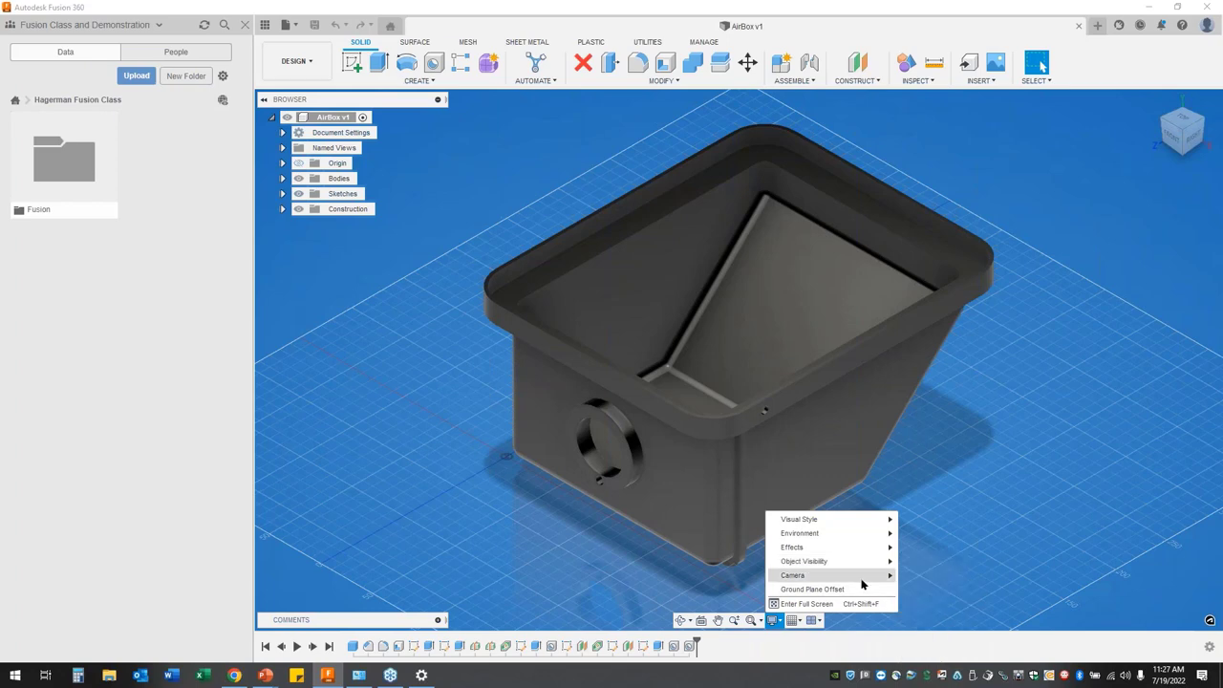
Hide and reshow the layout grid, and turn off Layout Grid Lock
click(799, 623)
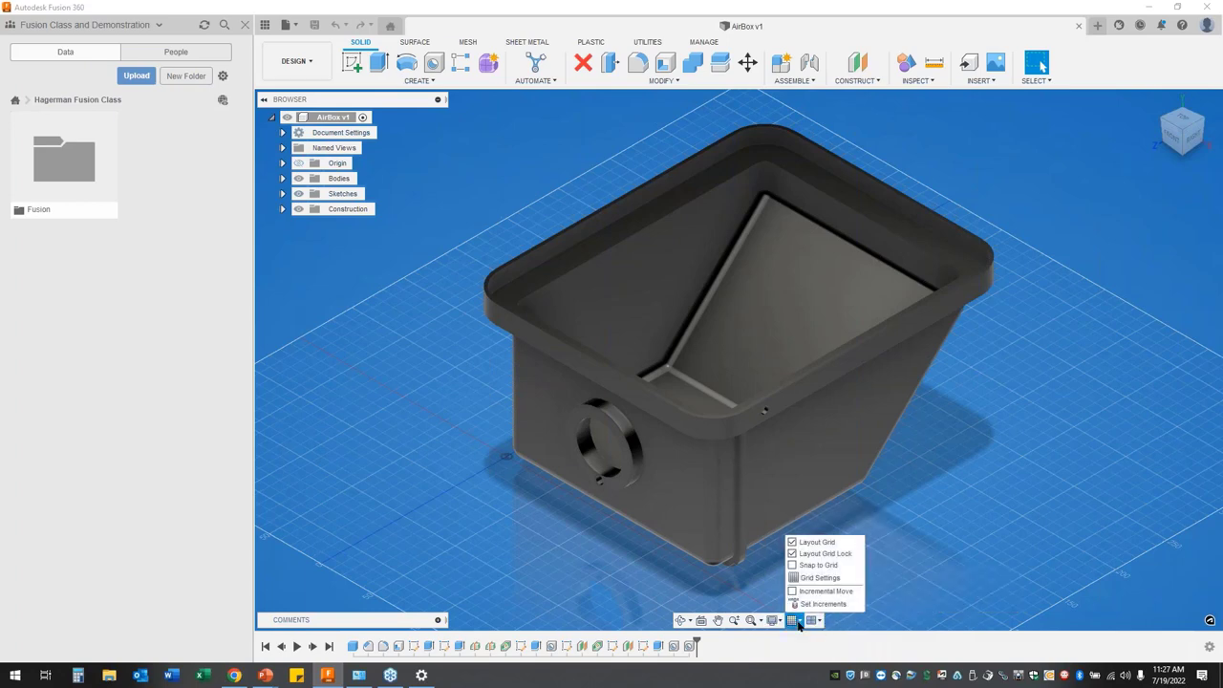
click(790, 542)
click(792, 542)
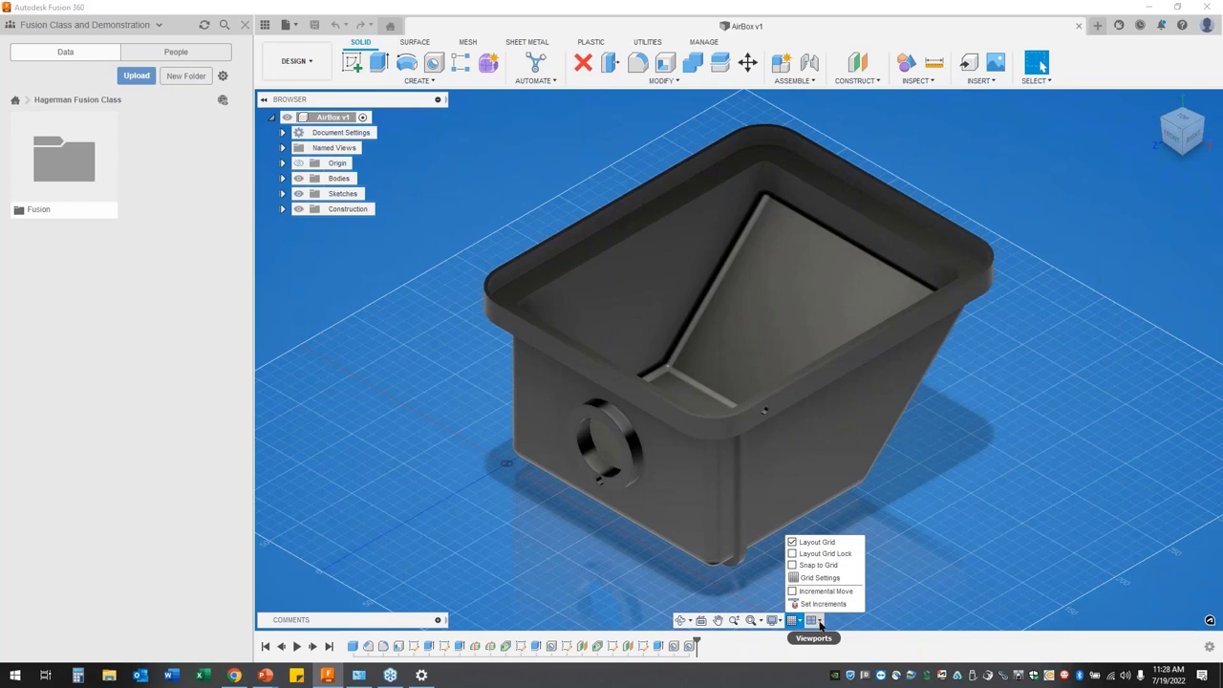
Split the canvas into multiple views of the AirBox and open the viewport options
click(819, 622)
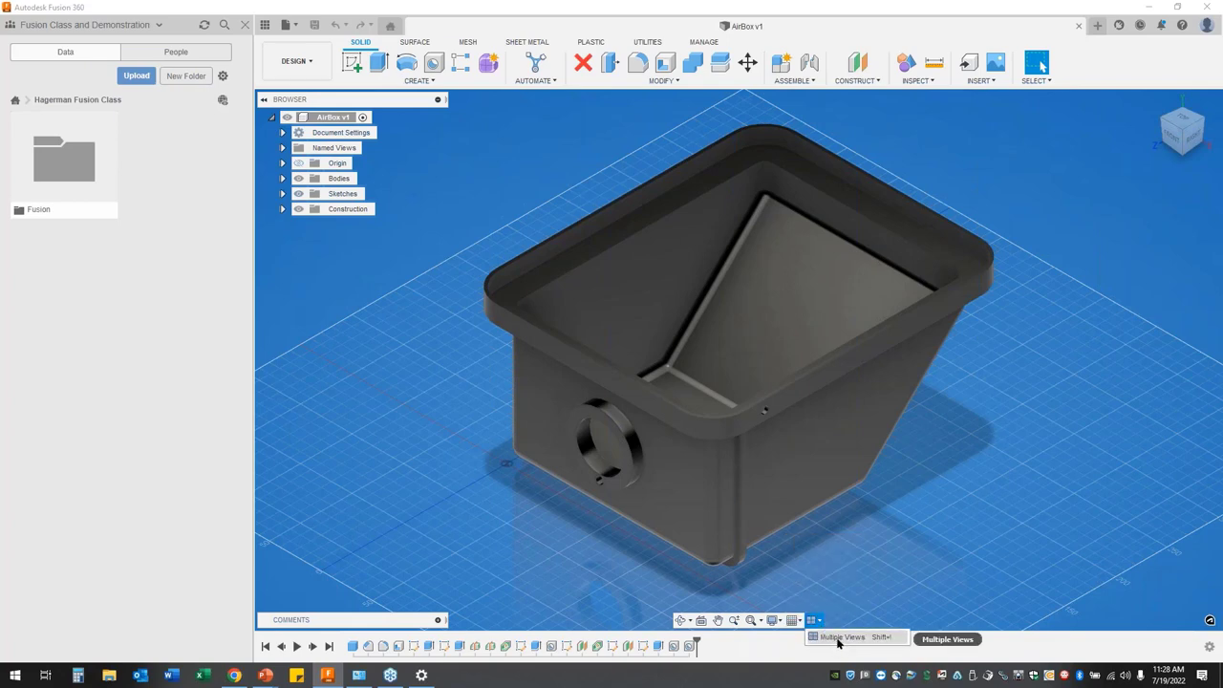
click(838, 637)
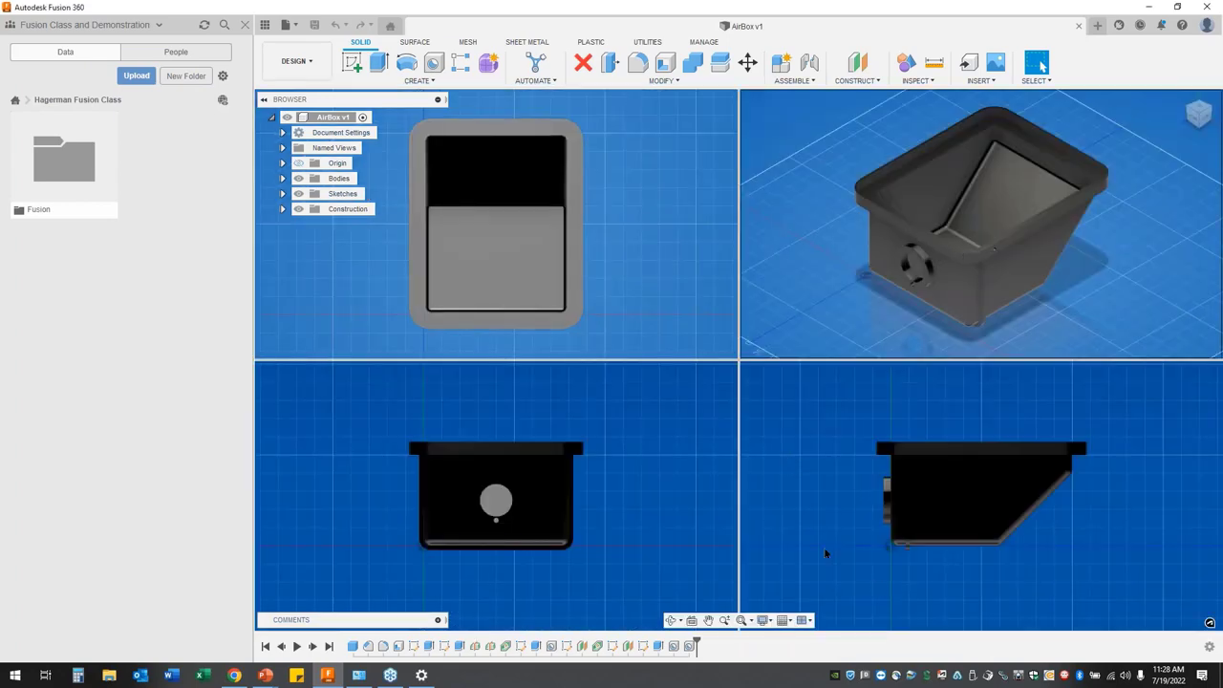
click(804, 620)
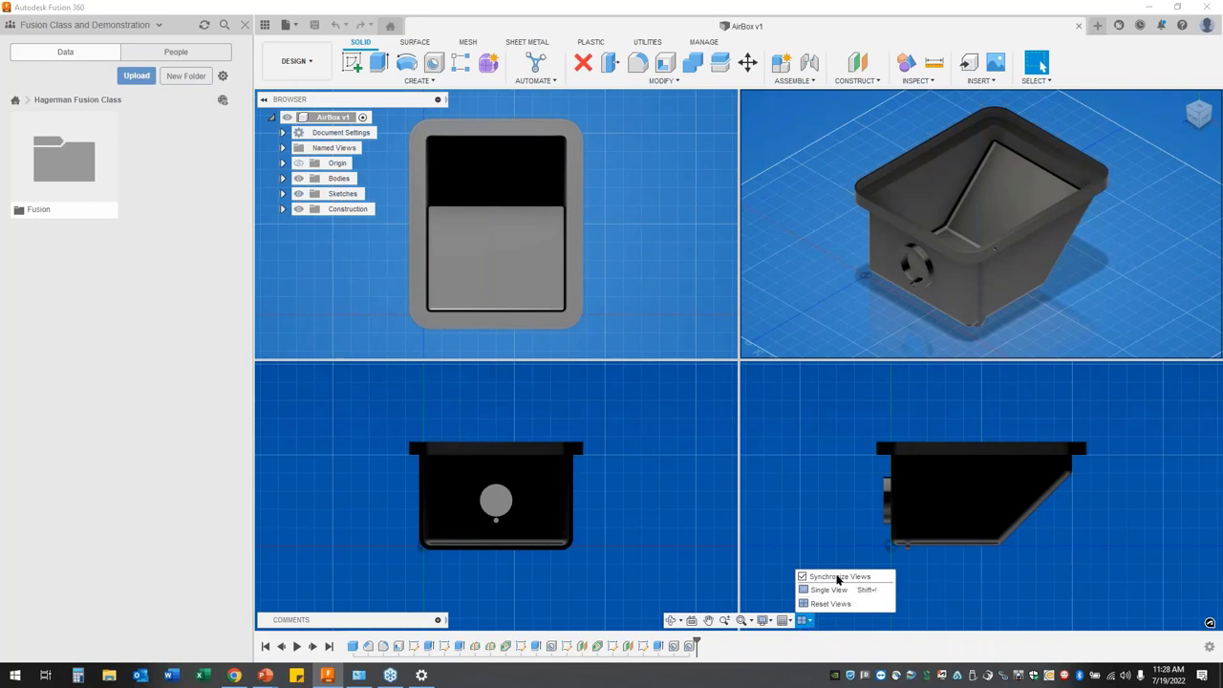
Compare how zooming in the side view and in the isometric view affects the other viewports while Synchronize Views is on
click(823, 504)
scroll(822, 503, up, 3)
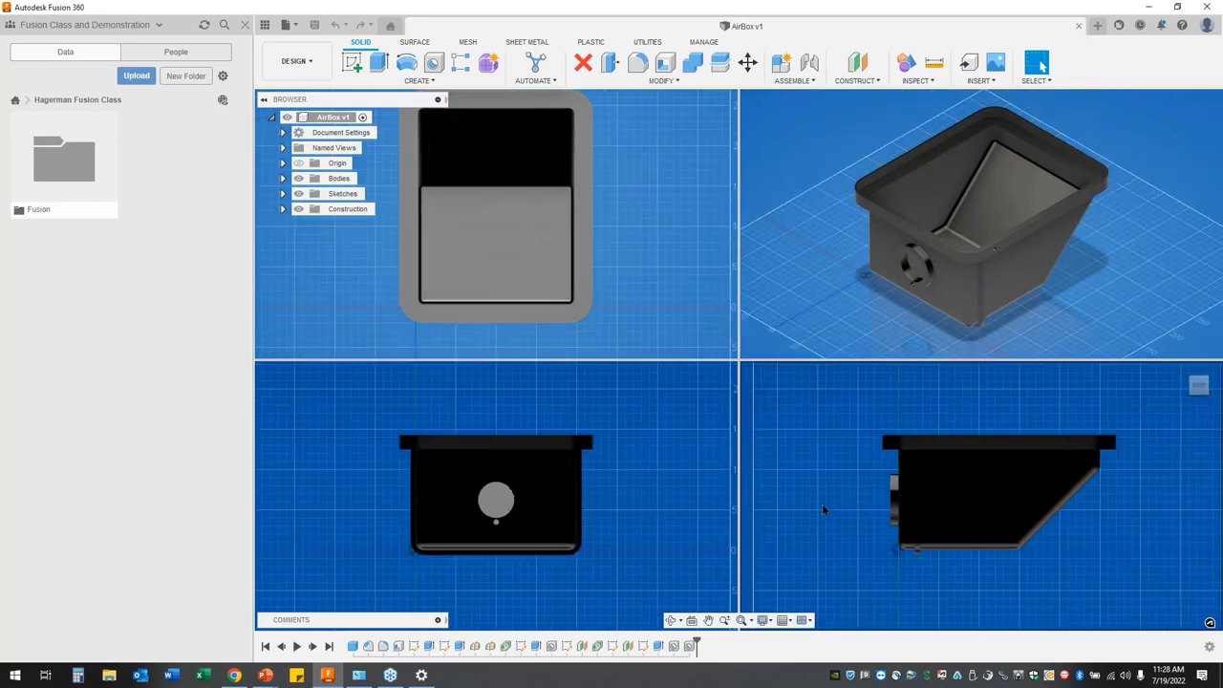
scroll(821, 505, down, 3)
scroll(822, 510, up, 5)
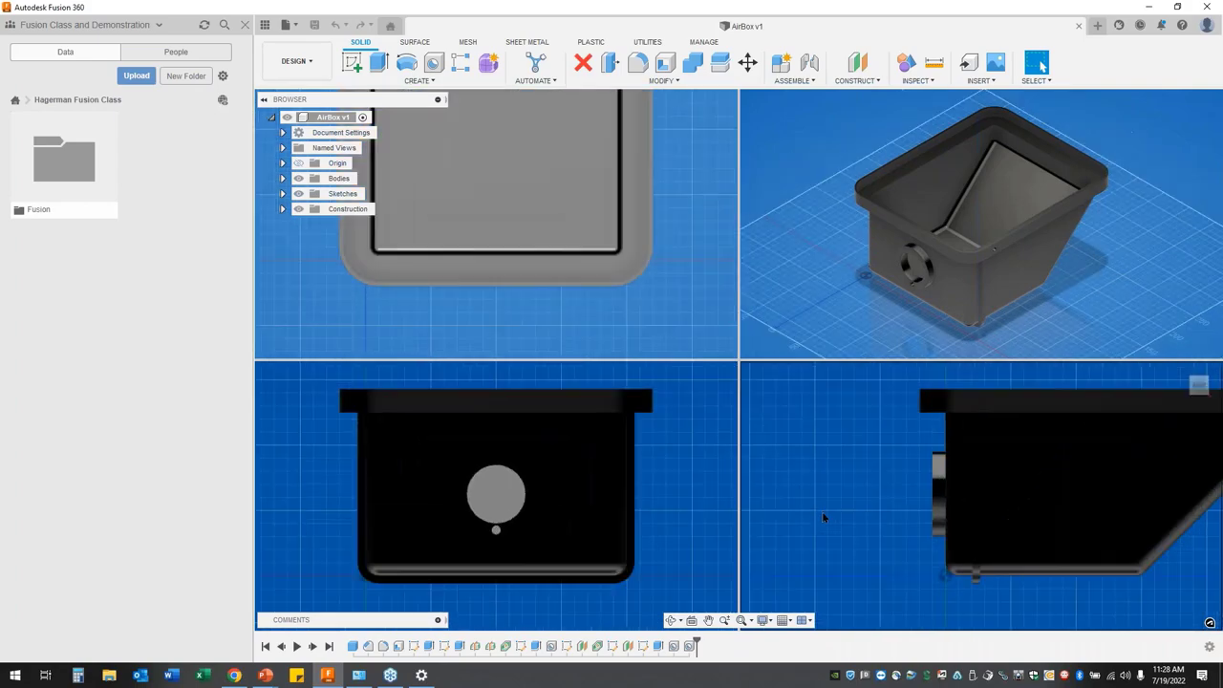
scroll(822, 512, down, 5)
scroll(820, 512, up, 4)
scroll(820, 512, down, 4)
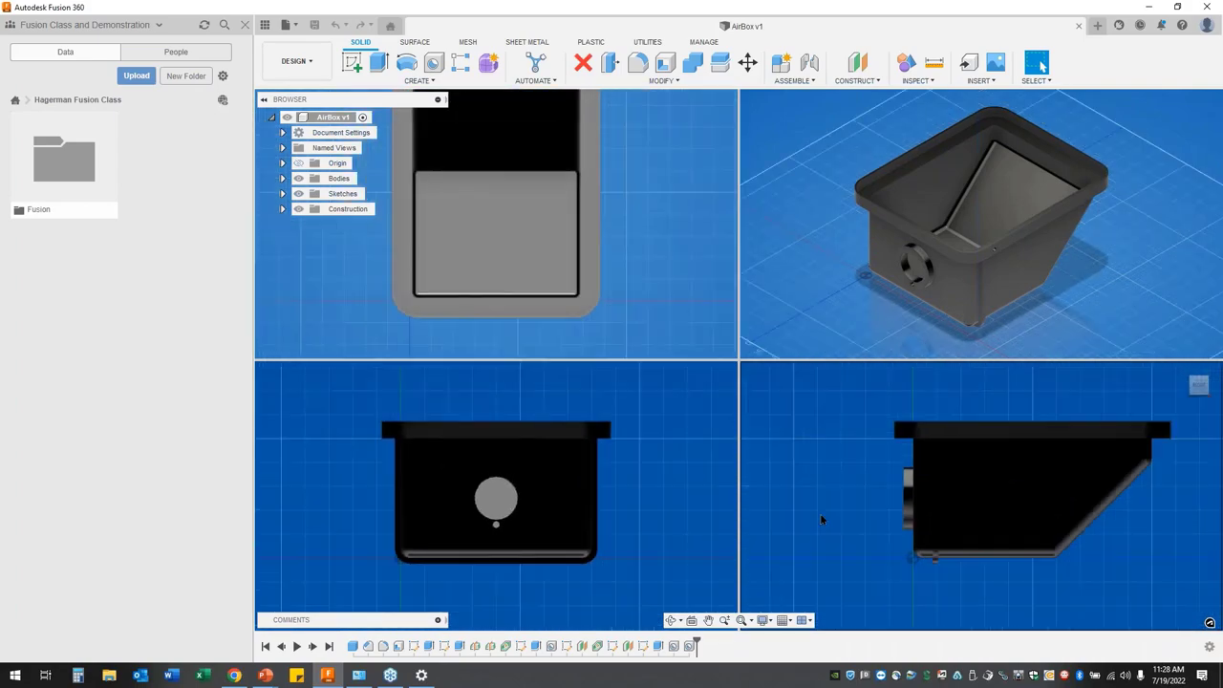
click(821, 274)
scroll(824, 277, up, 4)
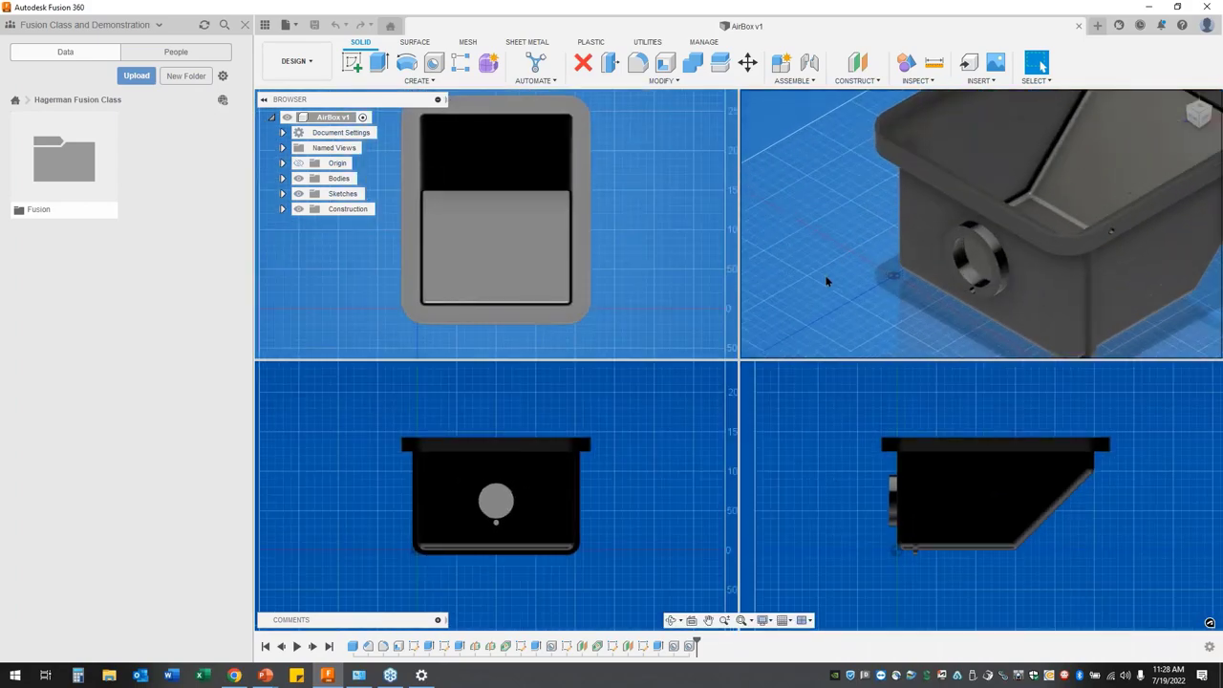
scroll(828, 280, down, 5)
scroll(832, 281, up, 5)
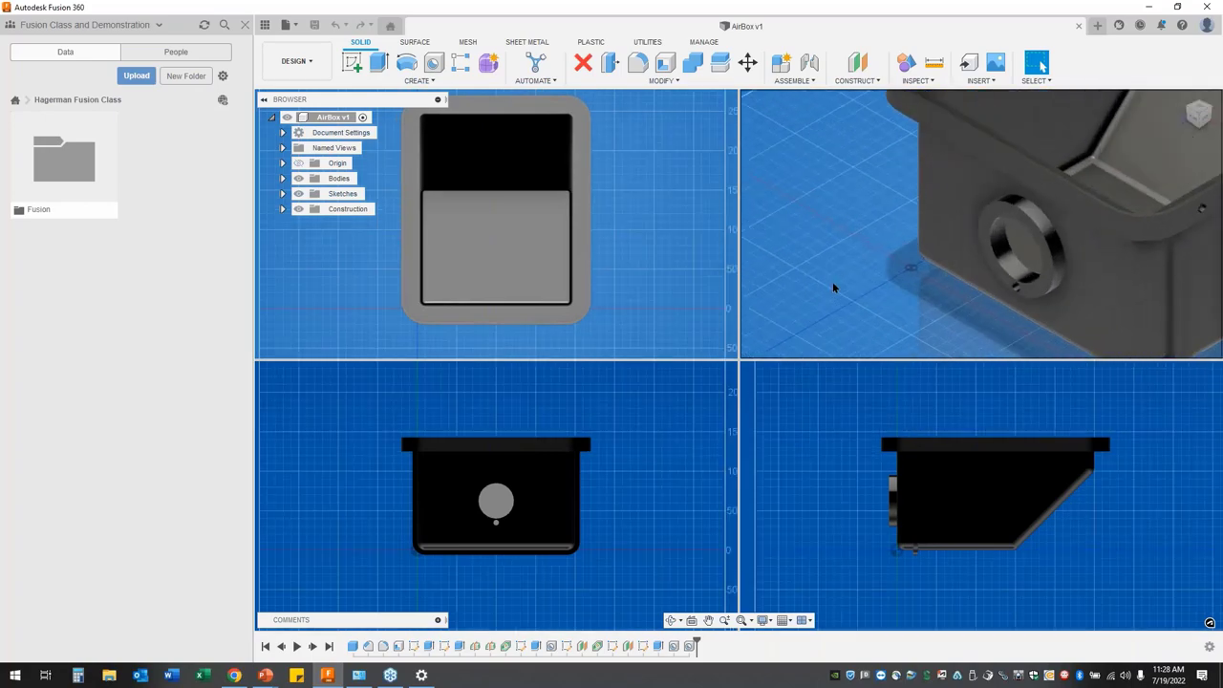
scroll(832, 281, down, 3)
scroll(834, 296, up, 2)
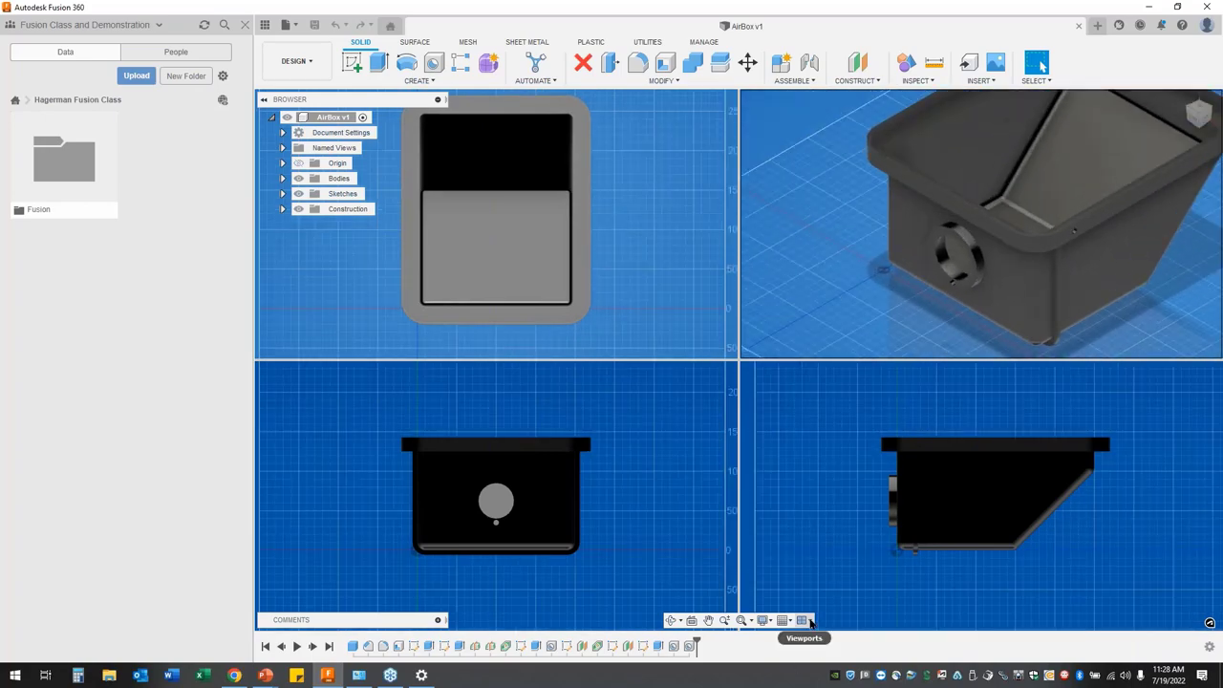
Turn off Synchronize Views and zoom the side view on its own
click(804, 619)
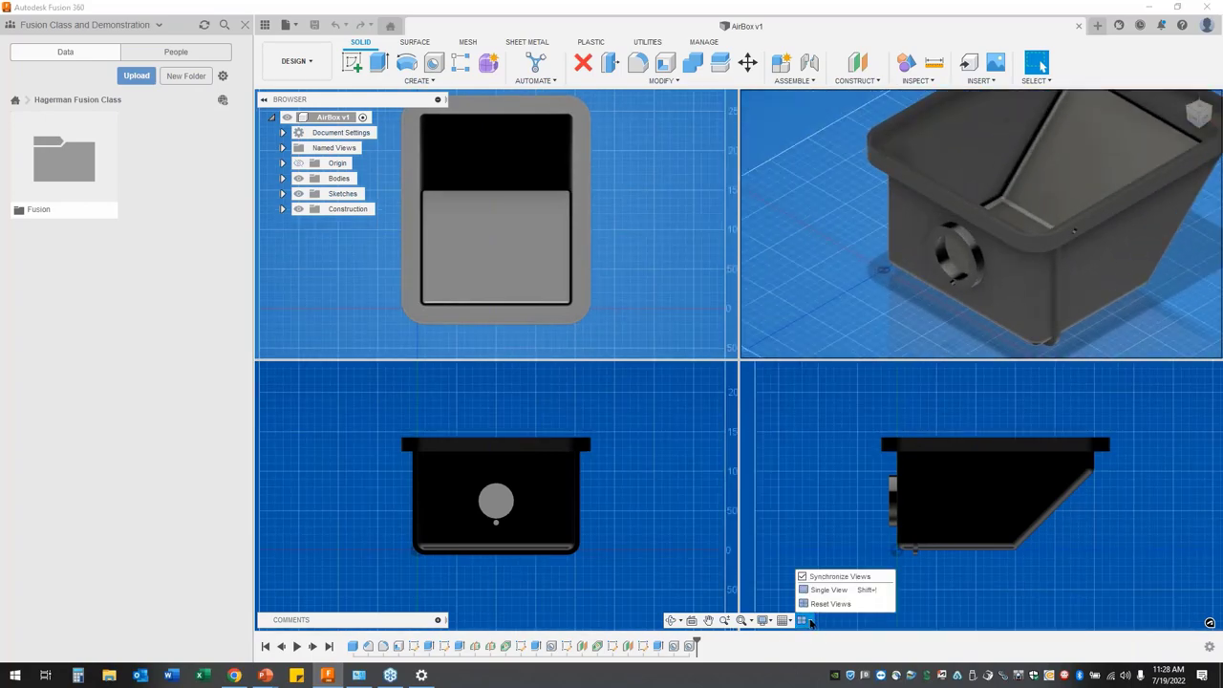
click(848, 517)
scroll(848, 517, up, 3)
scroll(849, 516, down, 1)
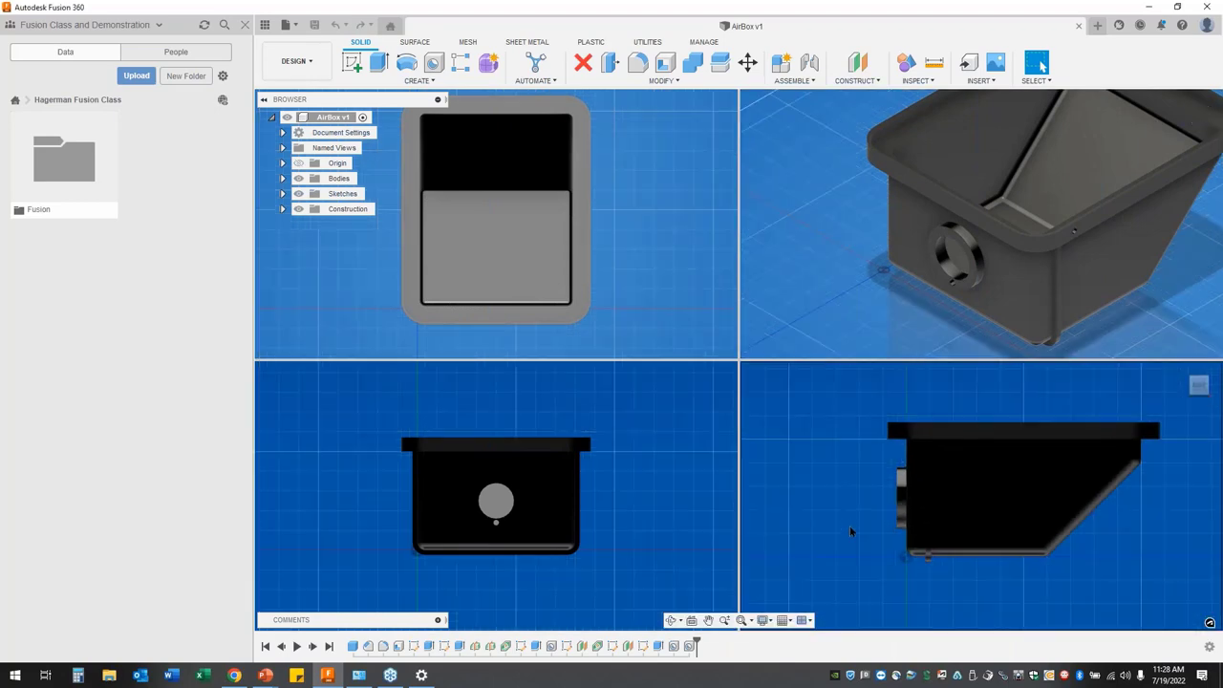
scroll(849, 525, up, 2)
Turn Synchronize Views back on and return the canvas to a single view
click(813, 623)
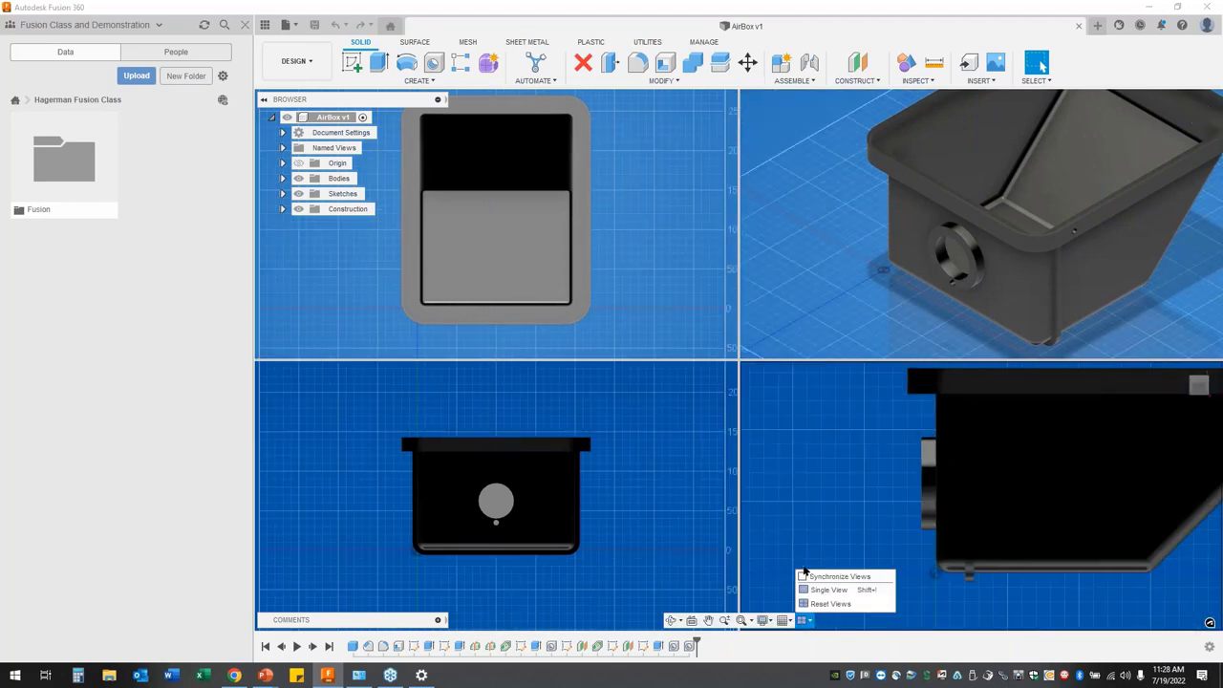
click(802, 579)
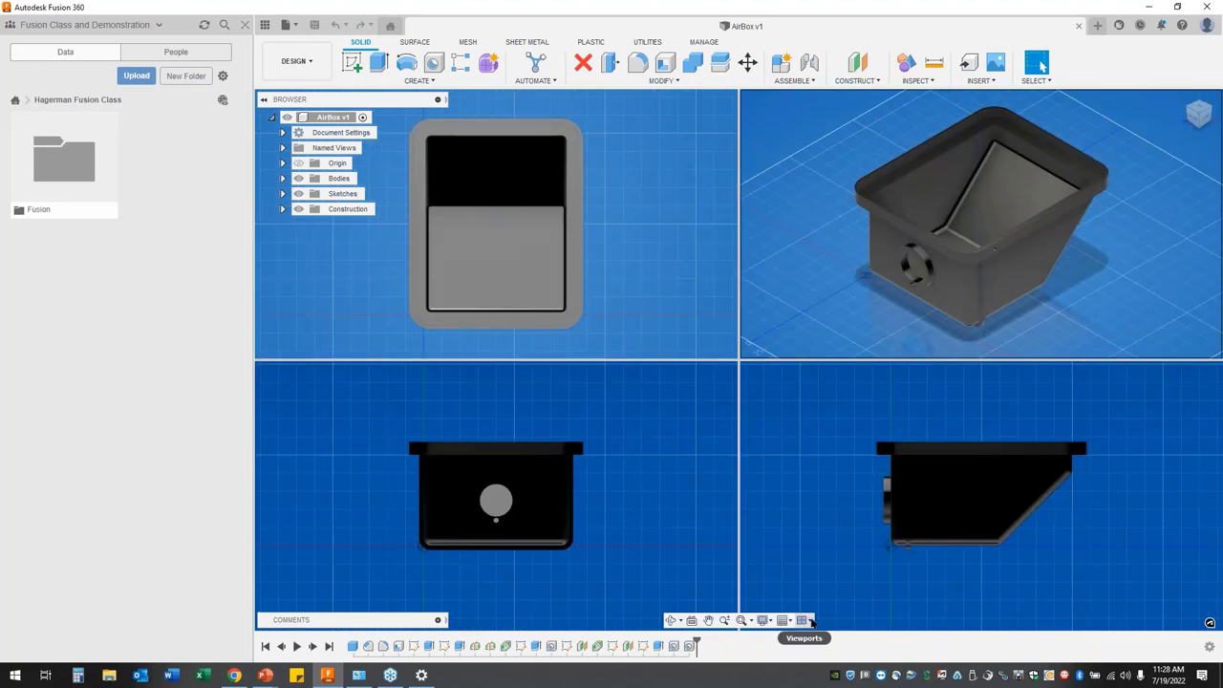
click(807, 621)
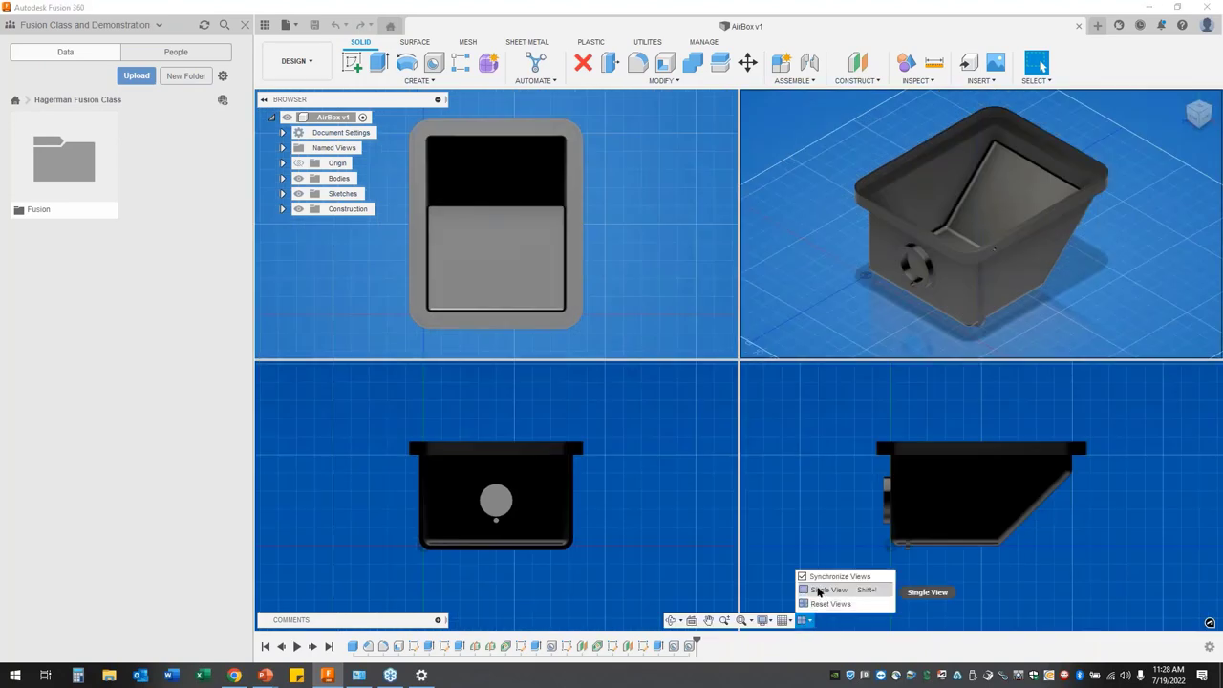
click(822, 590)
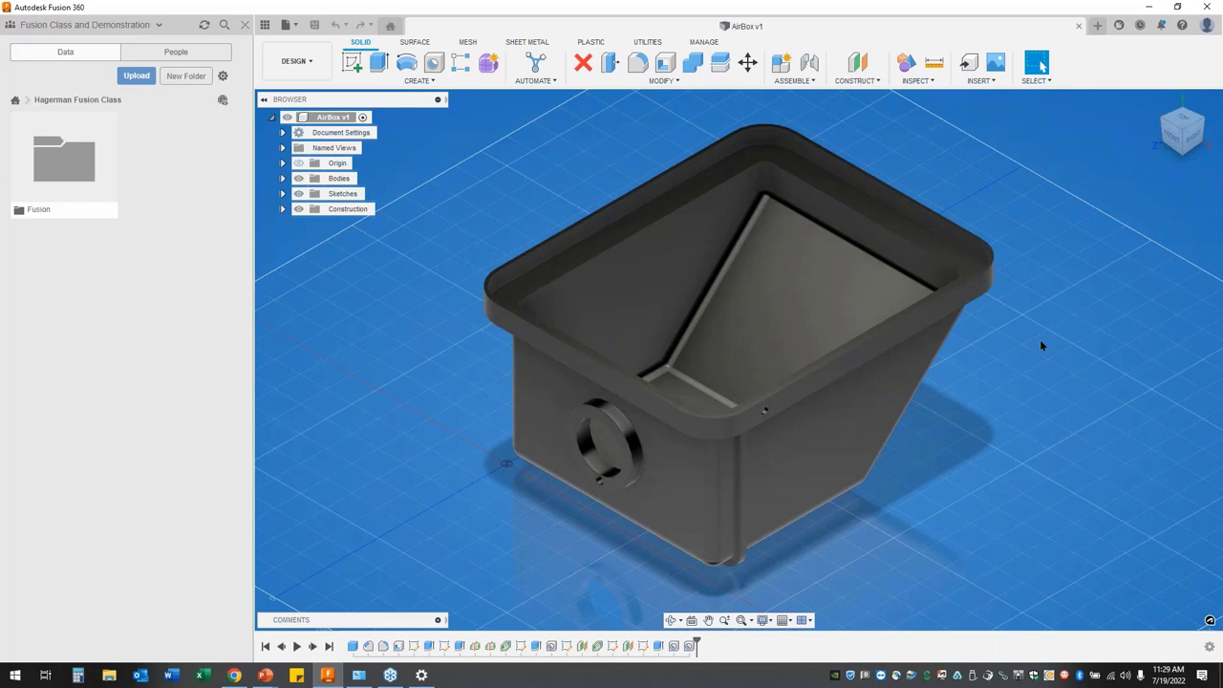
Search the Design Shortcuts box for "mo" and add the Remove command to the shortcuts
key(s)
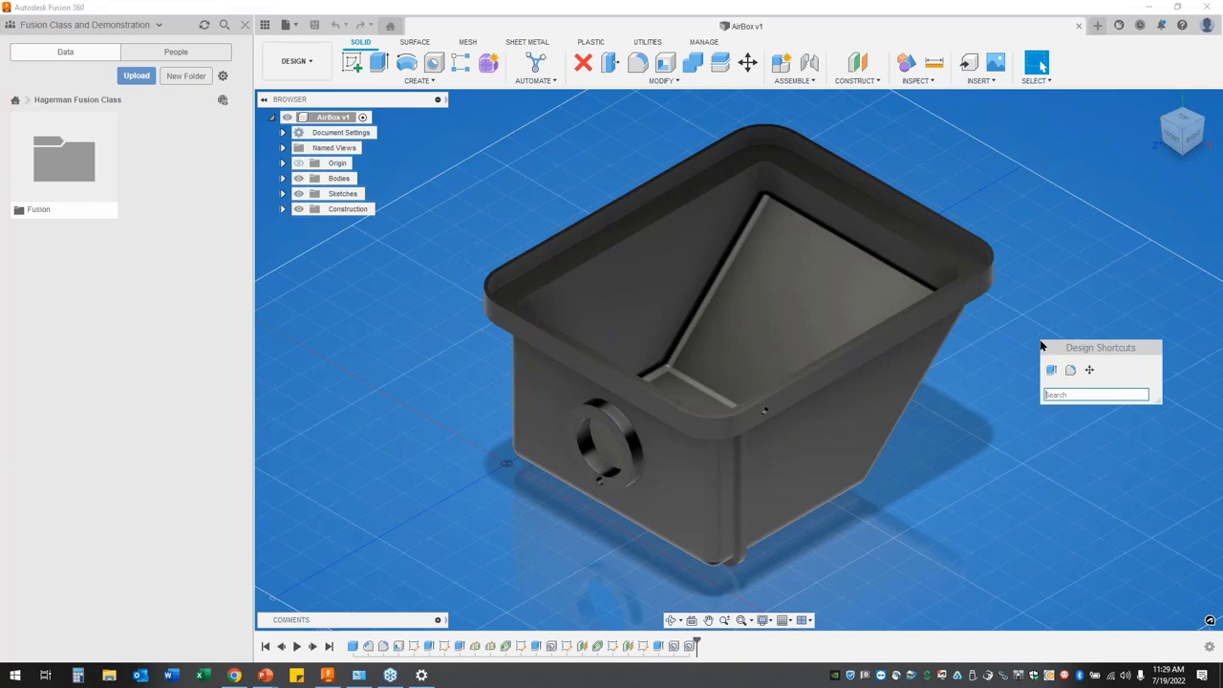
text(mo)
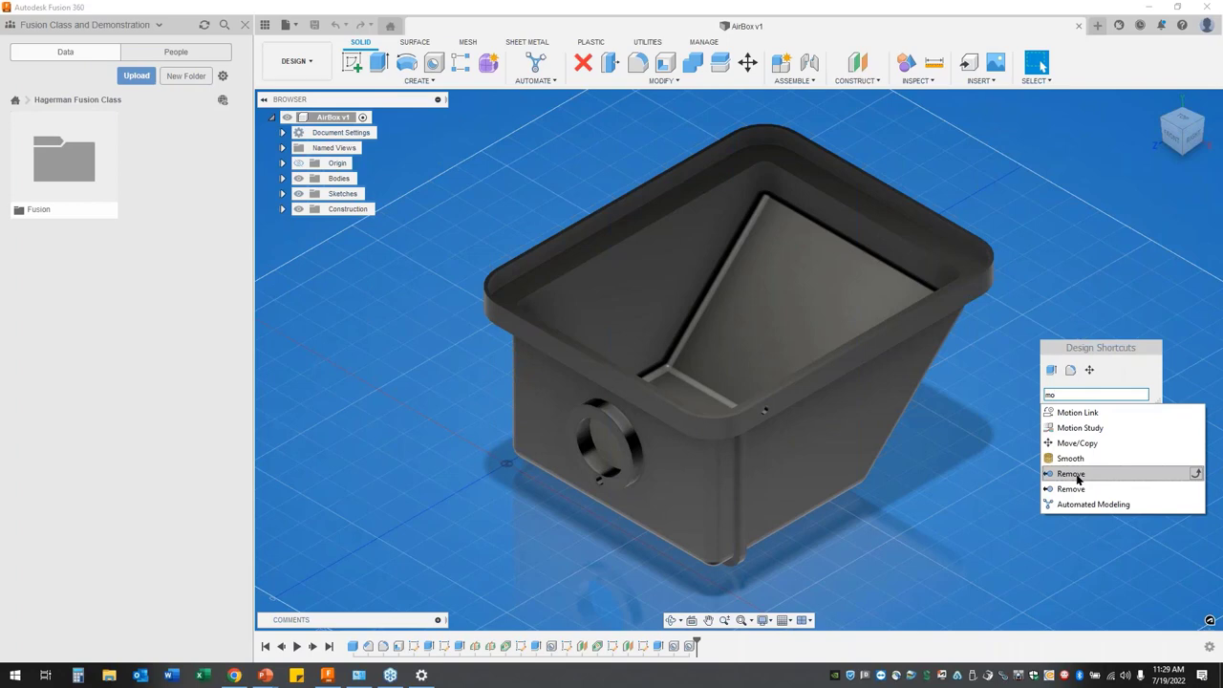
click(1198, 476)
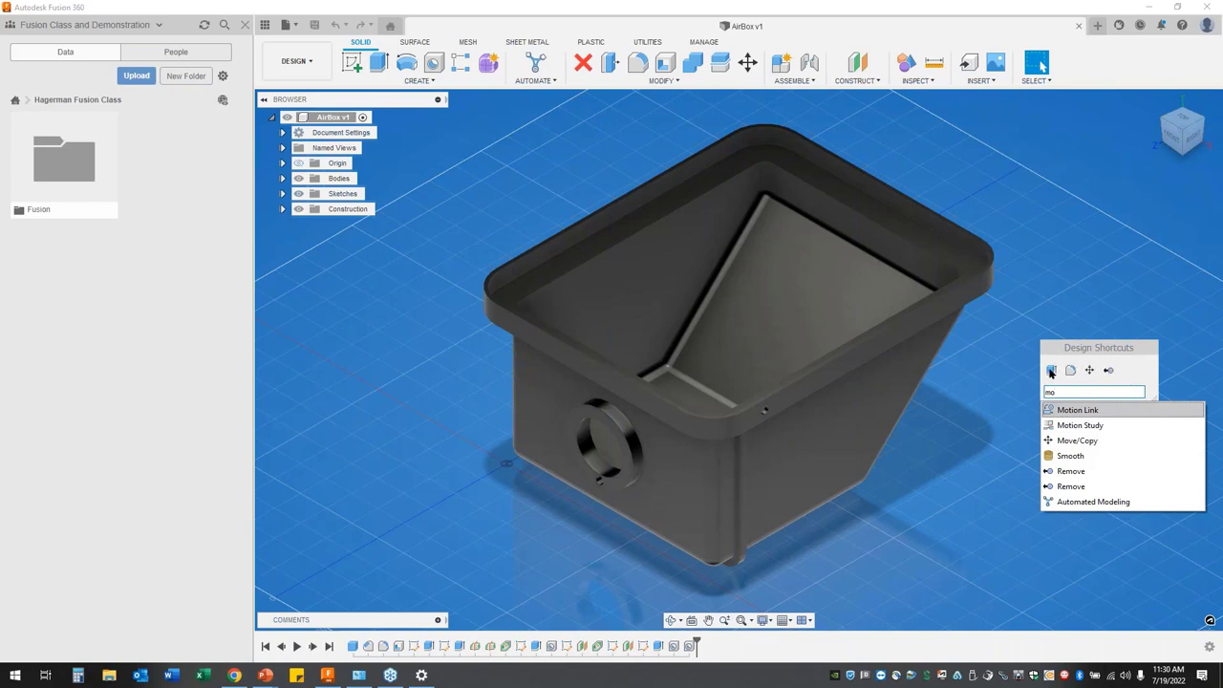
Reposition the Design Shortcuts box over the canvas and dismiss it
drag(1136, 371, 981, 354)
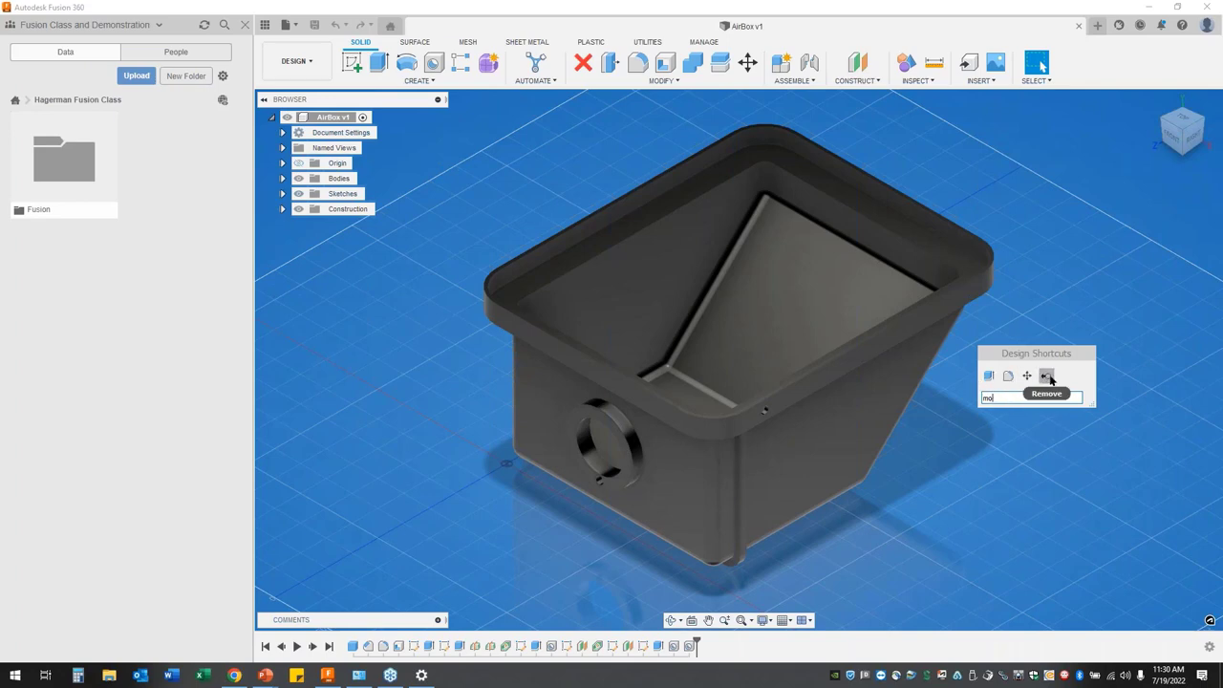
drag(999, 353, 1068, 127)
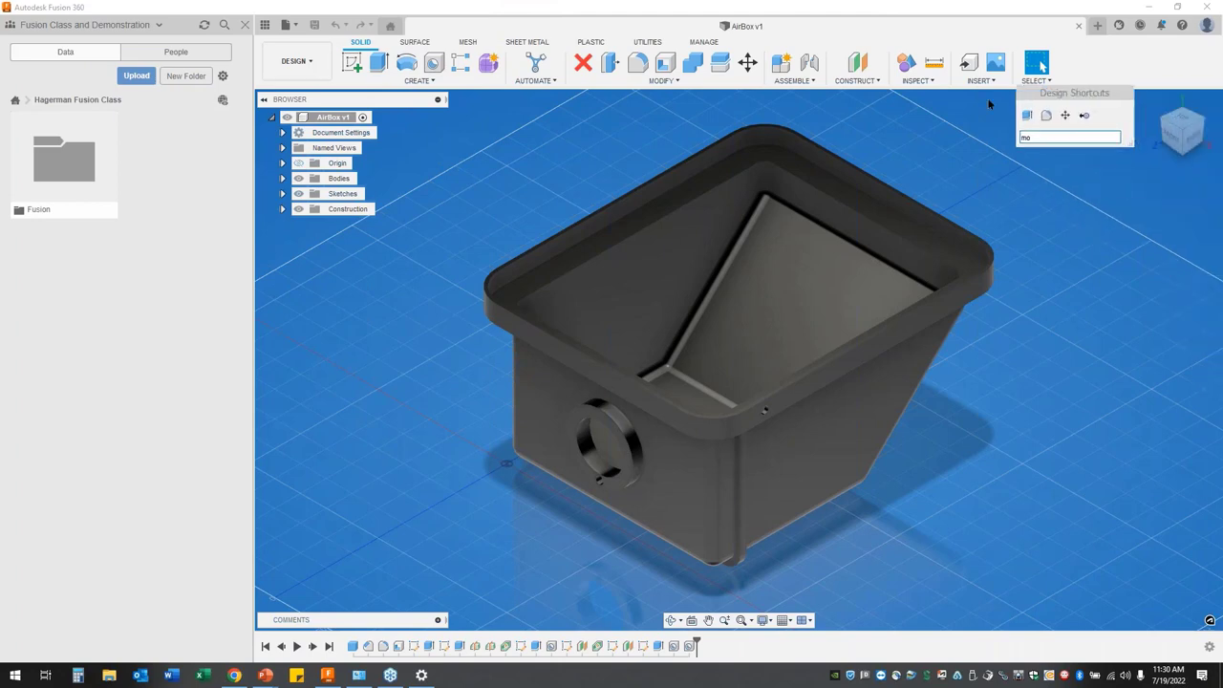
drag(988, 104, 379, 302)
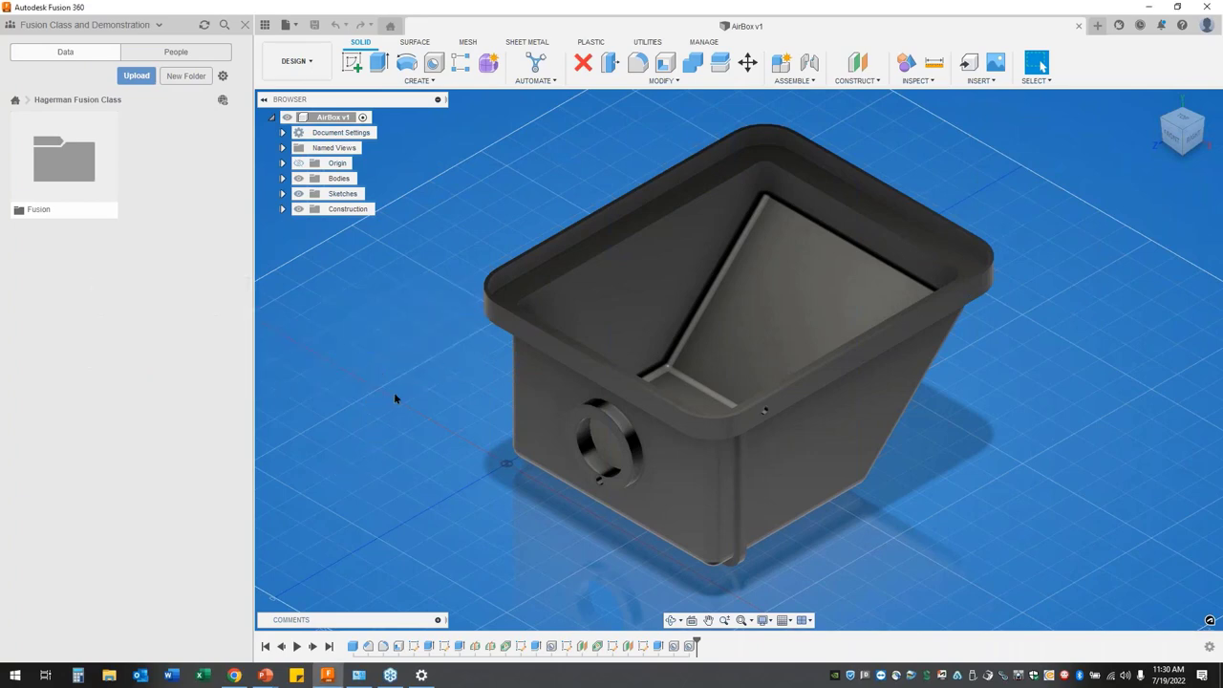
Switch to the Manufacture workspace, search the Manufacture Shortcuts box for "tu" and dismiss the results
click(305, 63)
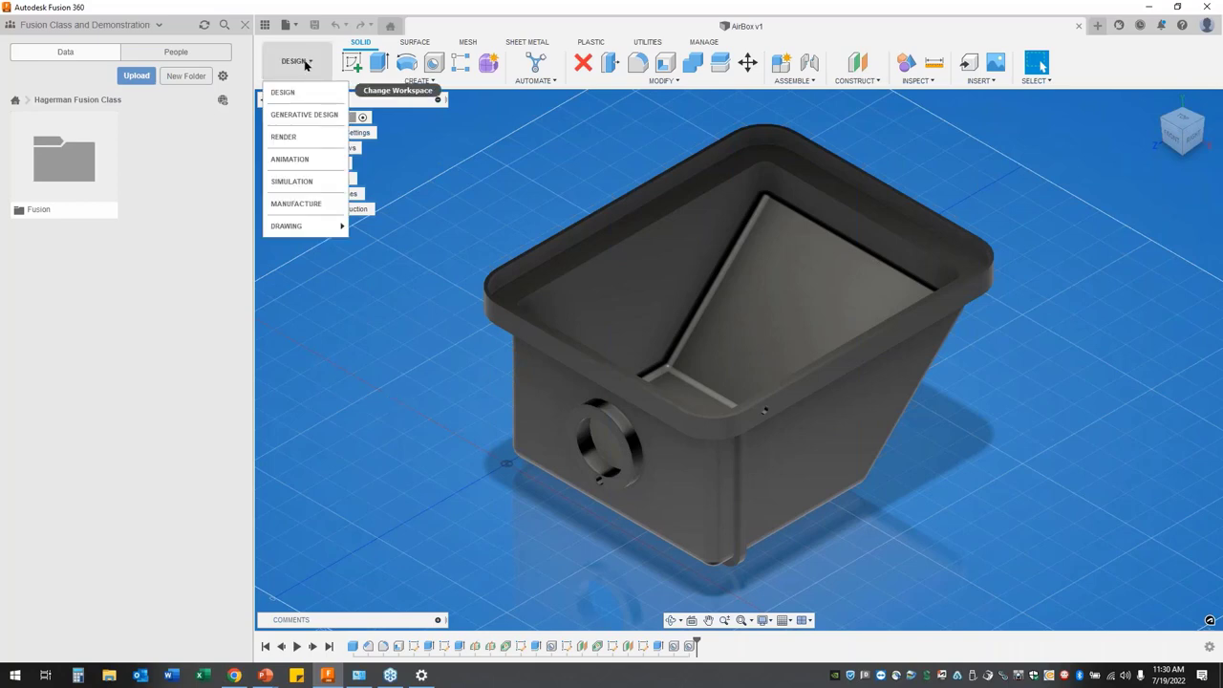
click(305, 204)
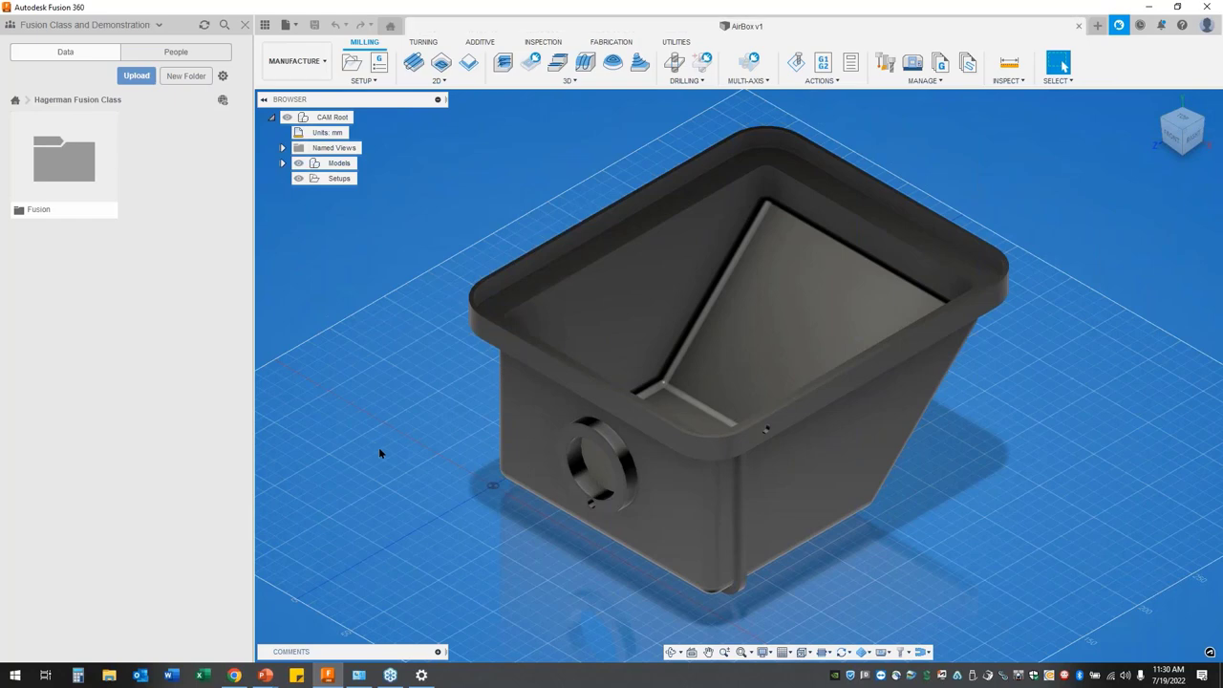
key(s)
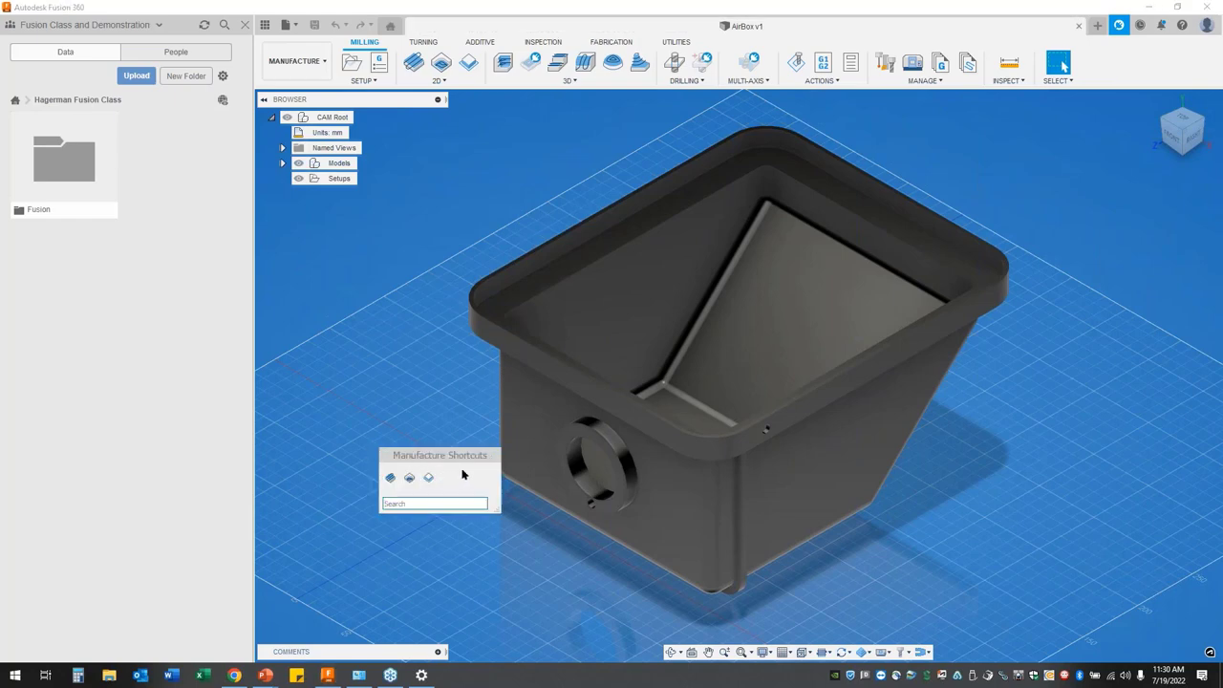
click(412, 503)
text(tu)
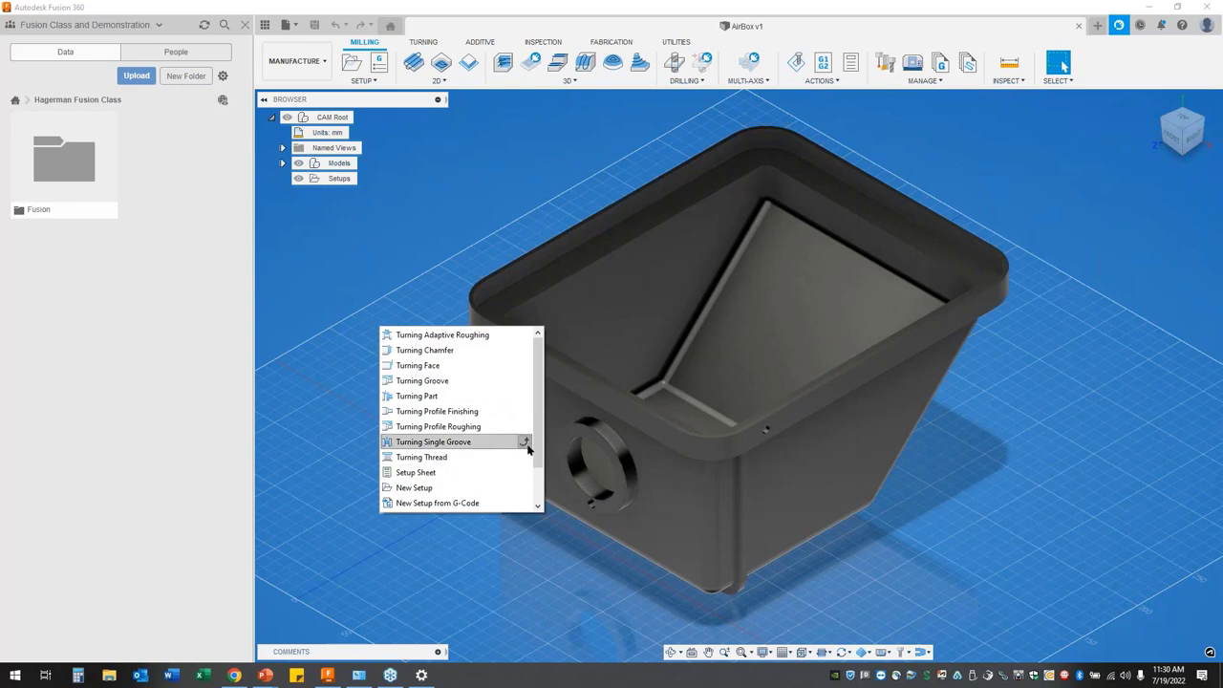
scroll(542, 445, down, 3)
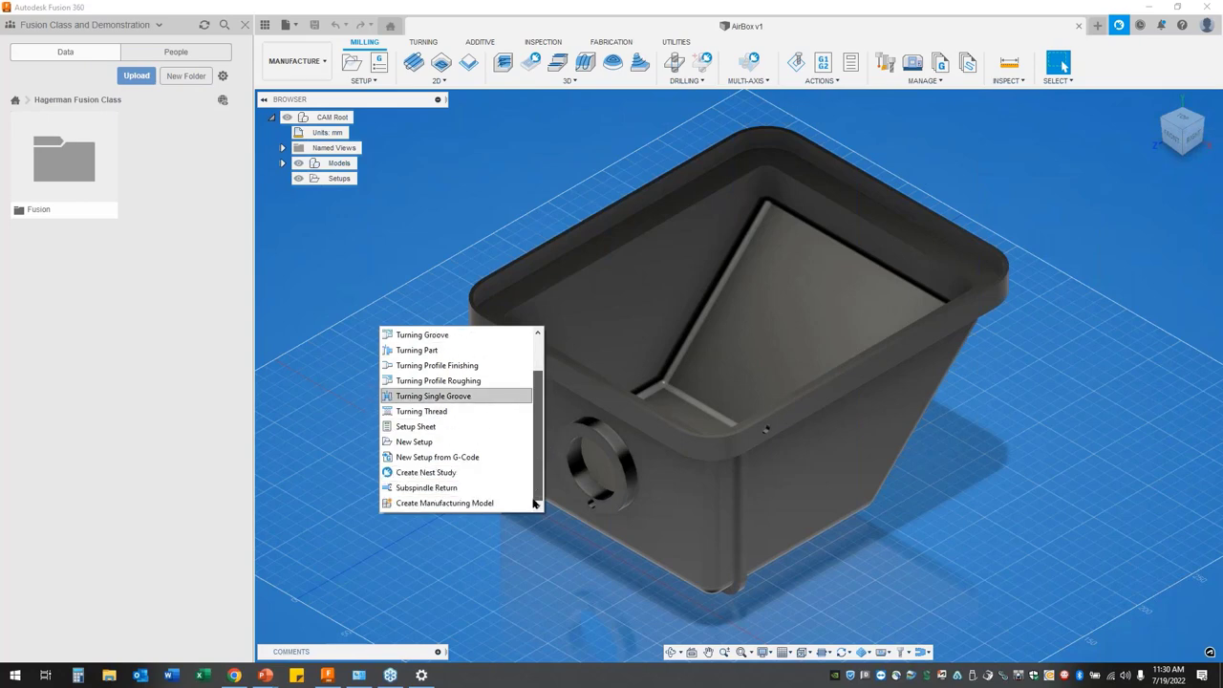
click(327, 420)
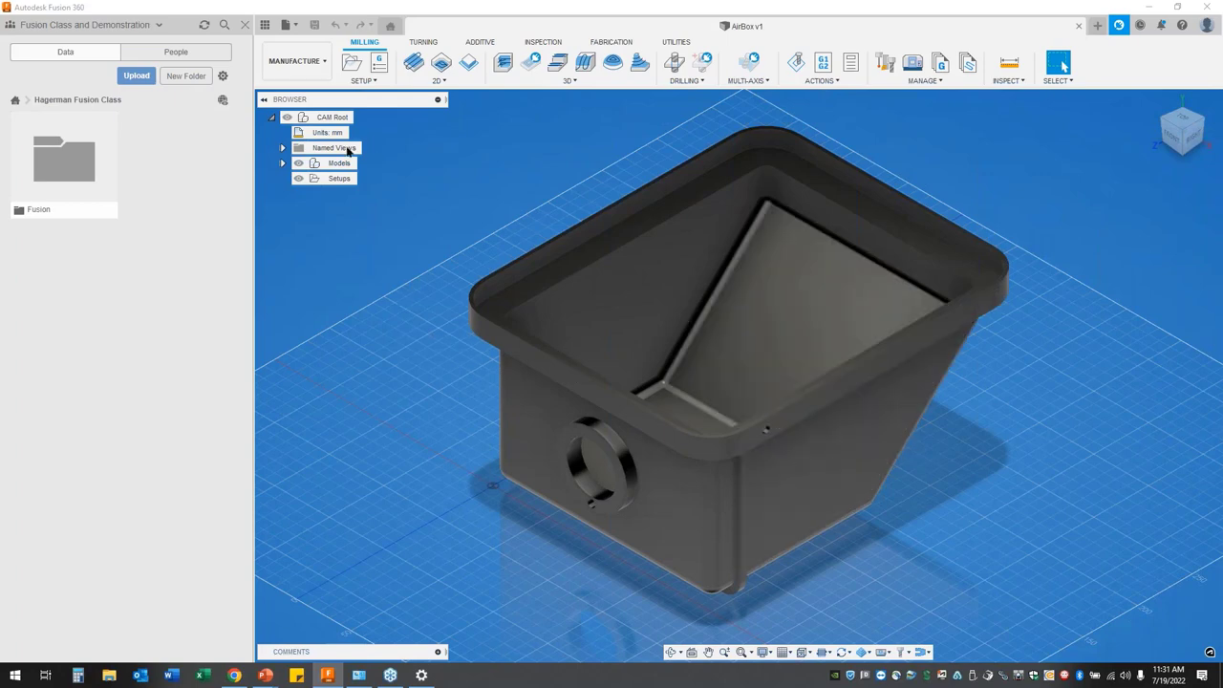
Go to the Home page and open the Fusion Class and Demonstration team on the web
click(305, 65)
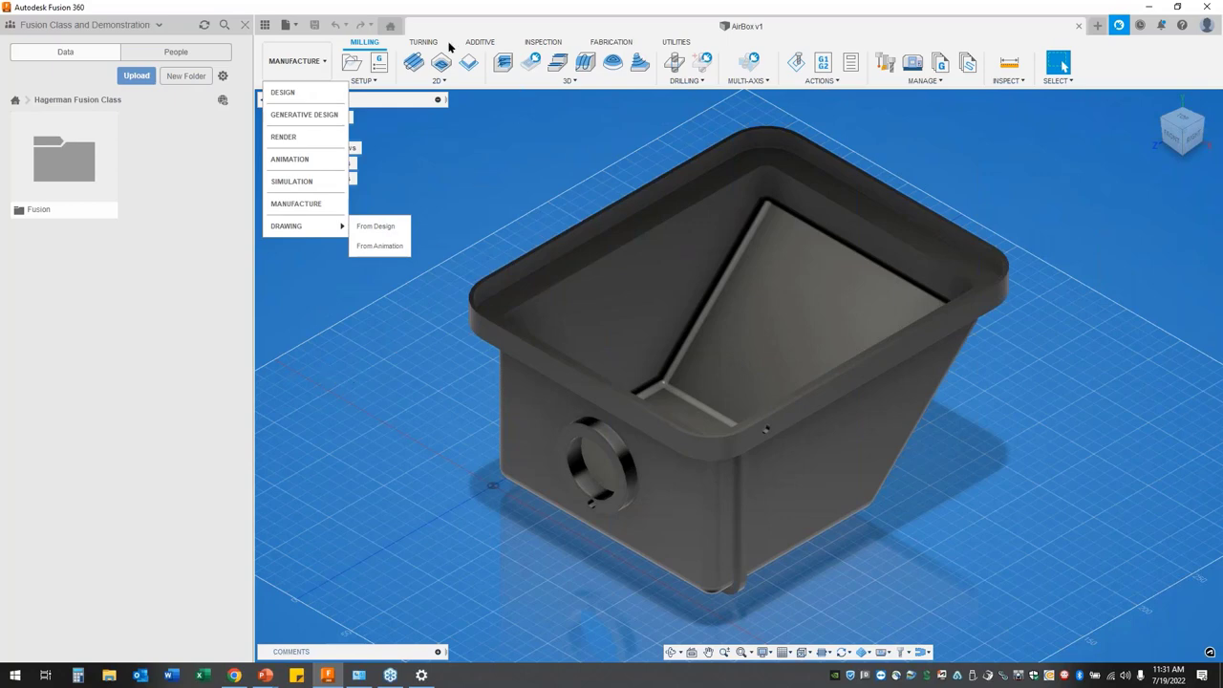
click(390, 26)
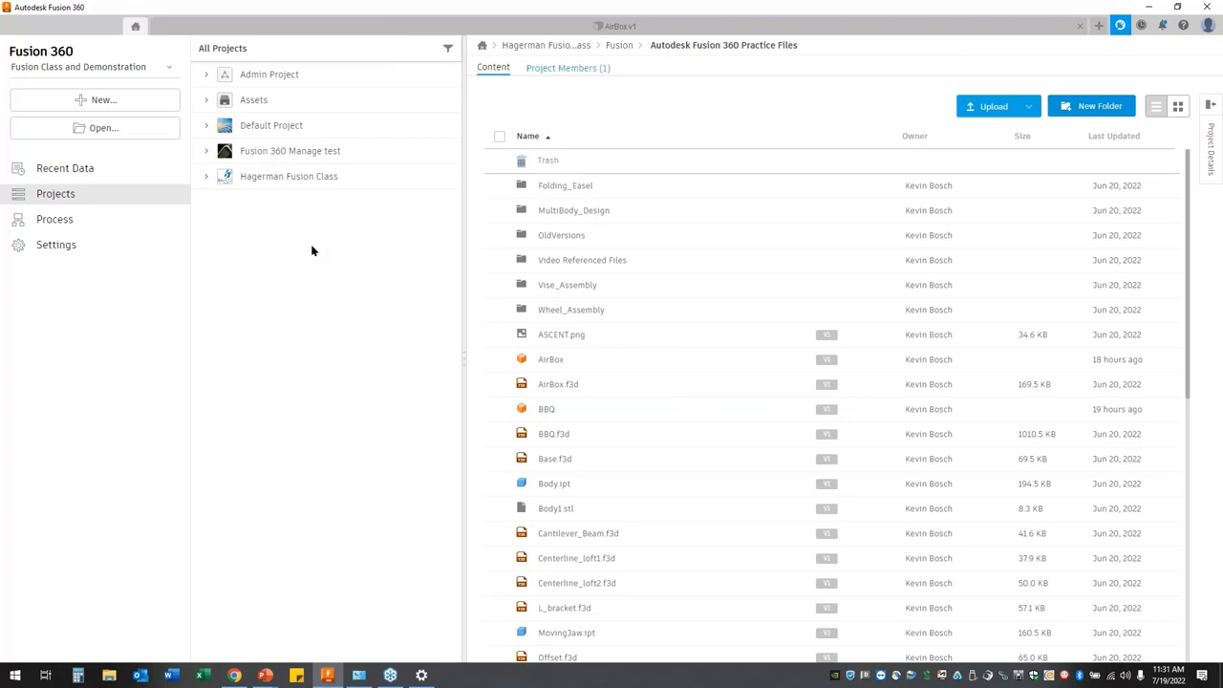
click(167, 68)
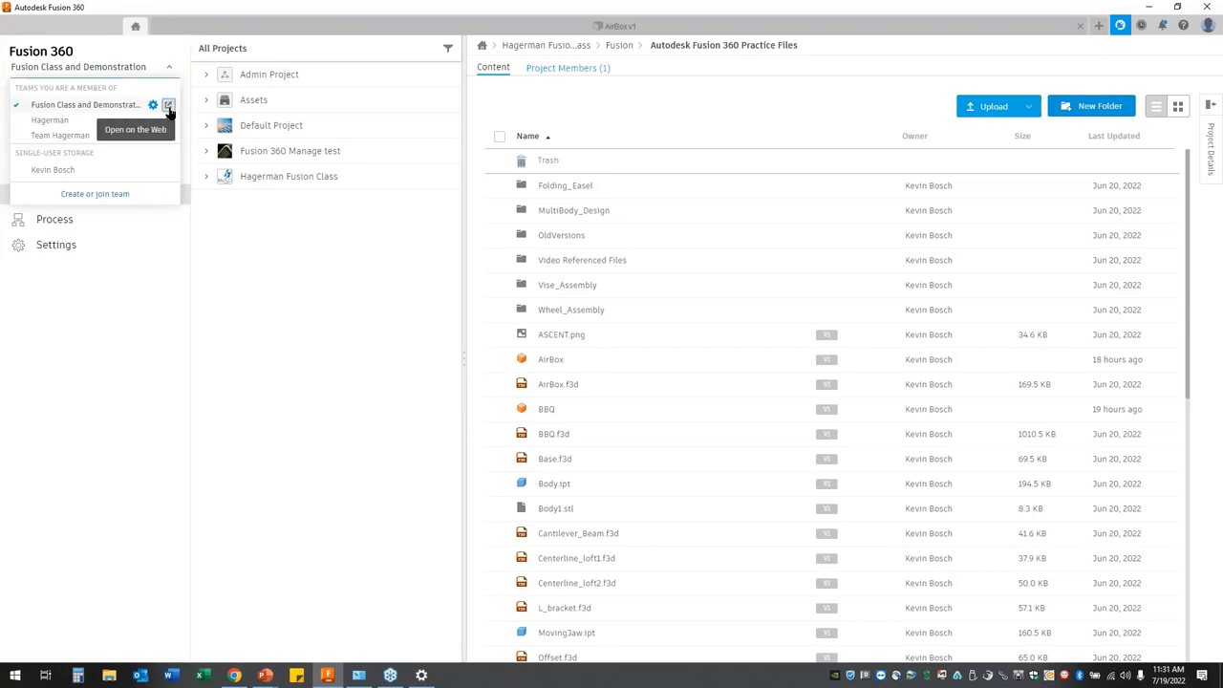
click(168, 108)
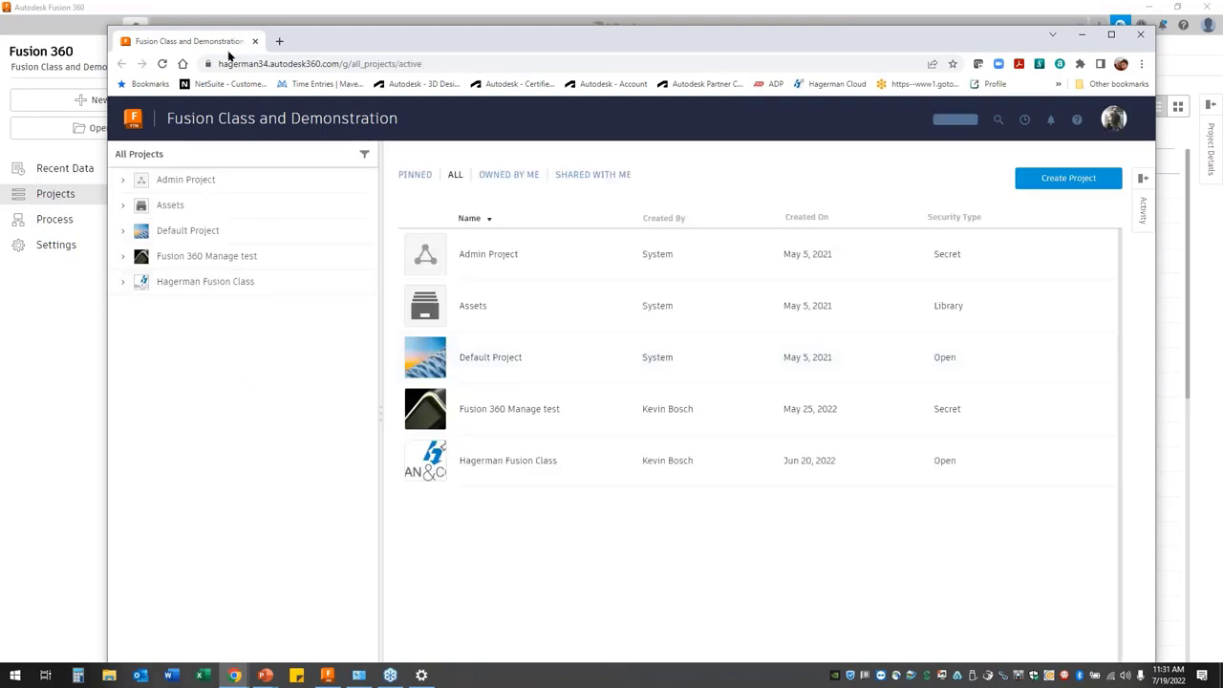
Browse the Hagerman Fusion Class project to the Autodesk Fusion 360 Practice Files folder and view the AirBox design in 3D
click(195, 284)
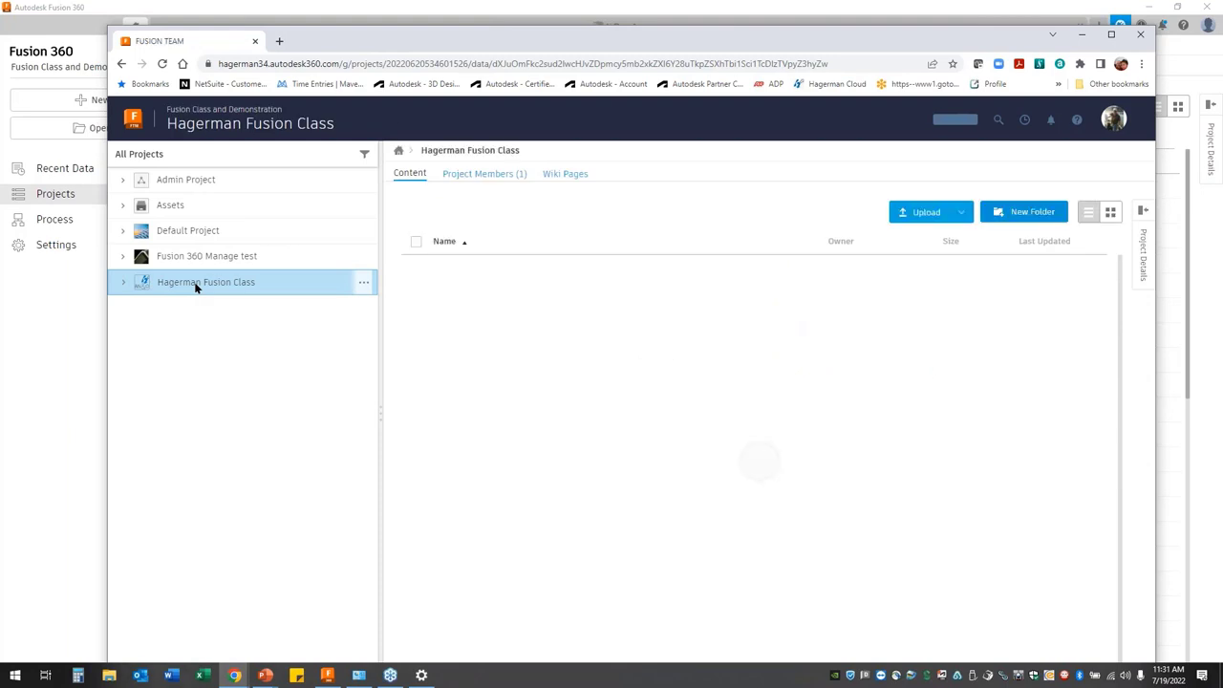
double_click(480, 296)
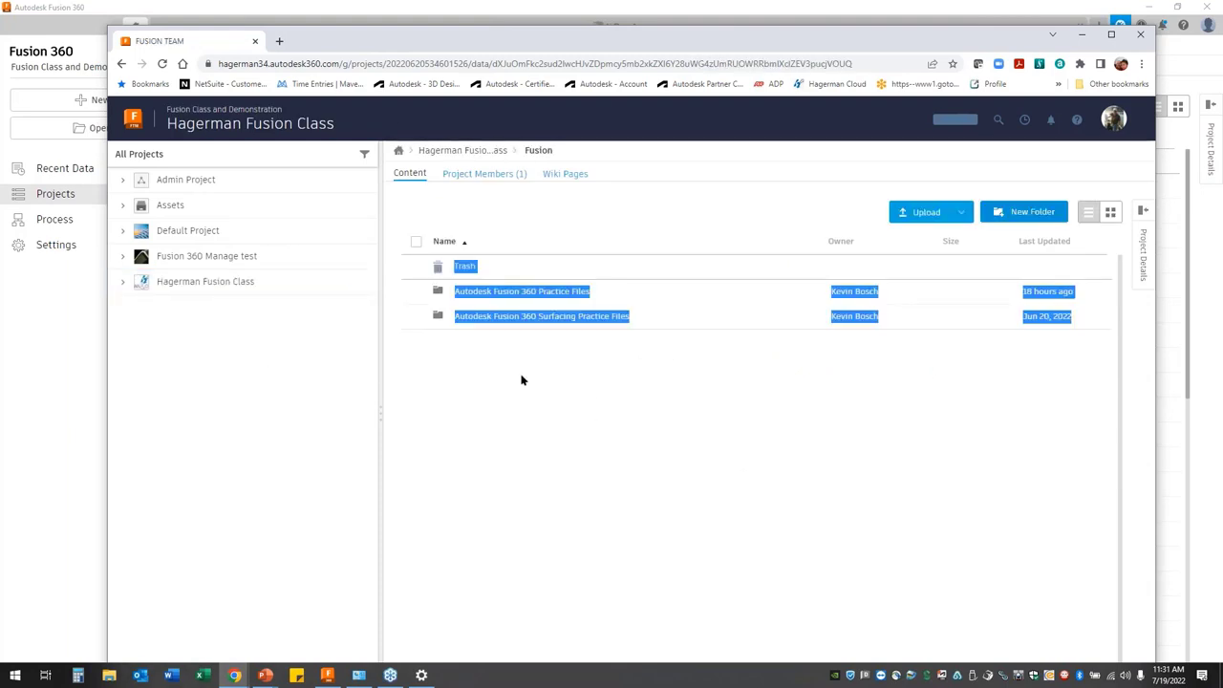
double_click(526, 292)
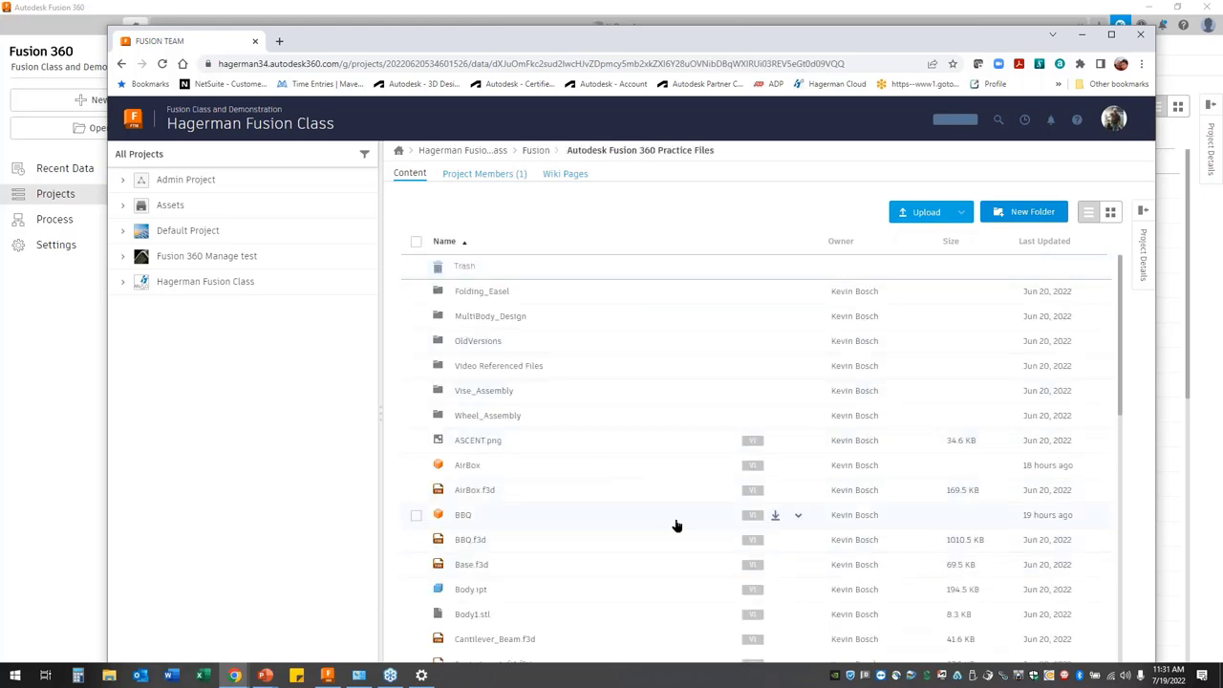
scroll(616, 401, down, 1)
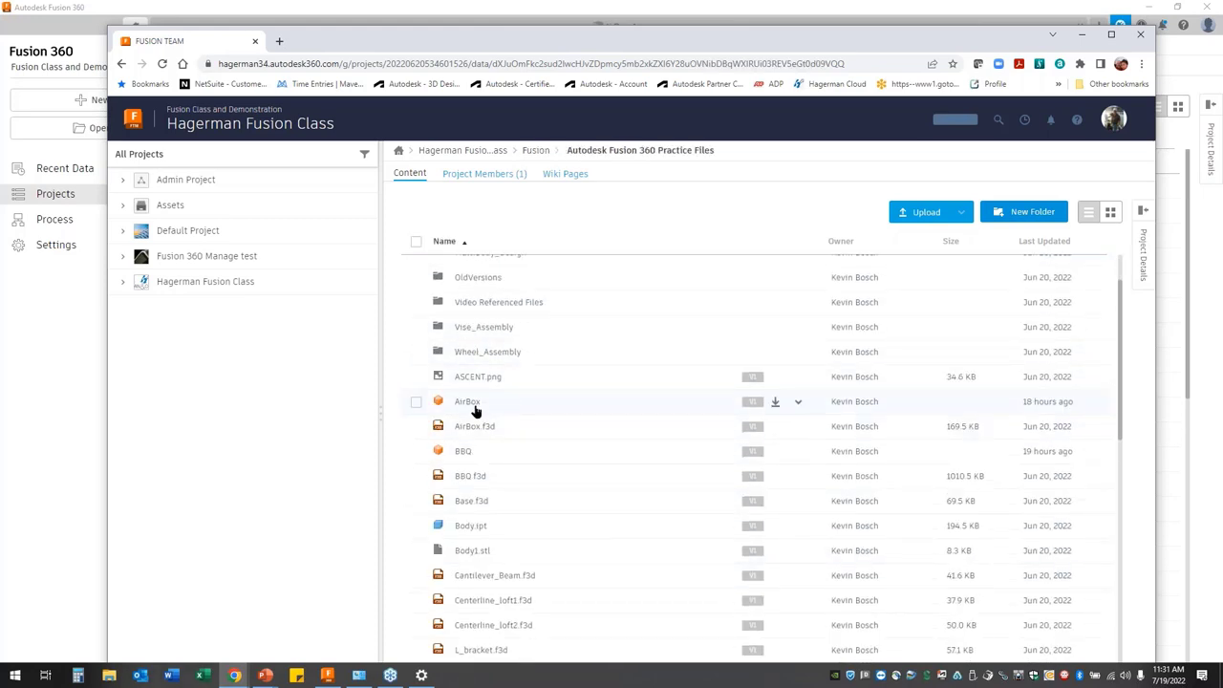
click(470, 402)
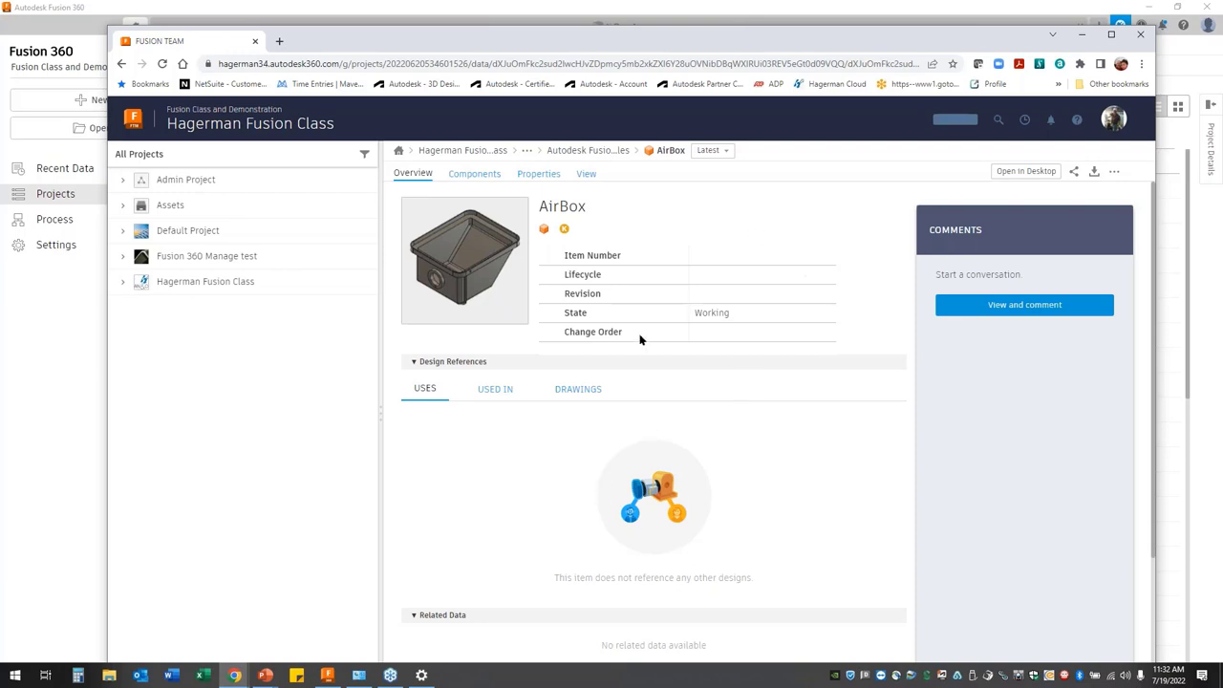
click(585, 173)
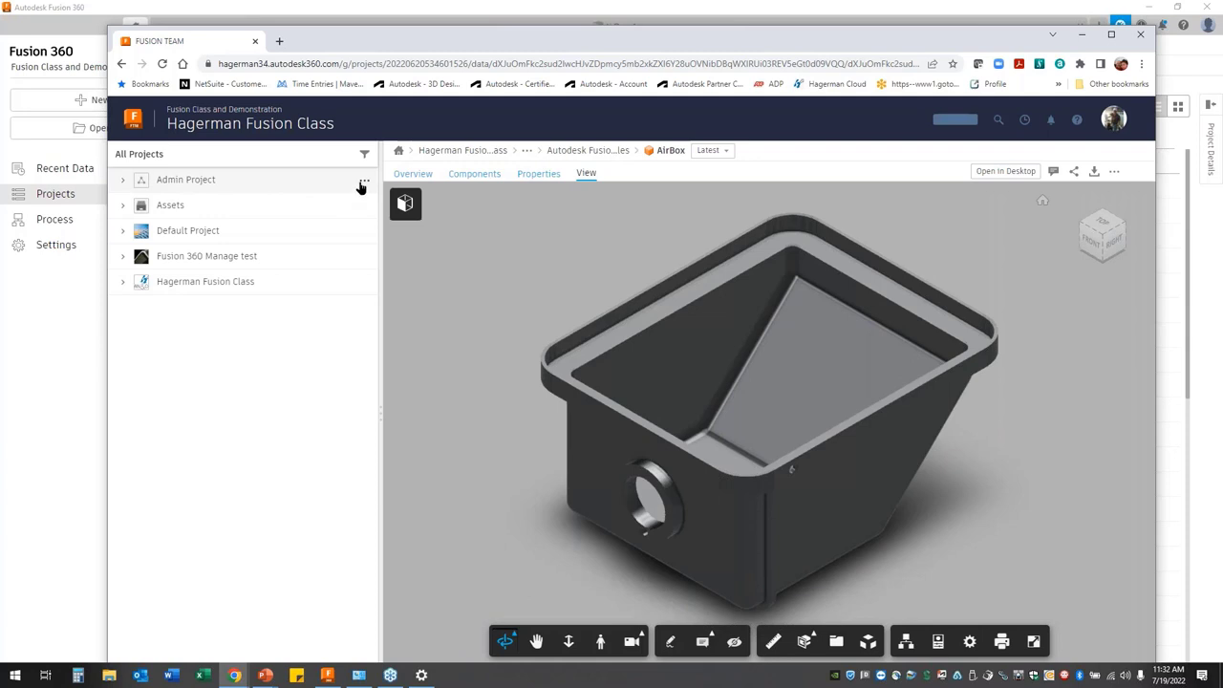
Go to the Fusion 360 Manage test project, look through its details and member list, and return to its content
click(368, 261)
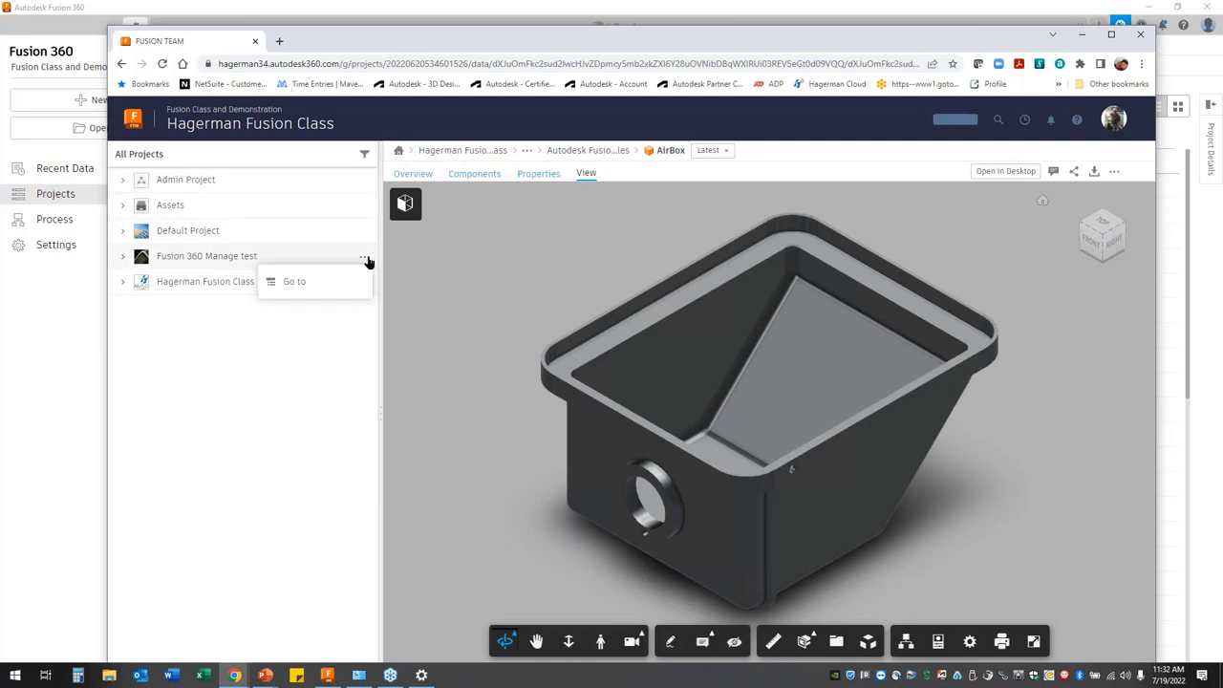
click(306, 287)
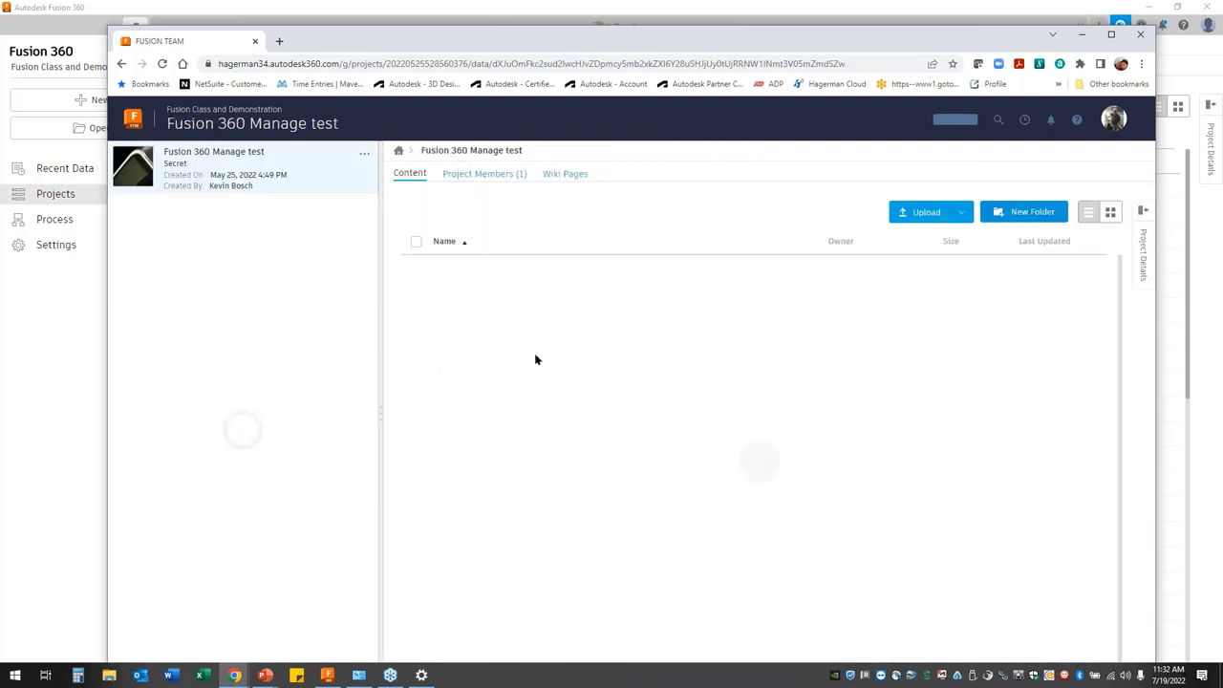
click(1144, 250)
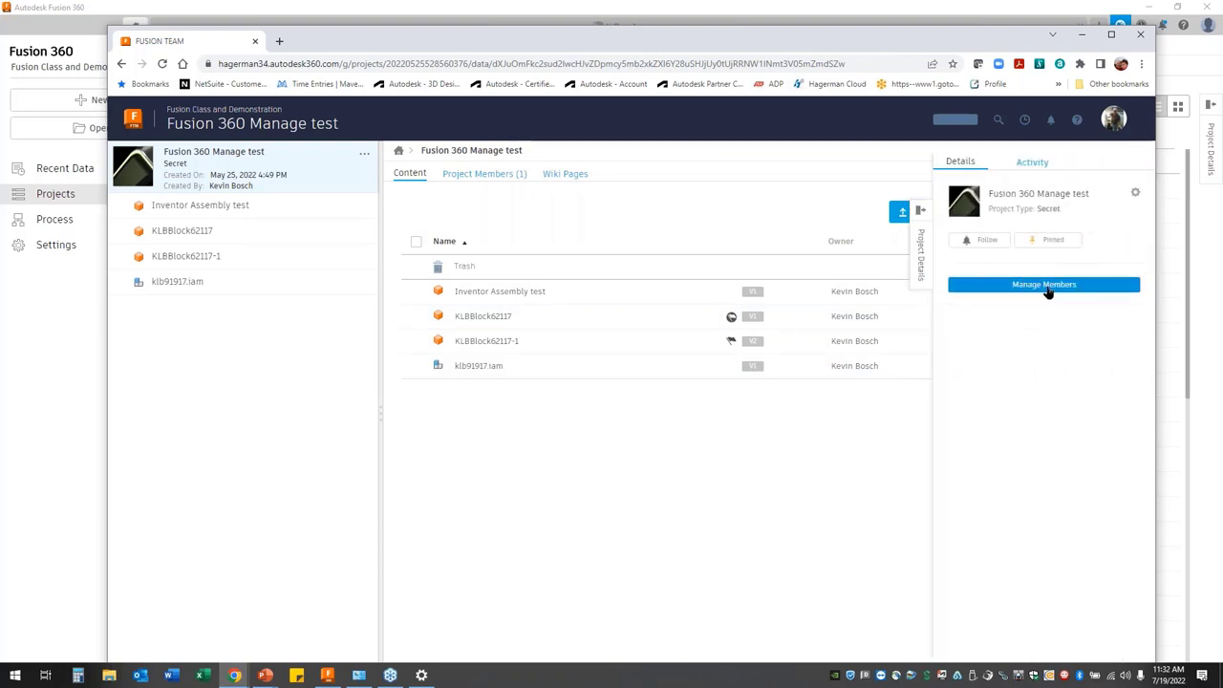
click(1038, 286)
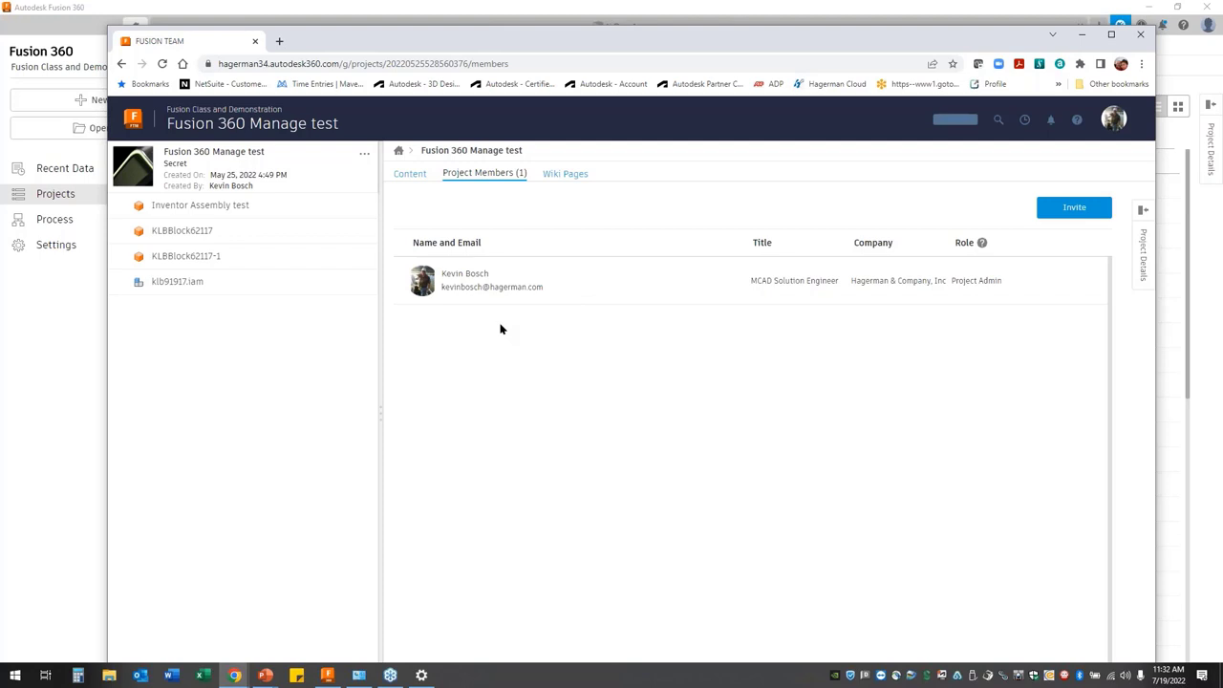
click(409, 174)
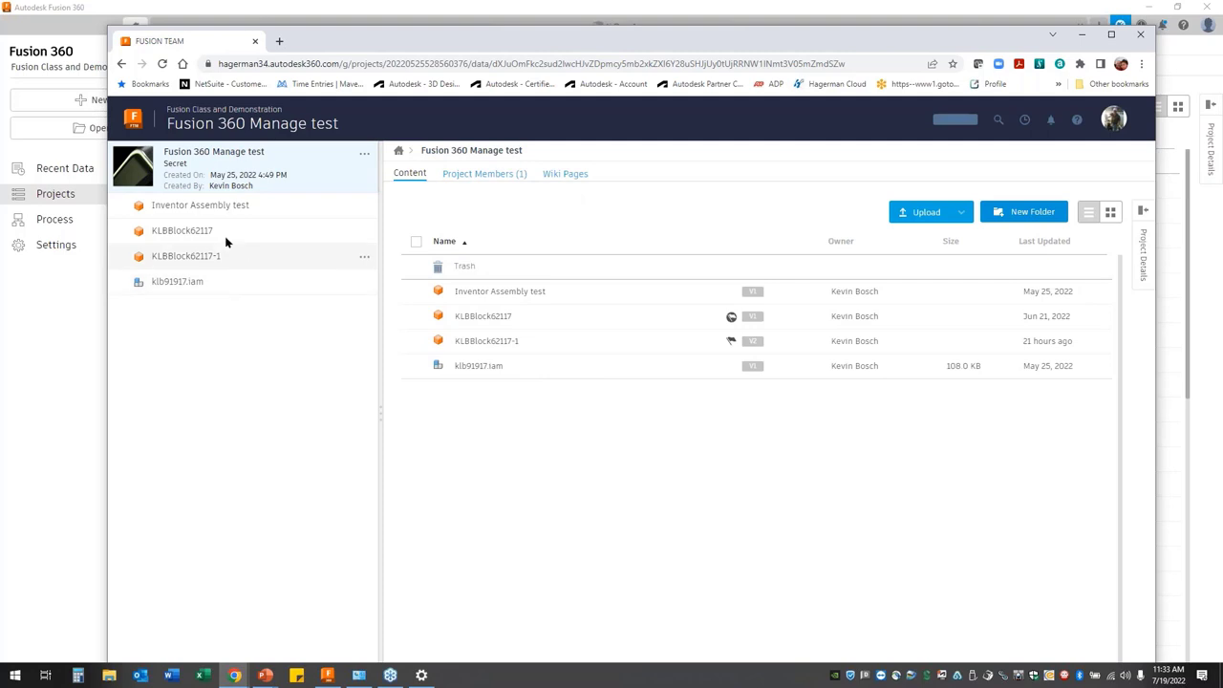
Examine the Hagerman Fusion Class project's details and members, then view the Default Project's content
click(398, 151)
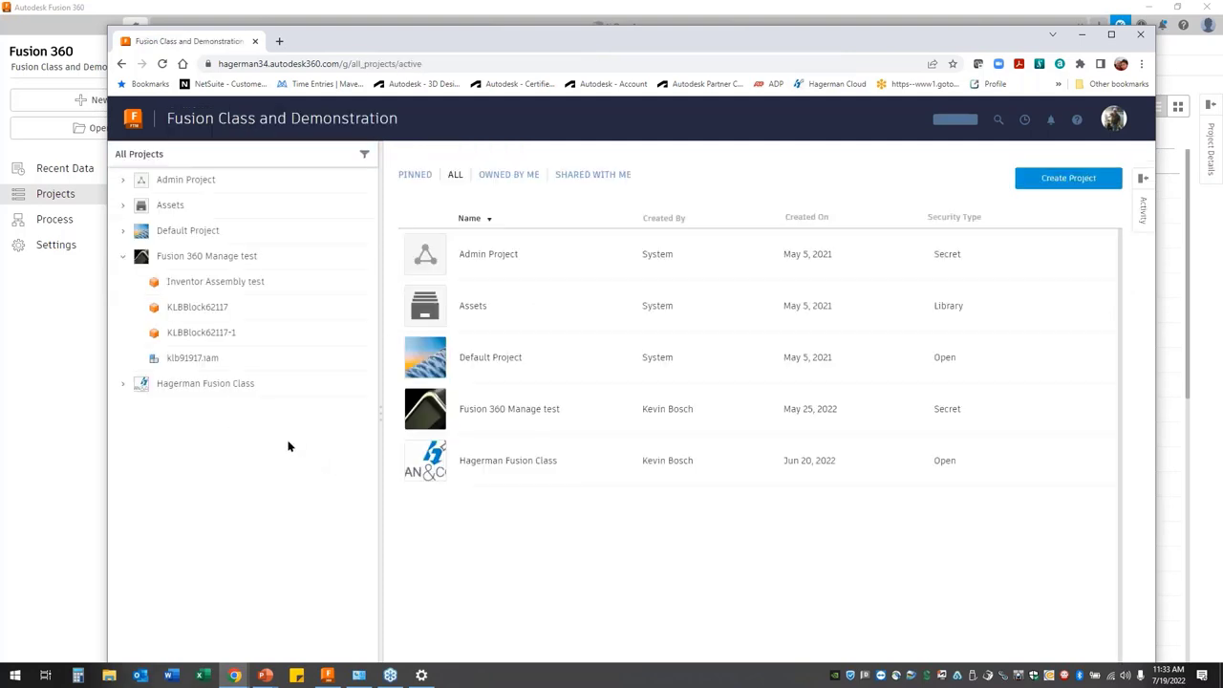
click(218, 383)
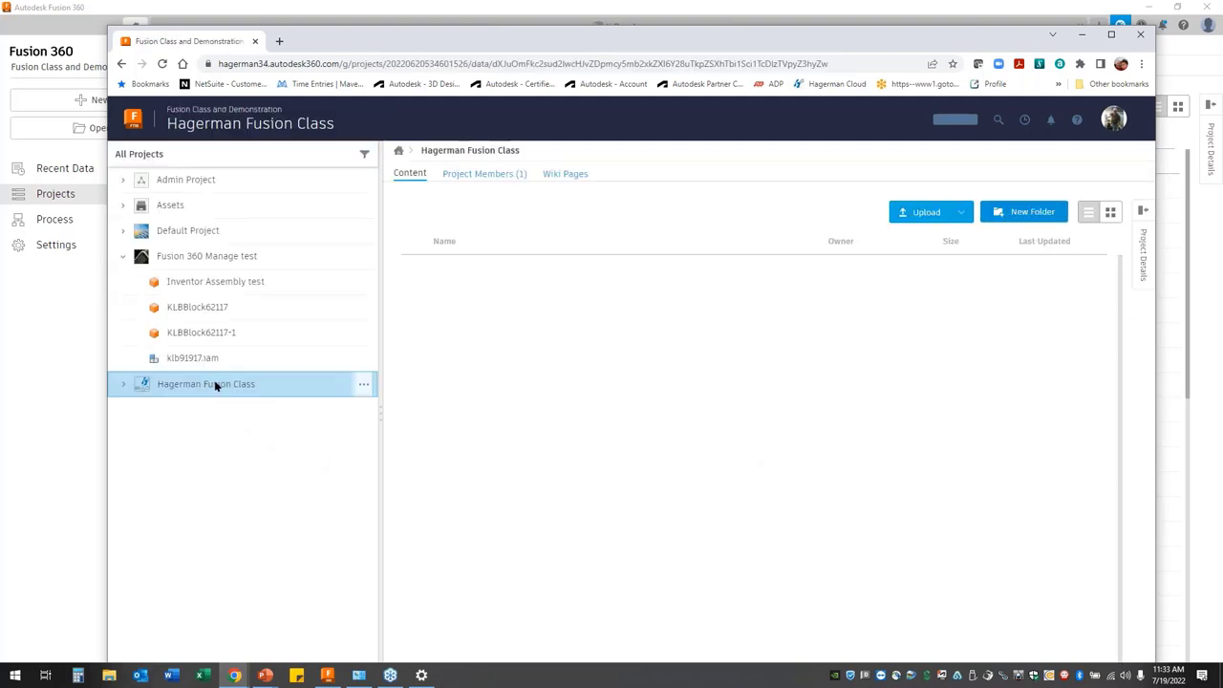
click(1142, 246)
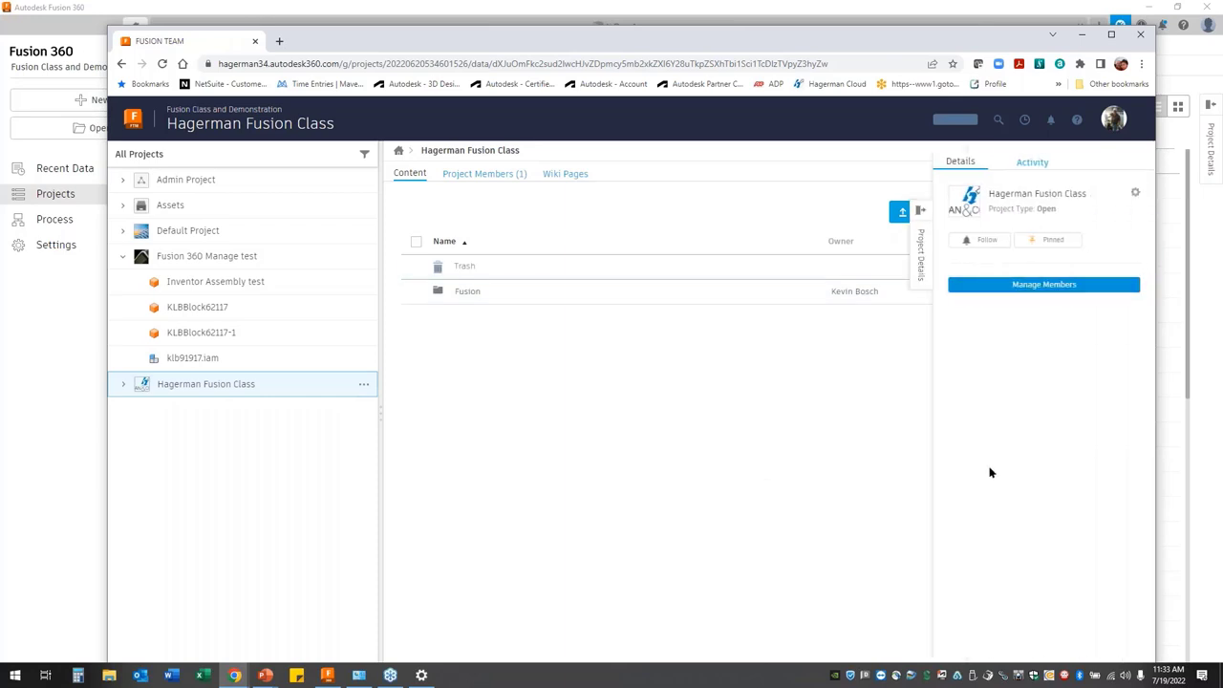
click(1061, 286)
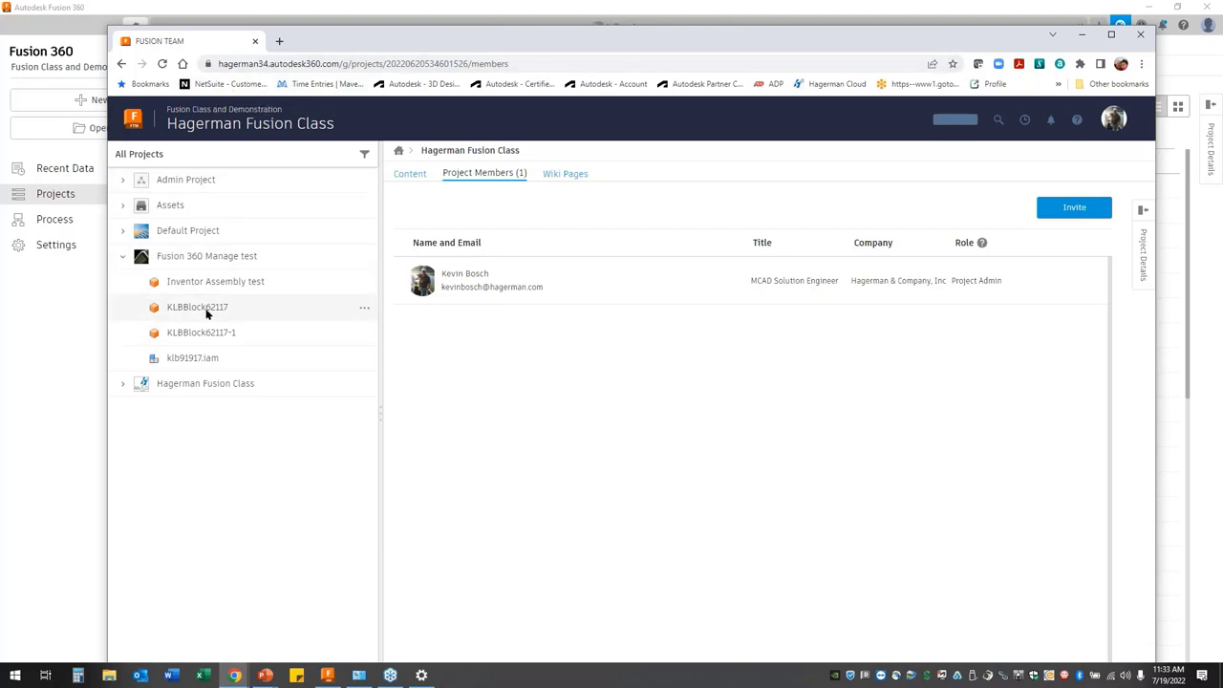
click(179, 233)
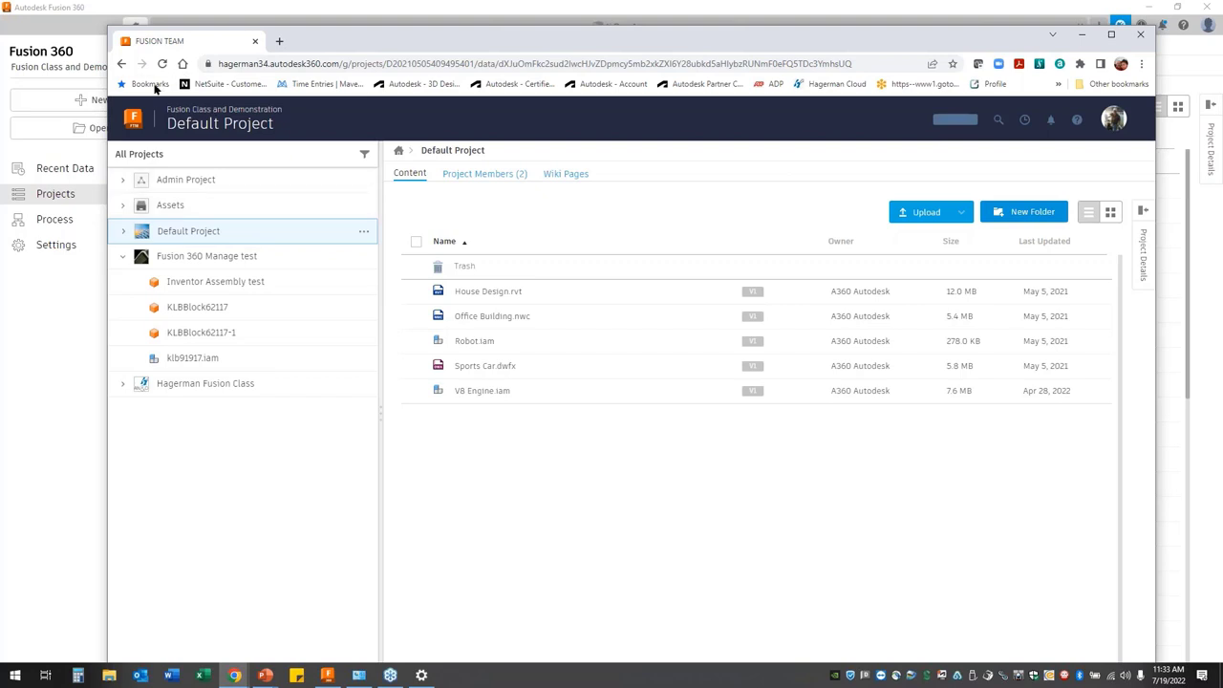
Return to Fusion 360, switch the active team to Hagerman and open that team on the web
click(1142, 35)
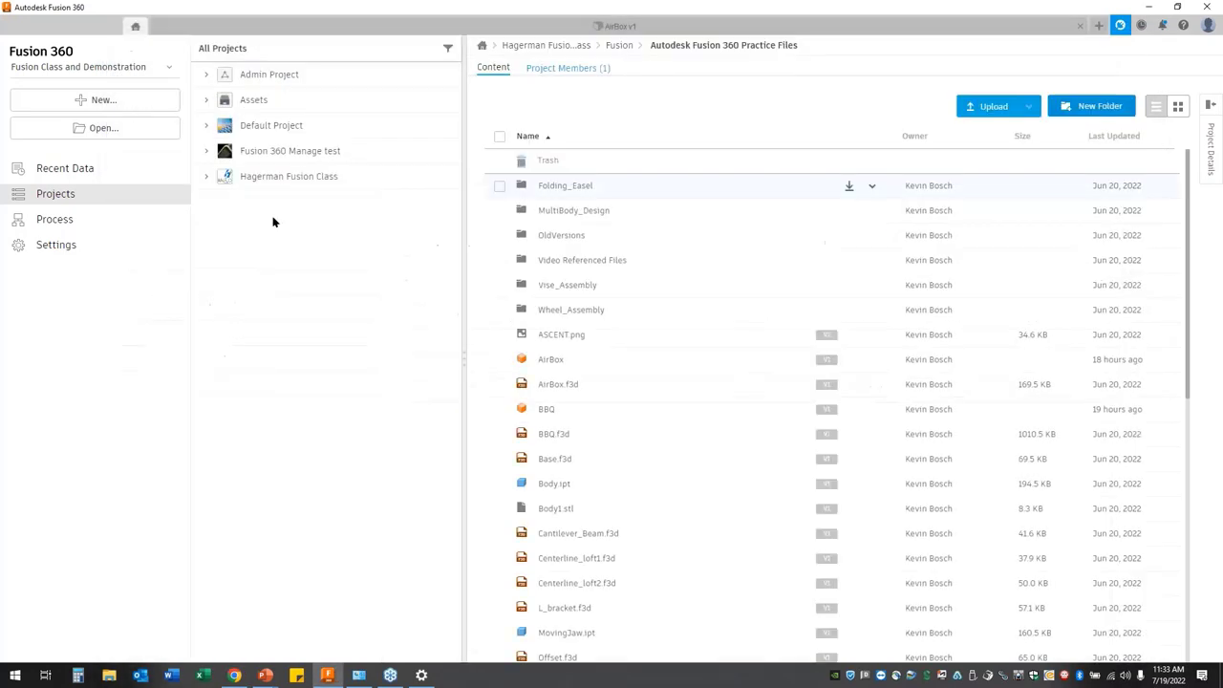
click(169, 67)
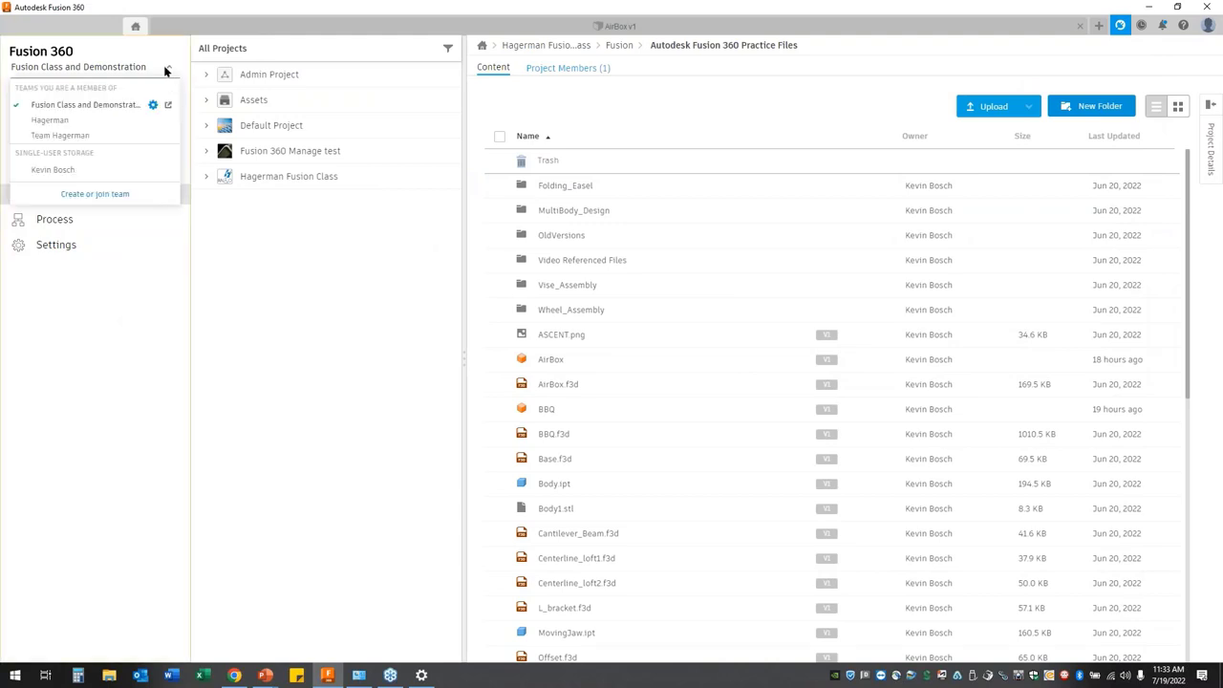
click(52, 121)
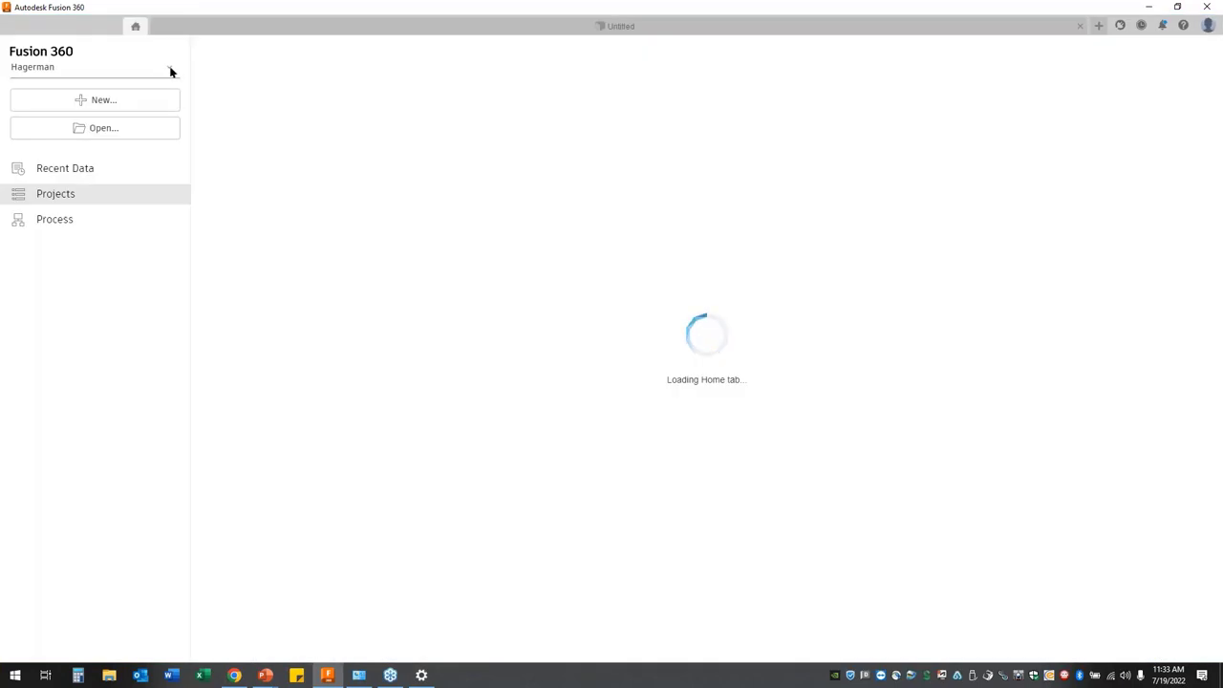
click(169, 68)
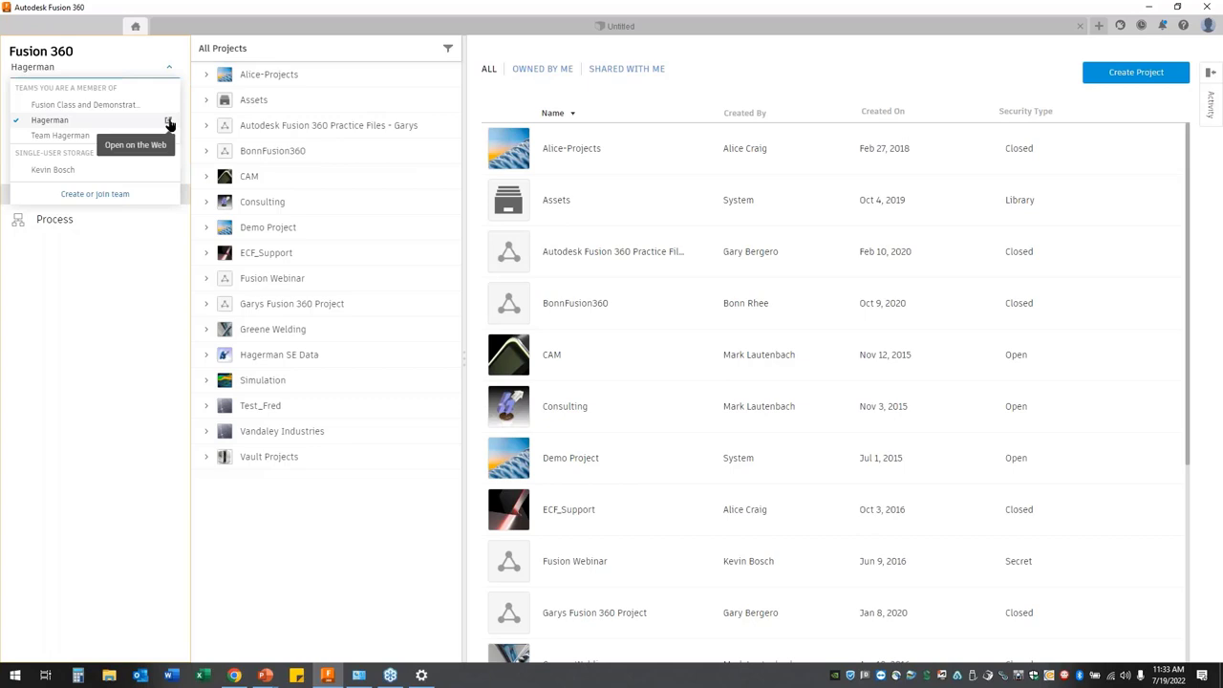
click(167, 121)
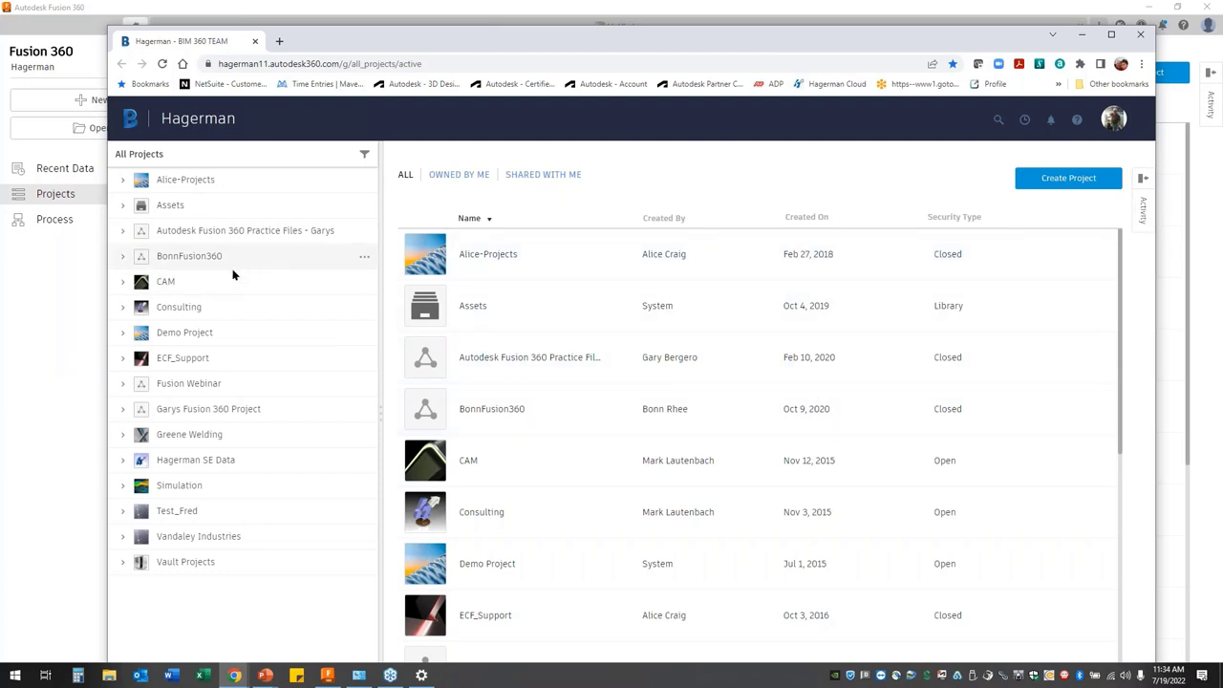
Dismiss the Consulting project's join request and view the Demo Project's details and member list
click(205, 307)
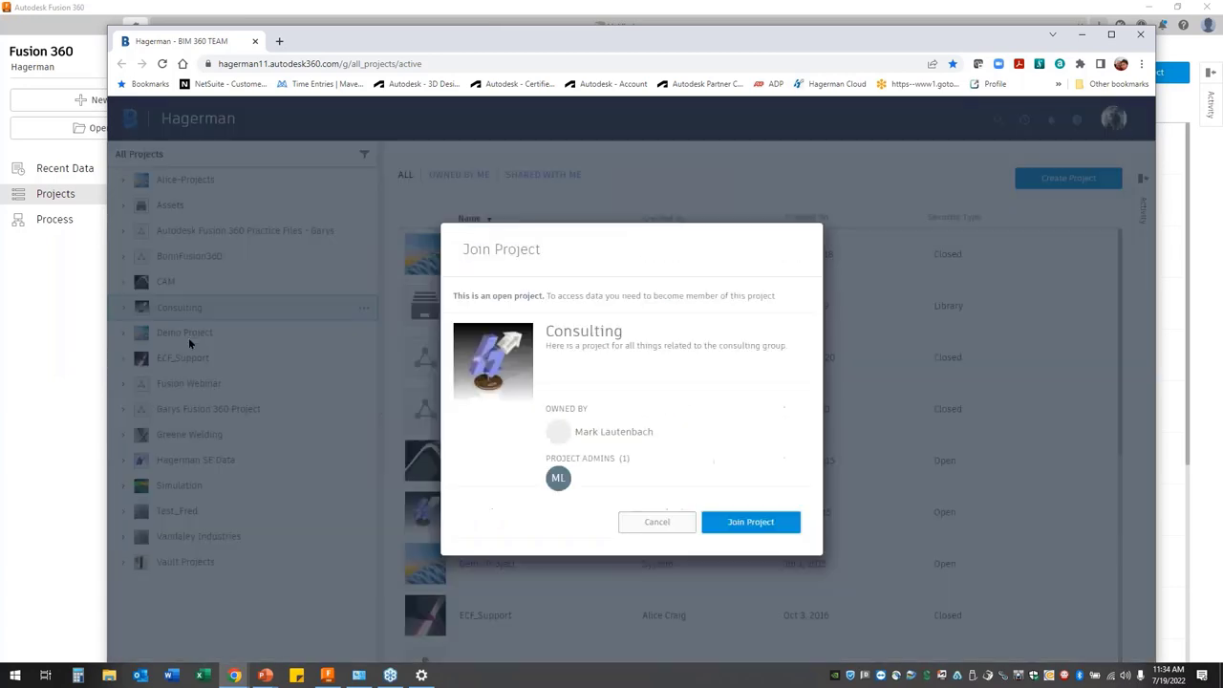
click(188, 337)
click(189, 335)
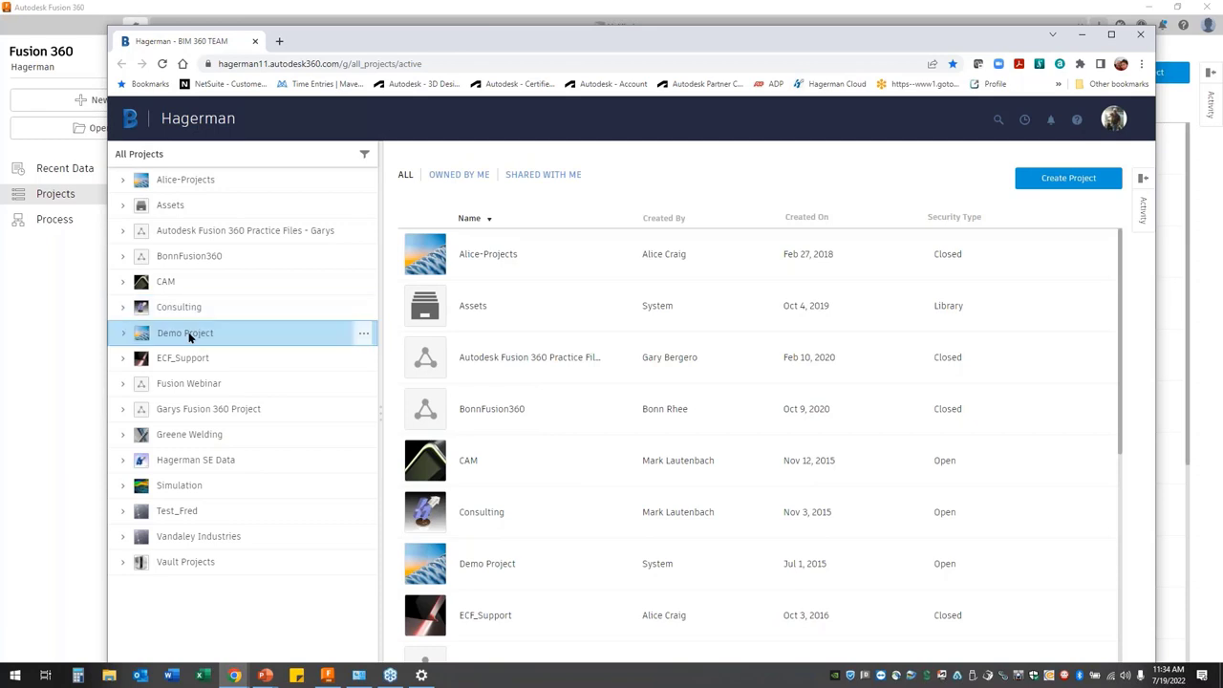
click(1142, 258)
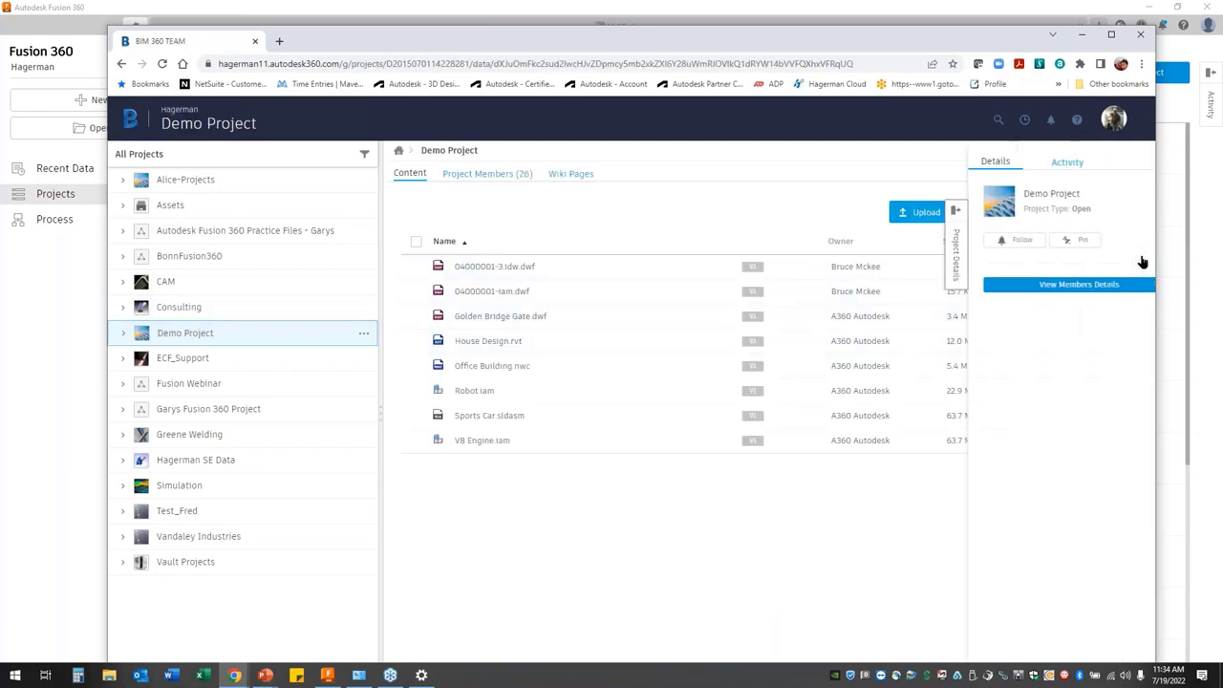
click(1031, 283)
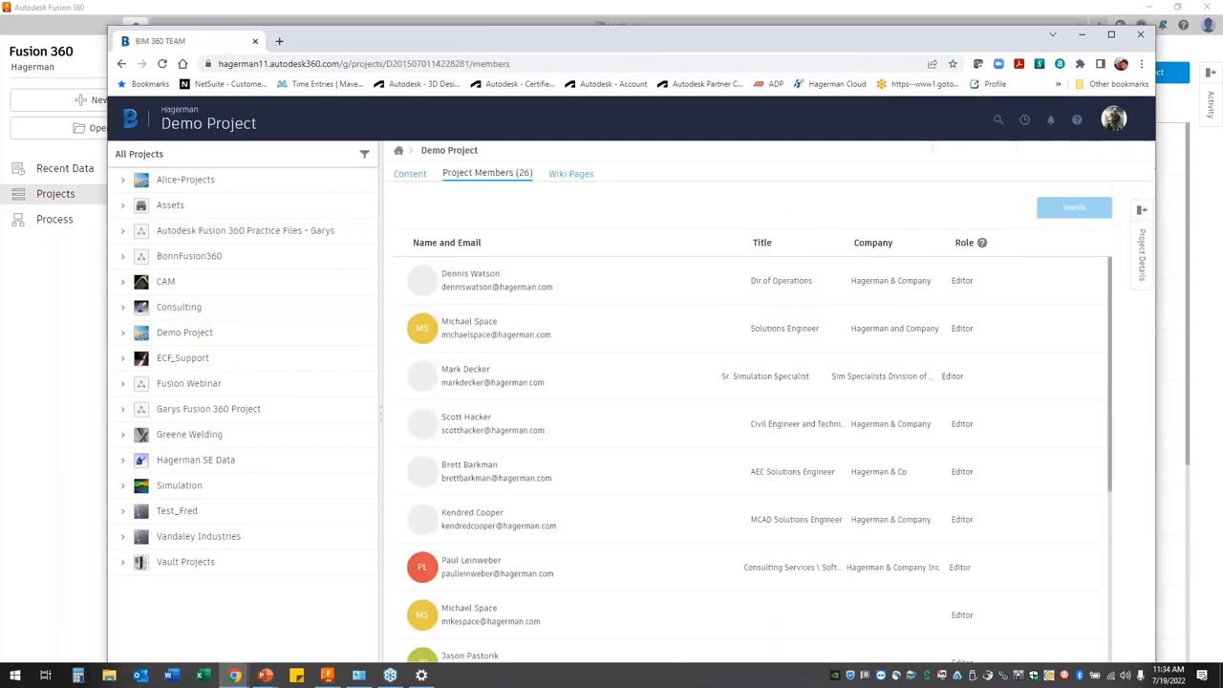
Look through the Demo Project's member list and roles, then close the team's web page
scroll(516, 504, down, 2)
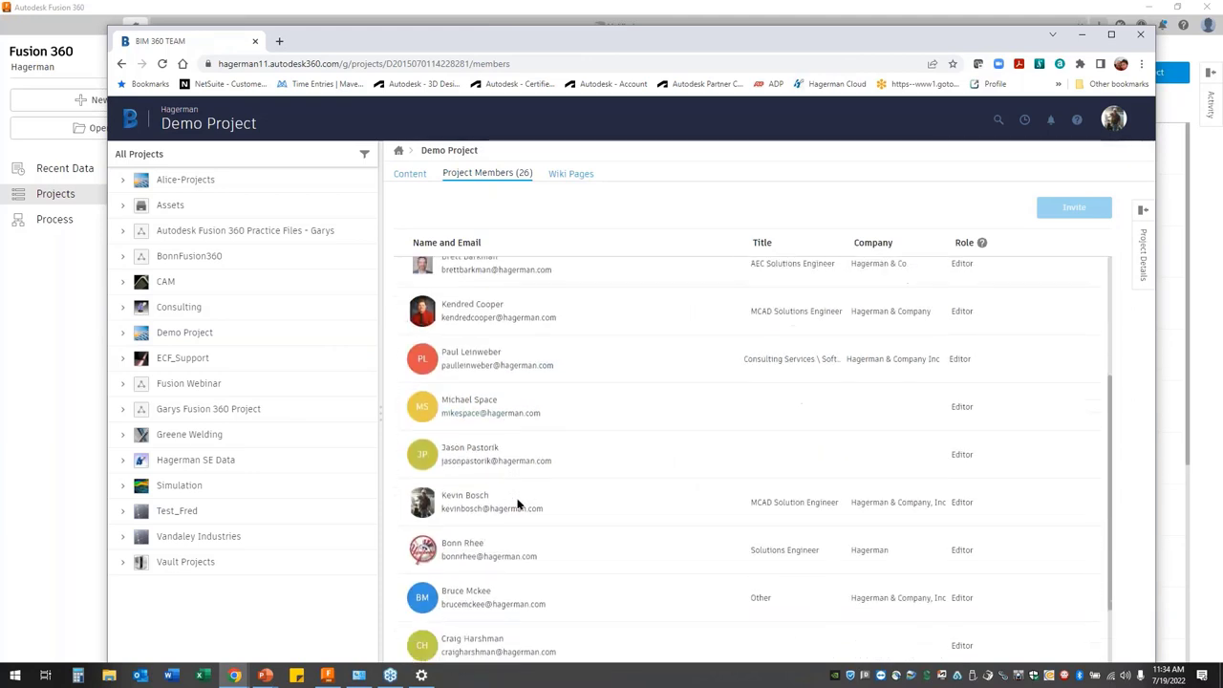
scroll(517, 504, down, 1)
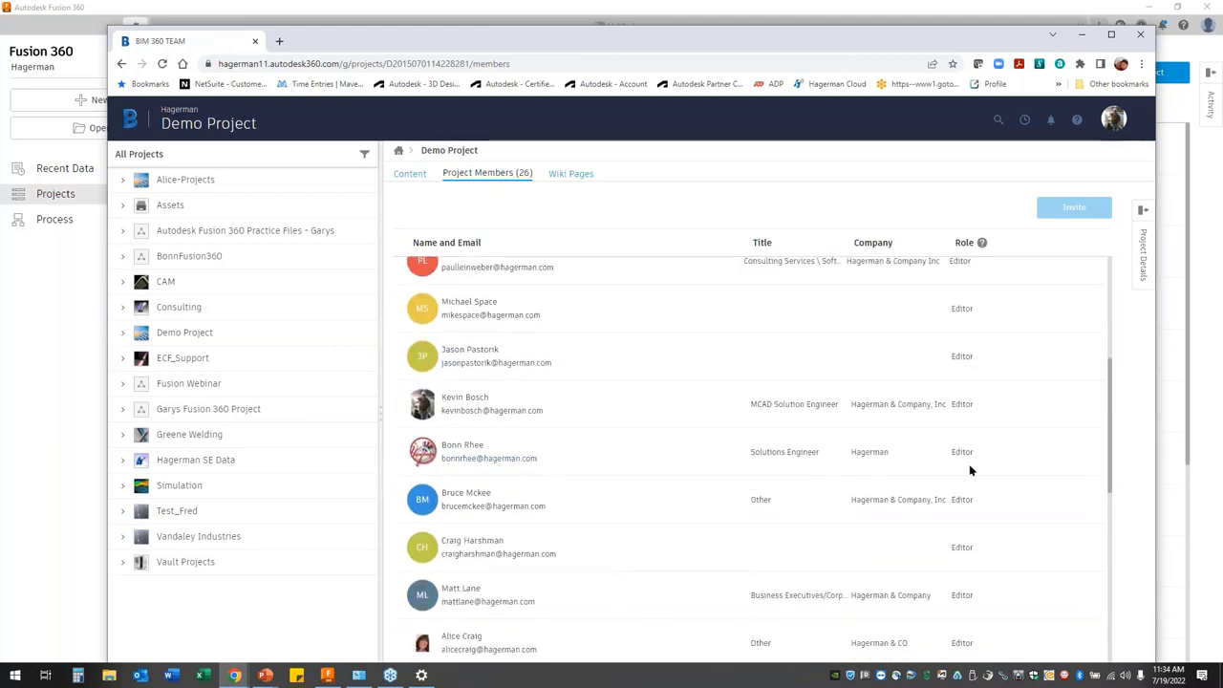
scroll(970, 470, up, 3)
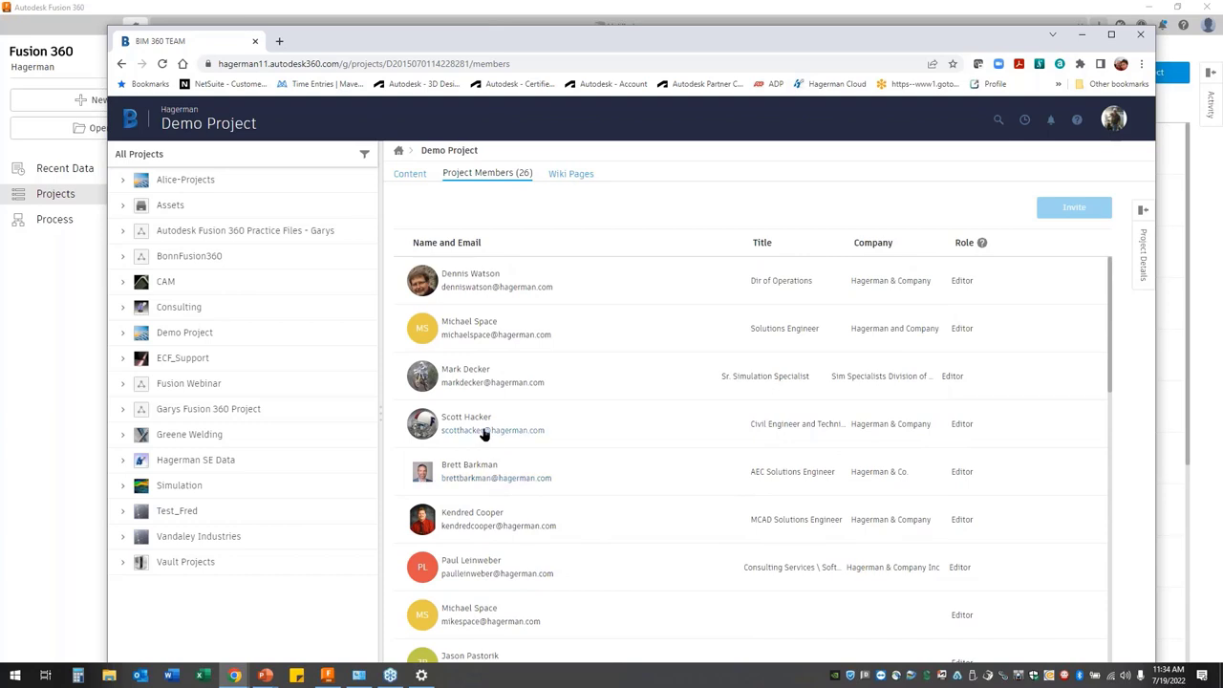
click(1141, 38)
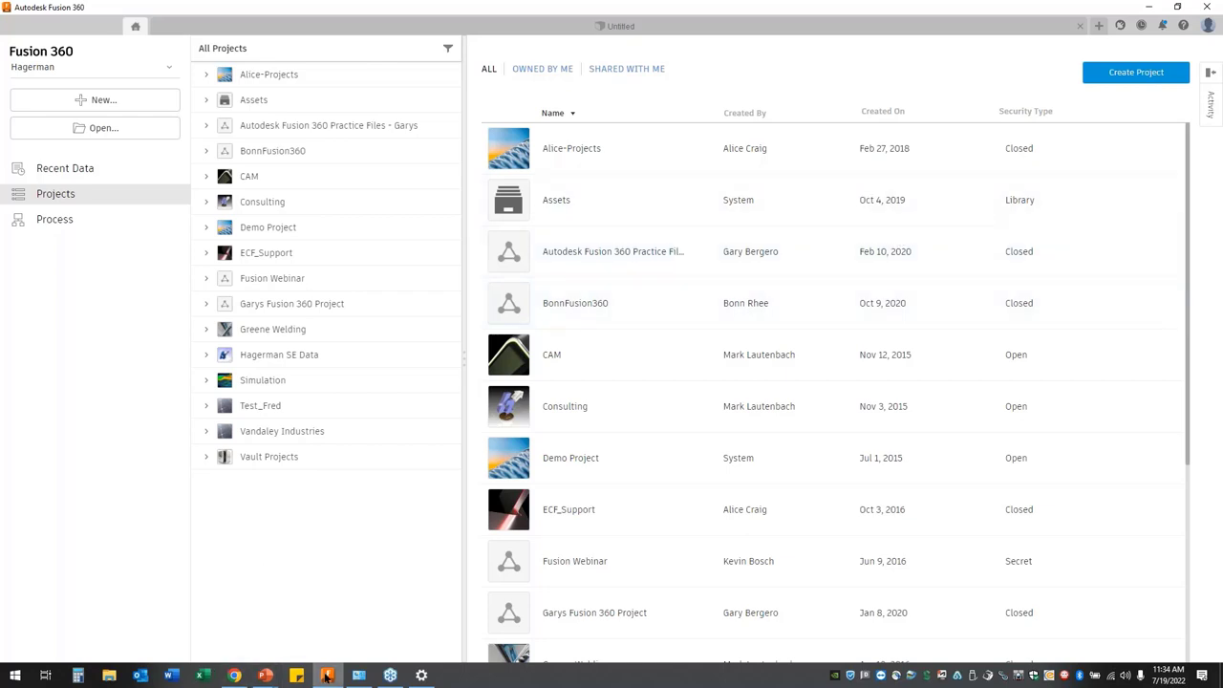
Switch to the PowerPoint slide show and advance to the Design Shortcuts bonus topic slide
mouse_move(260, 677)
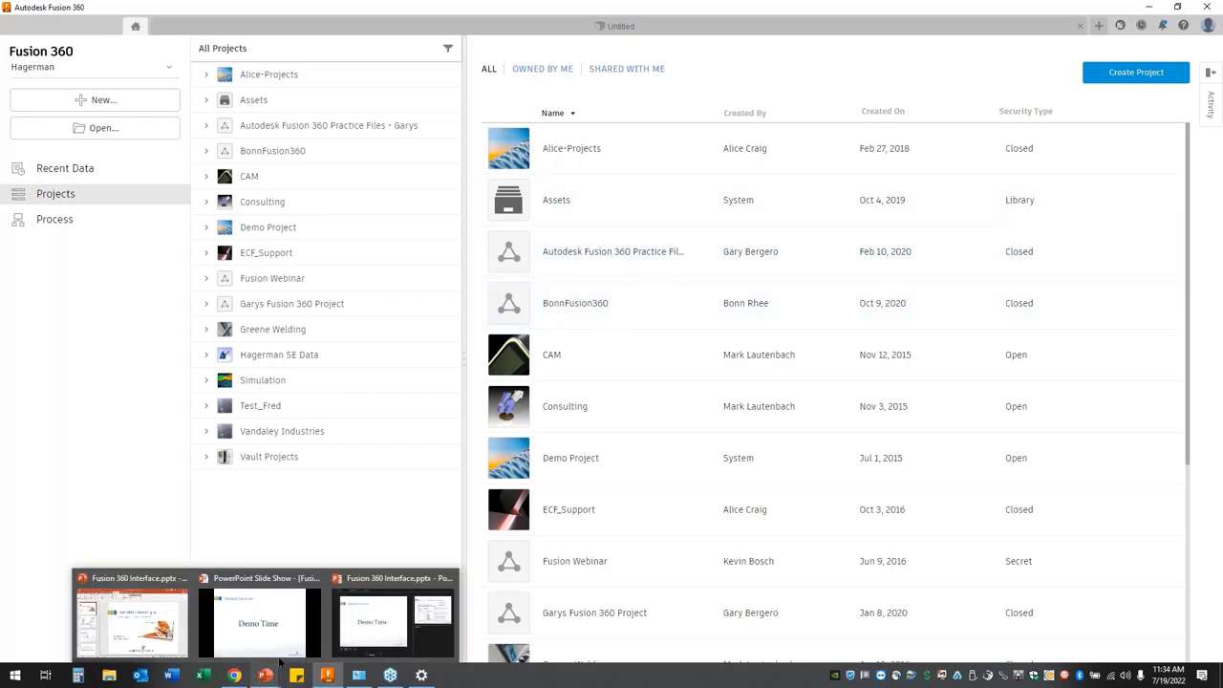
click(271, 628)
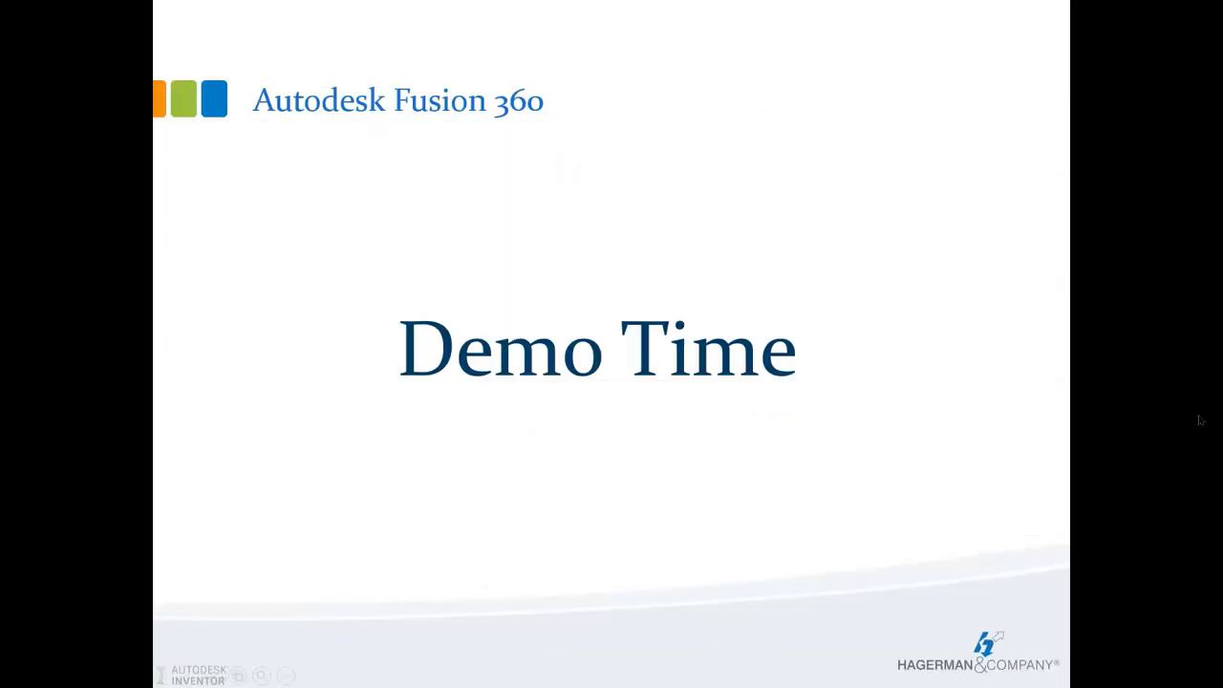
key(Right)
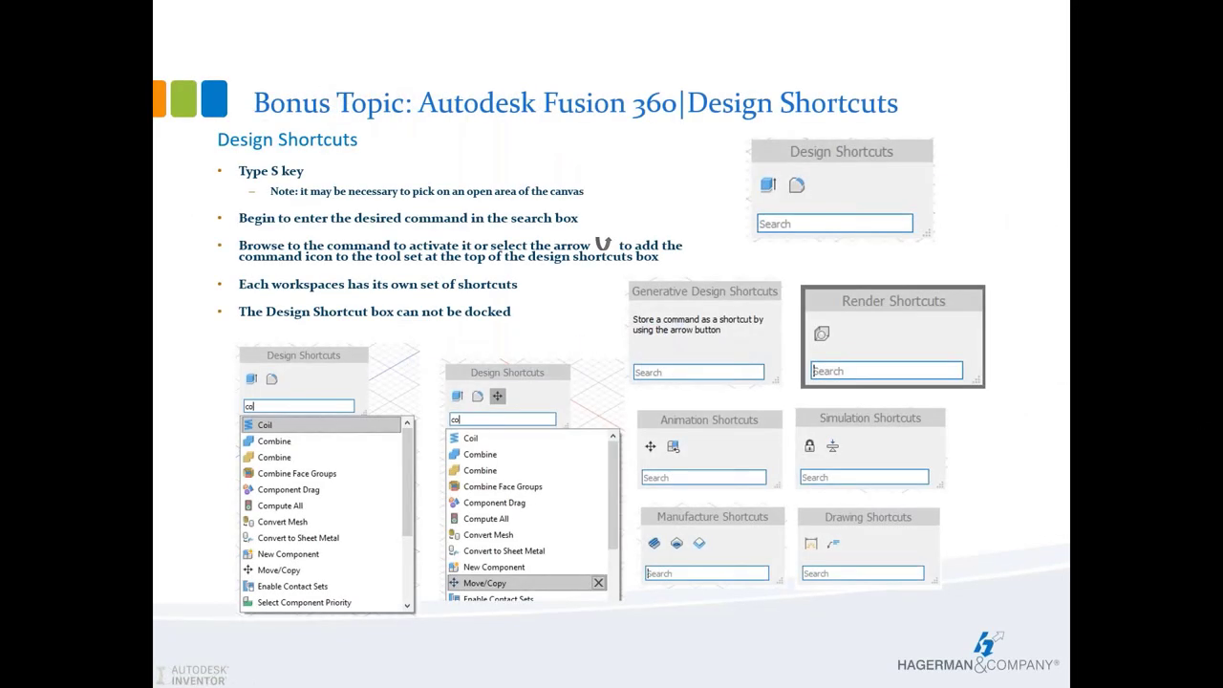